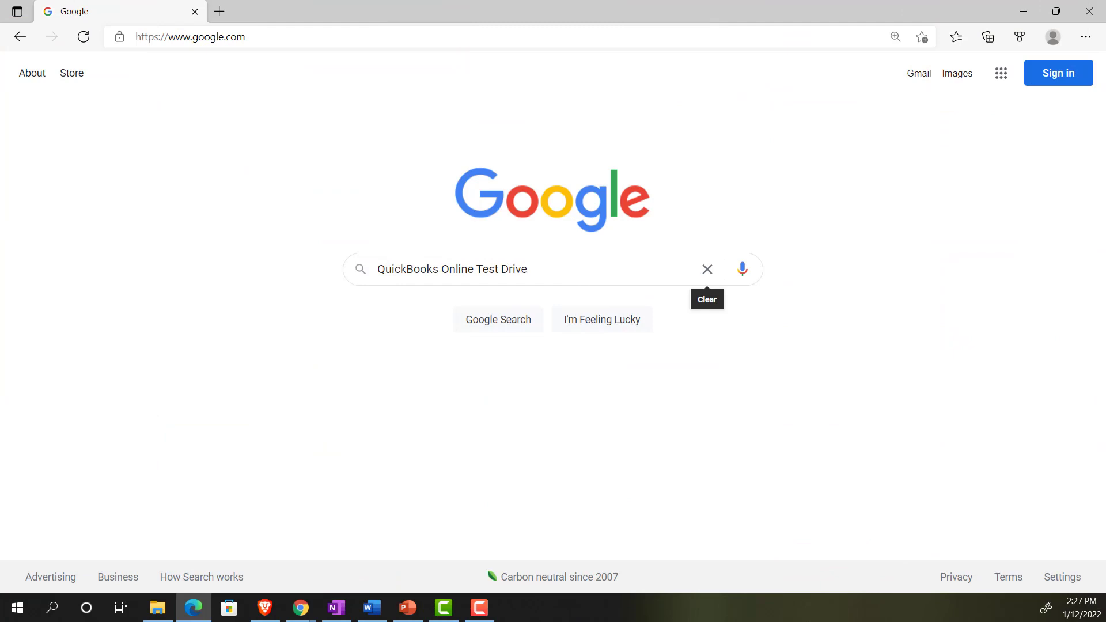
Step: Search Google for "QuickBooks Online Test Drive" and open Intuit's "Test drive QuickBooks Online" article
{"action": "left_click", "coordinate": [583, 270]}
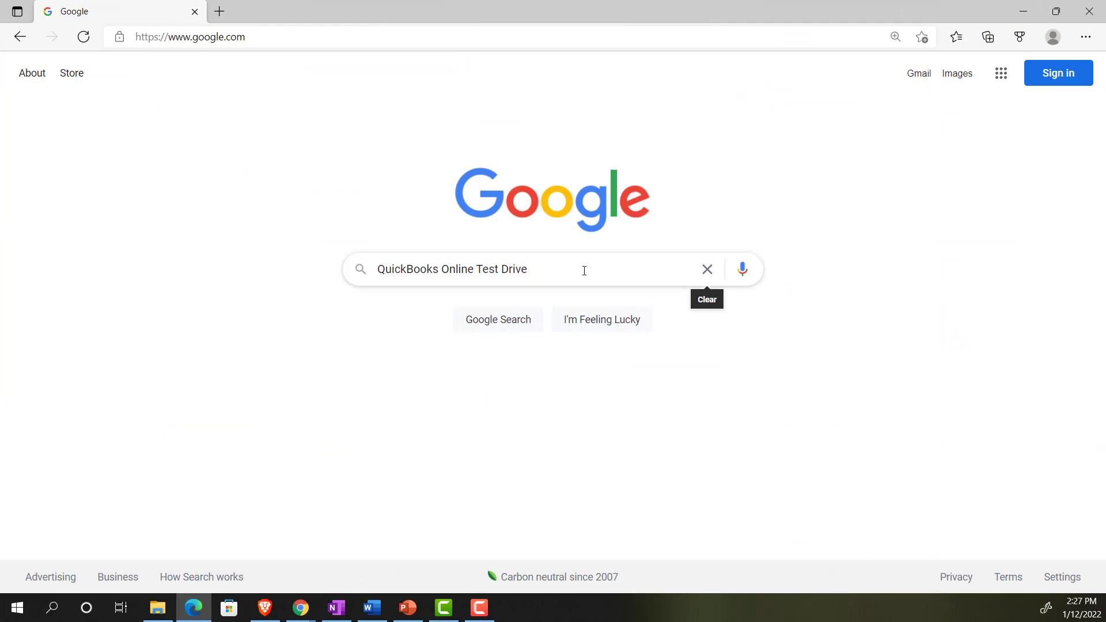
{"action": "key", "text": "Return"}
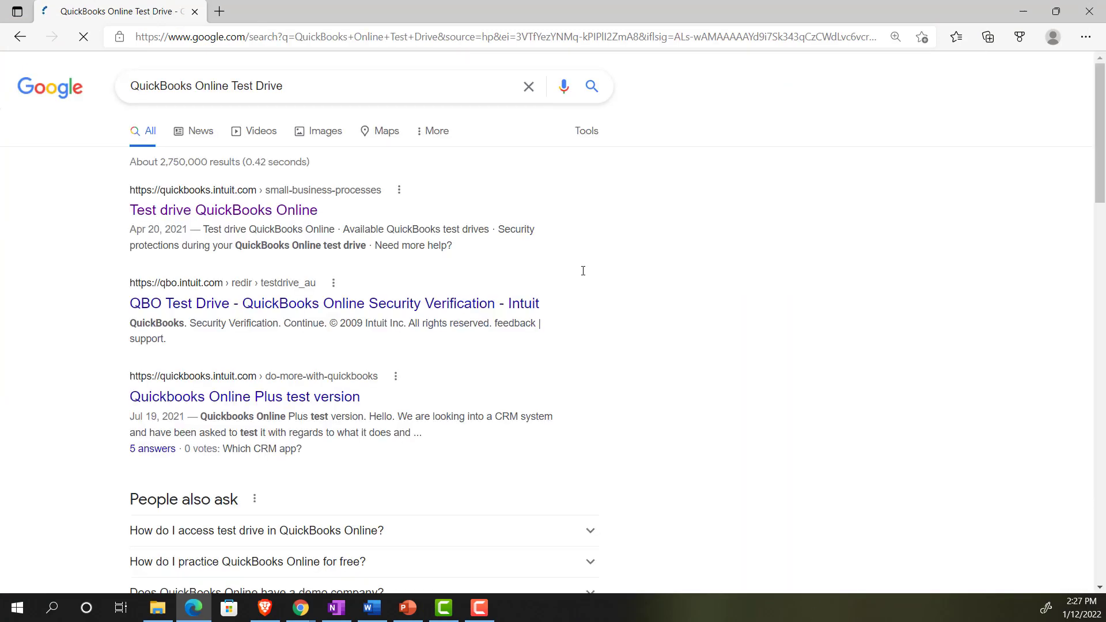
{"action": "left_click", "coordinate": [239, 214]}
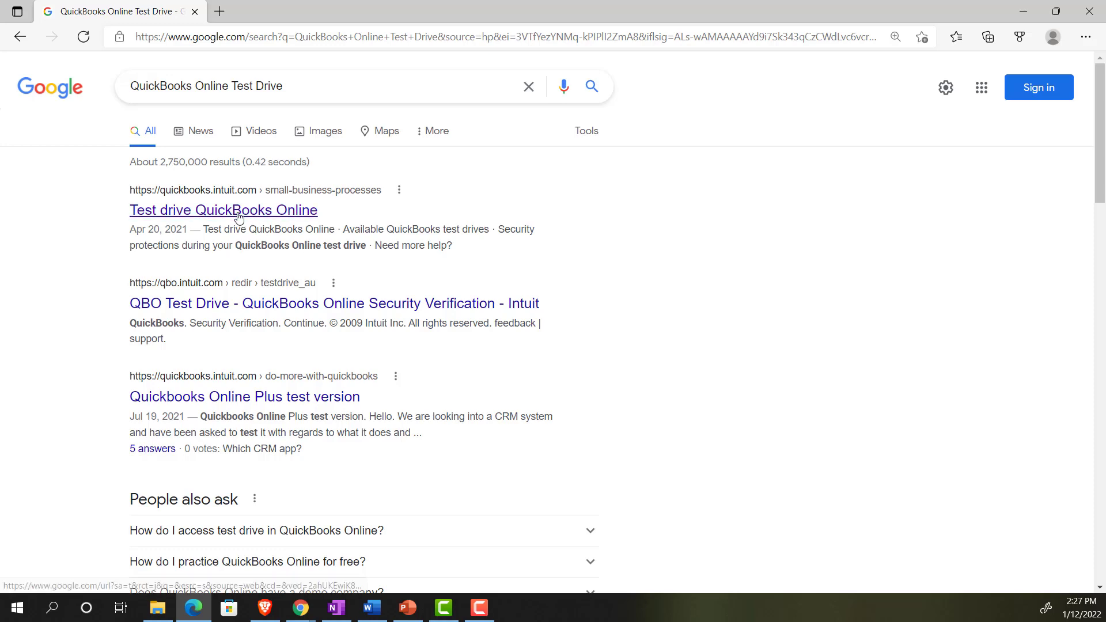
Step: Launch the United States test drive, complete the security verification to enter the sample company, and enlarge the page display
{"action": "scroll", "coordinate": [207, 357], "scroll_direction": "down", "scroll_amount": 5}
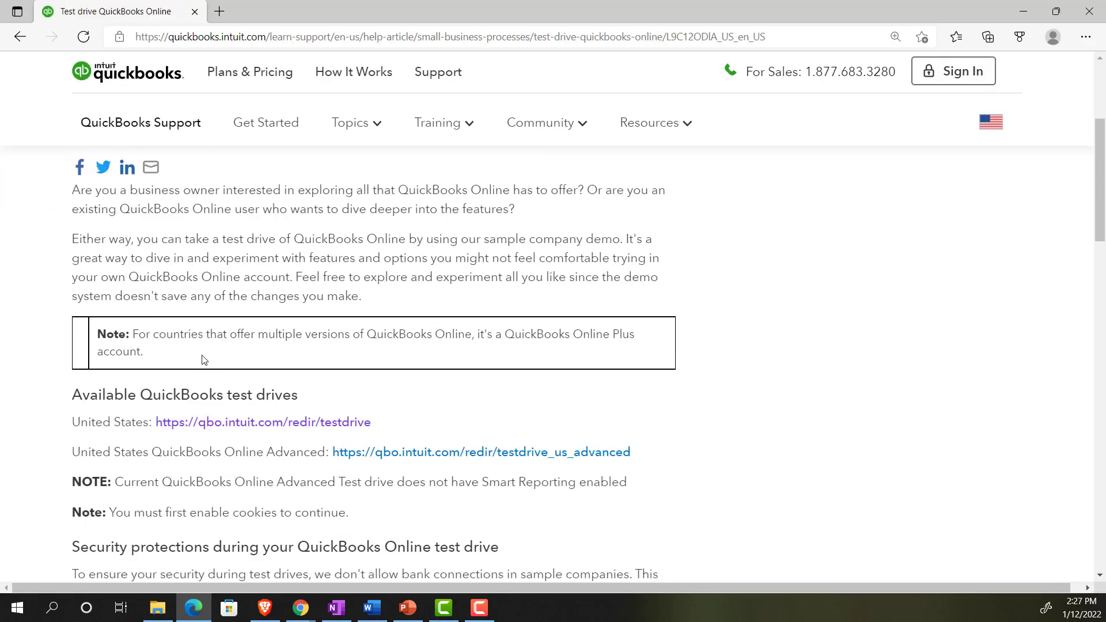
{"action": "left_click", "coordinate": [209, 455]}
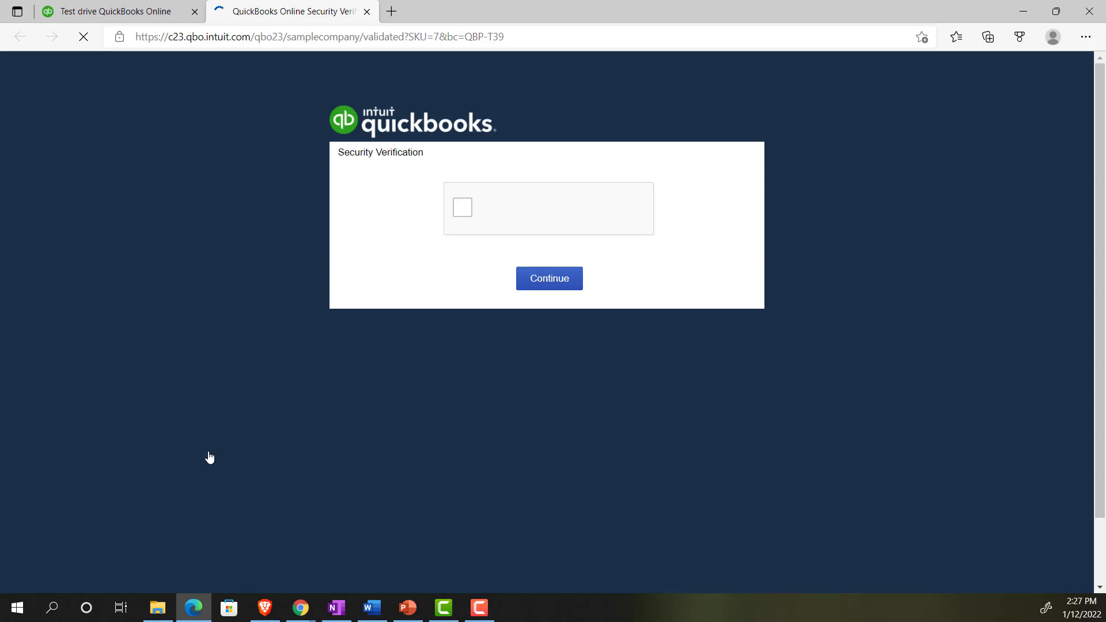
{"action": "left_click", "coordinate": [462, 209]}
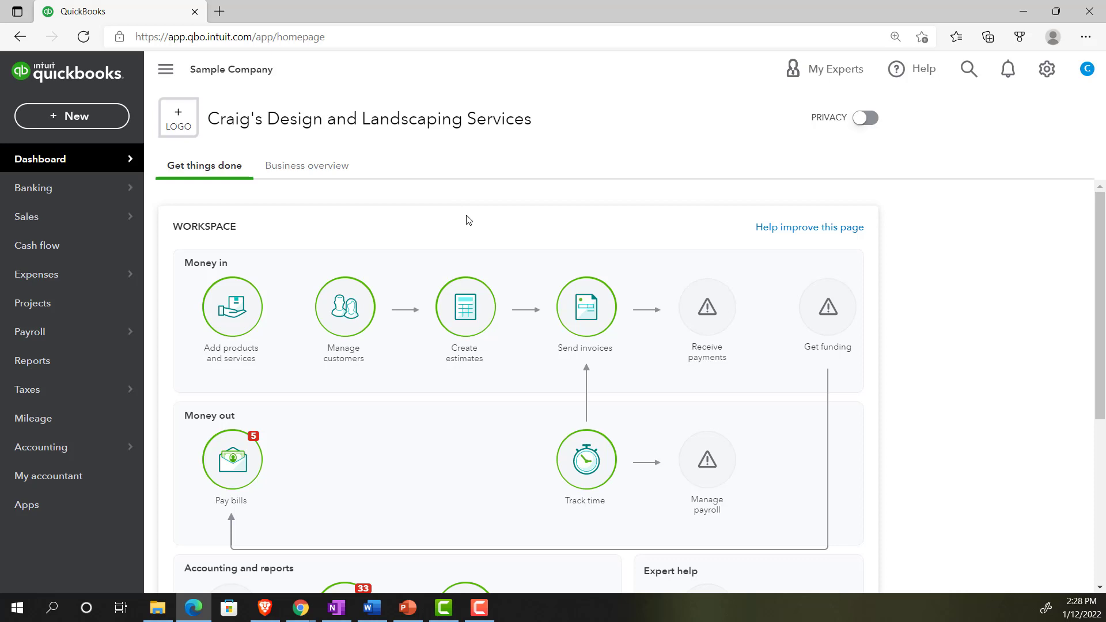
{"action": "key", "text": "ctrl+plus"}
{"action": "key", "text": "ctrl+plus"}
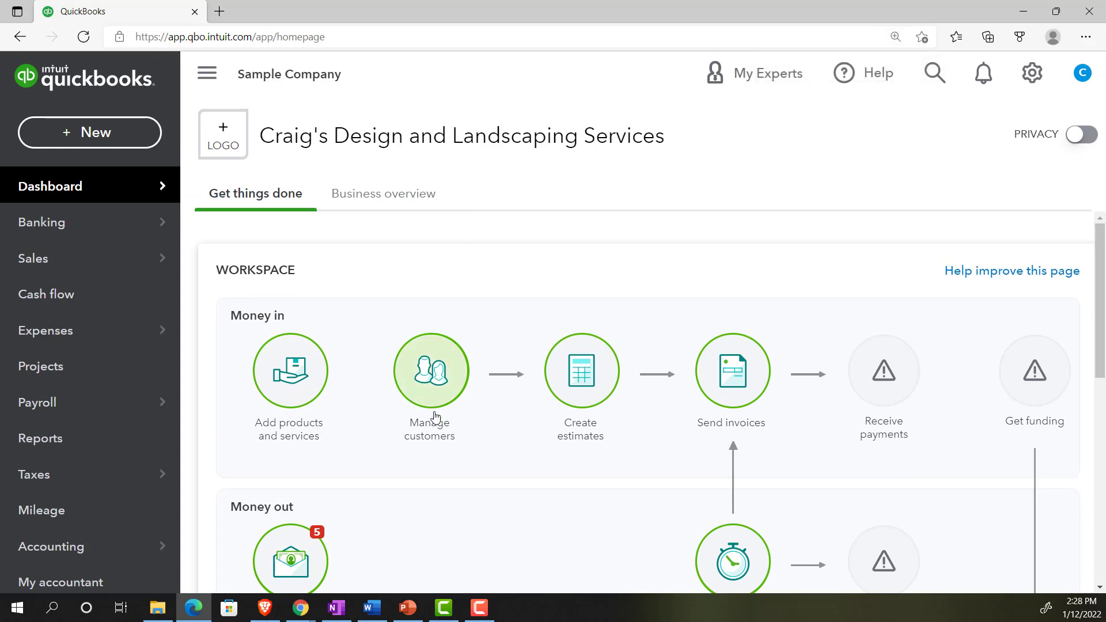
Step: Switch to Chrome to view the Get Great Guitars home page, then return to the sample company in Edge
{"action": "left_click", "coordinate": [310, 611]}
{"action": "left_click", "coordinate": [275, 564]}
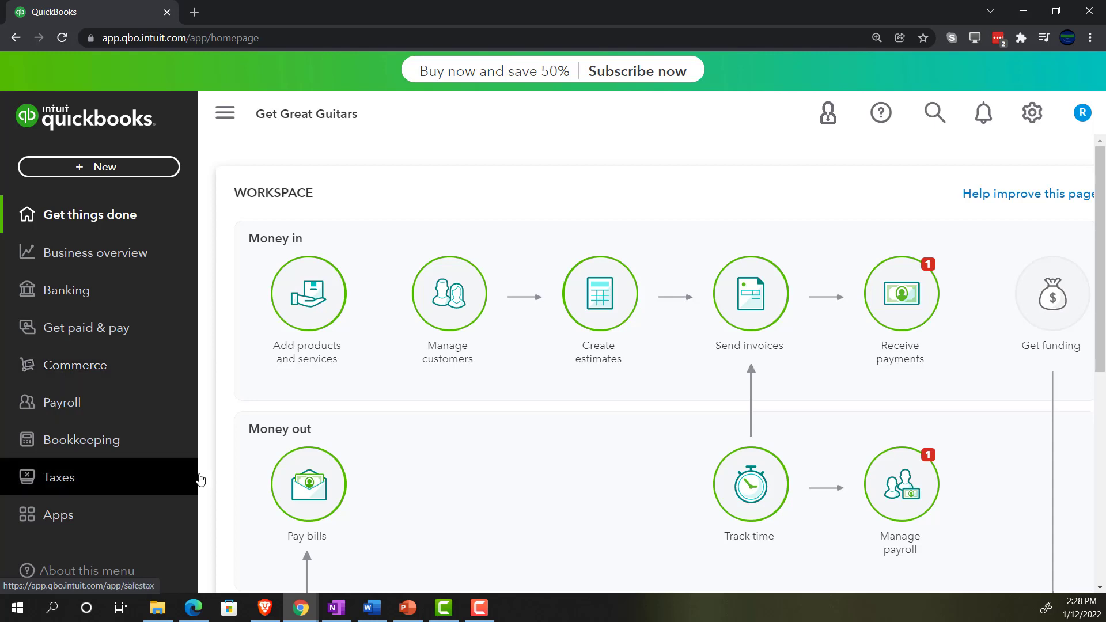
{"action": "left_click", "coordinate": [199, 614]}
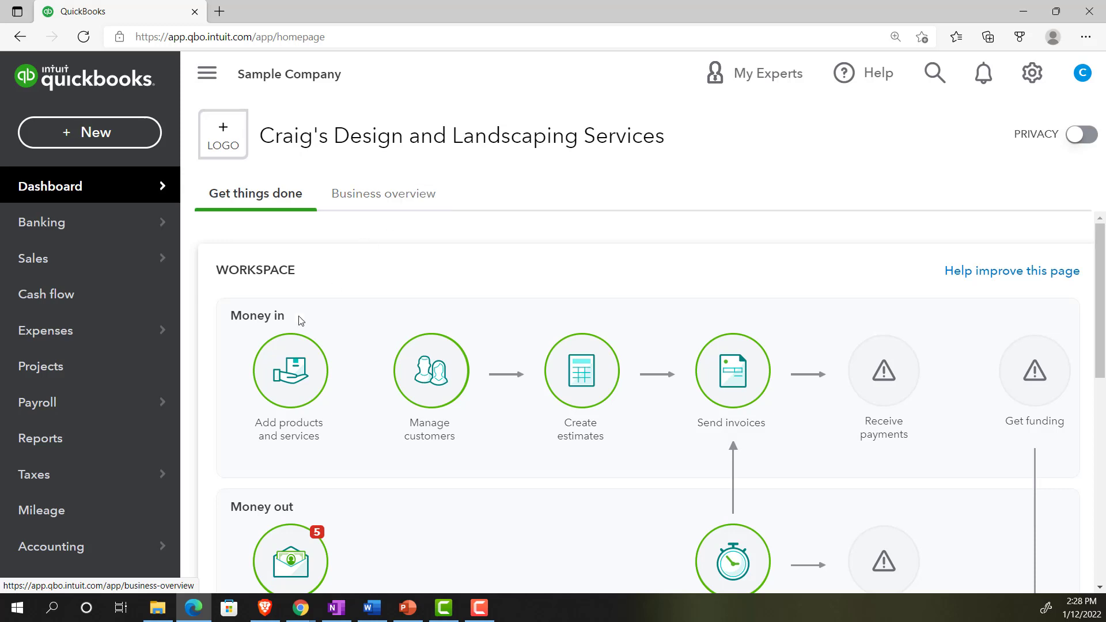
Step: Open the sample company's Reports page and duplicate its browser tab three times
{"action": "left_click", "coordinate": [56, 447]}
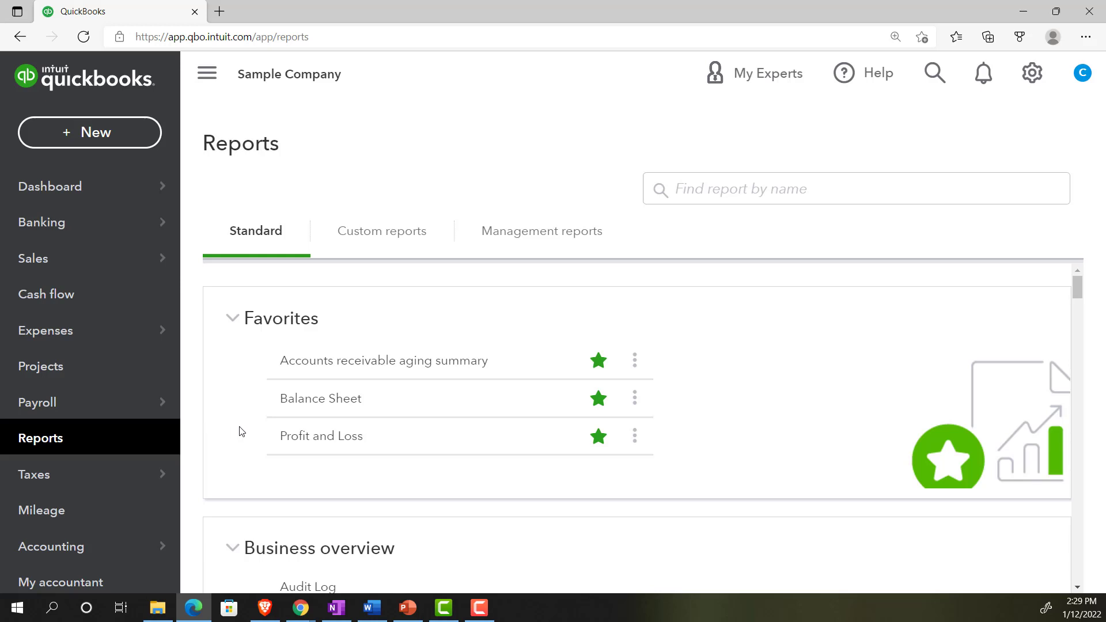
{"action": "scroll", "coordinate": [242, 432], "scroll_direction": "down", "scroll_amount": 1}
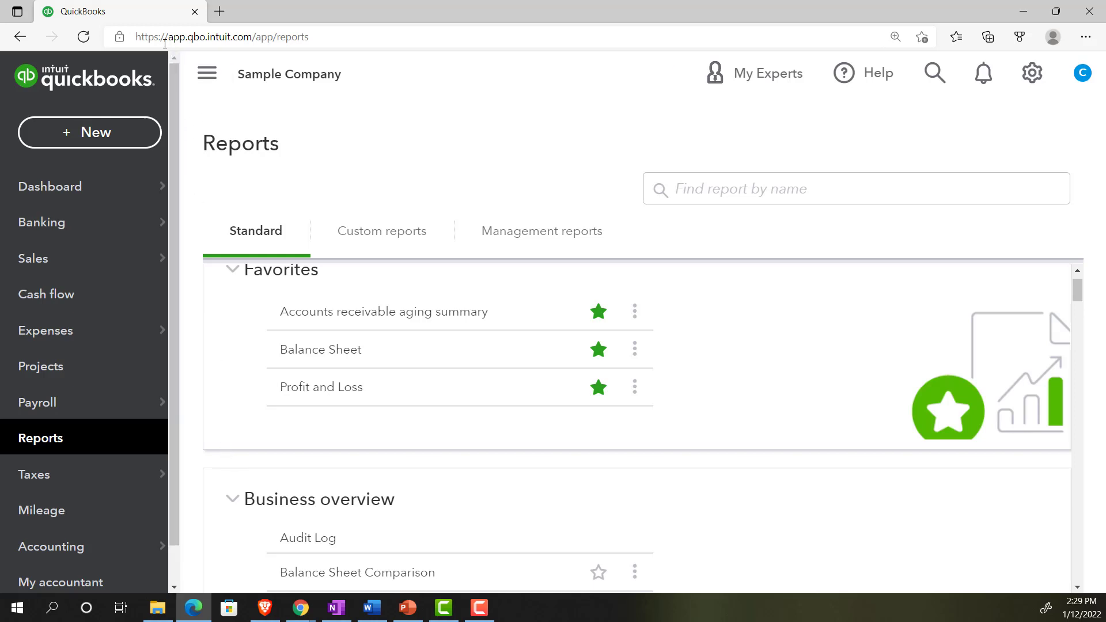
{"action": "right_click", "coordinate": [147, 13]}
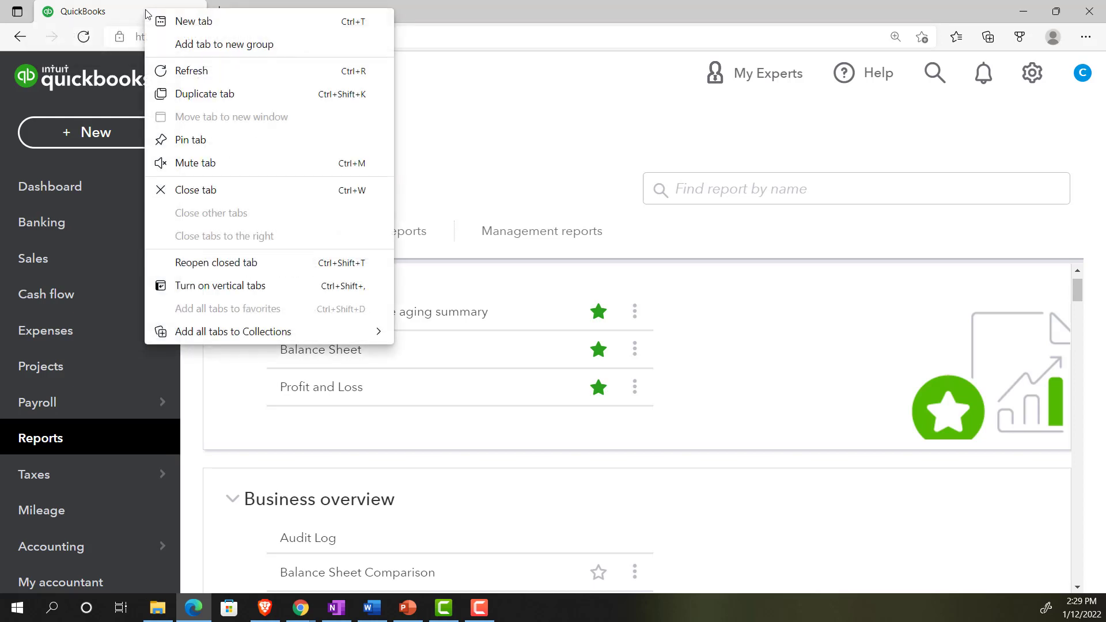
{"action": "left_click", "coordinate": [179, 94]}
{"action": "left_click", "coordinate": [147, 13]}
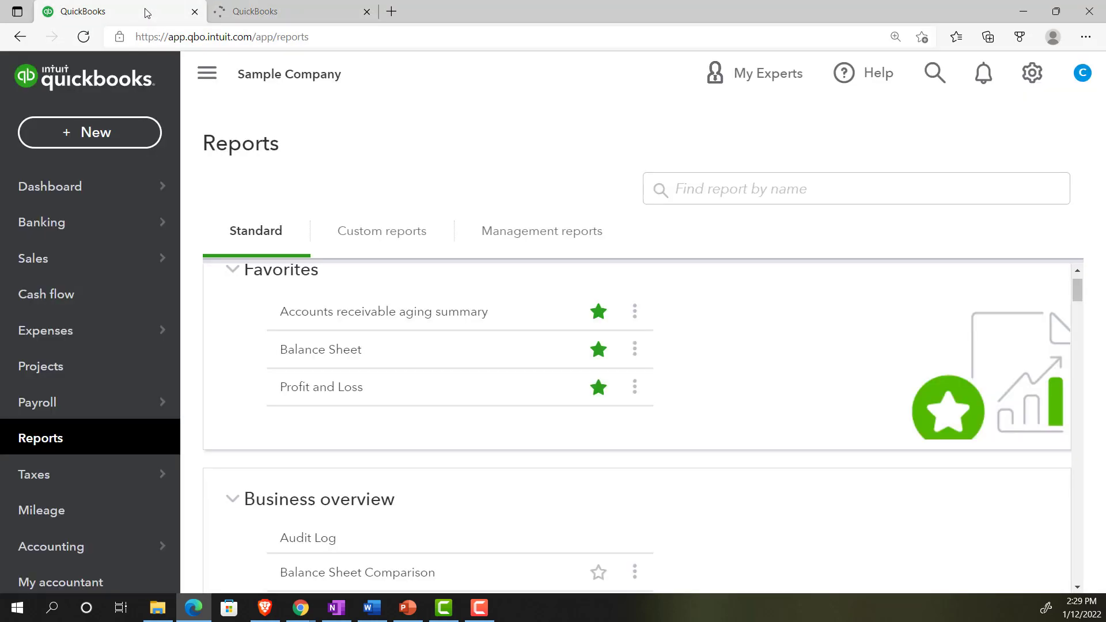
{"action": "right_click", "coordinate": [147, 13]}
{"action": "left_click", "coordinate": [183, 94]}
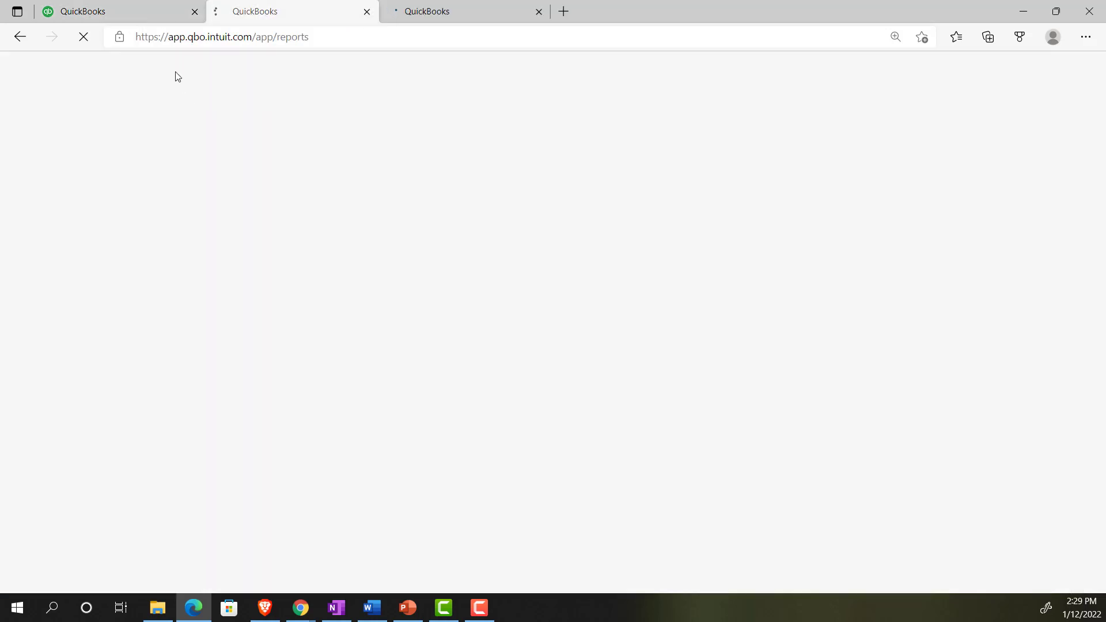
{"action": "left_click", "coordinate": [139, 13]}
{"action": "right_click", "coordinate": [138, 12]}
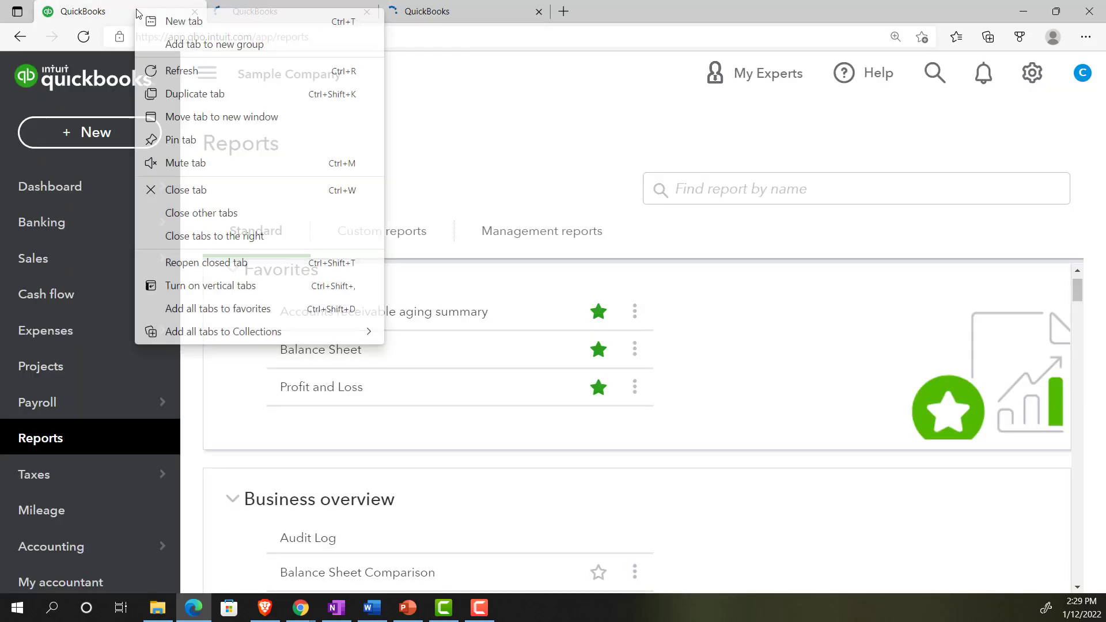
{"action": "left_click", "coordinate": [178, 96]}
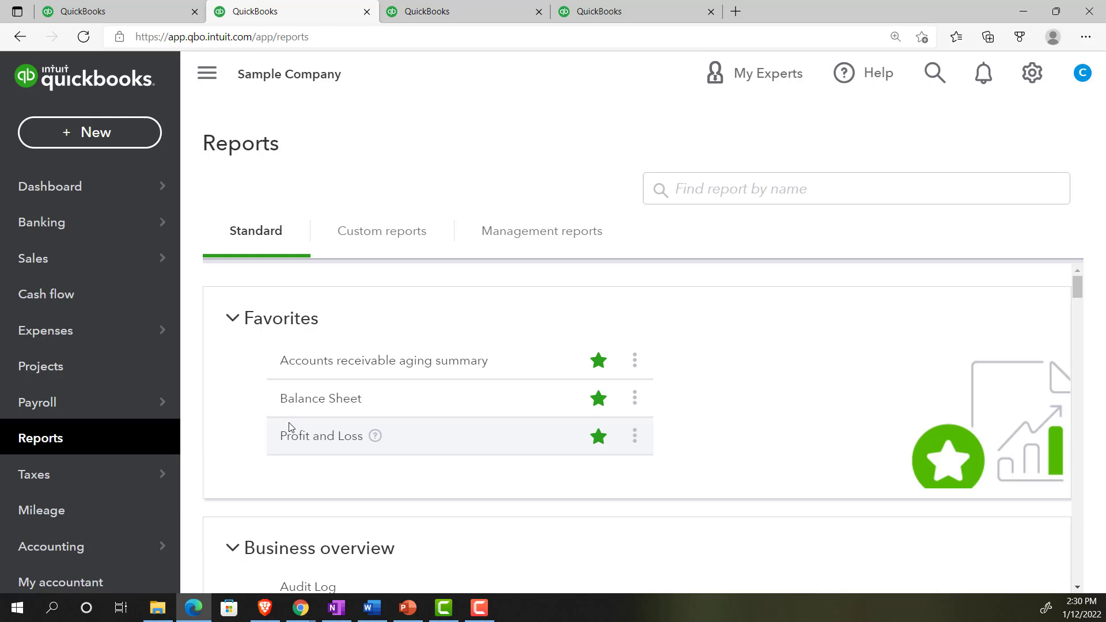
Step: Examine the customer, vendor, employee and other transaction types available for creating new entries
{"action": "left_click", "coordinate": [121, 141]}
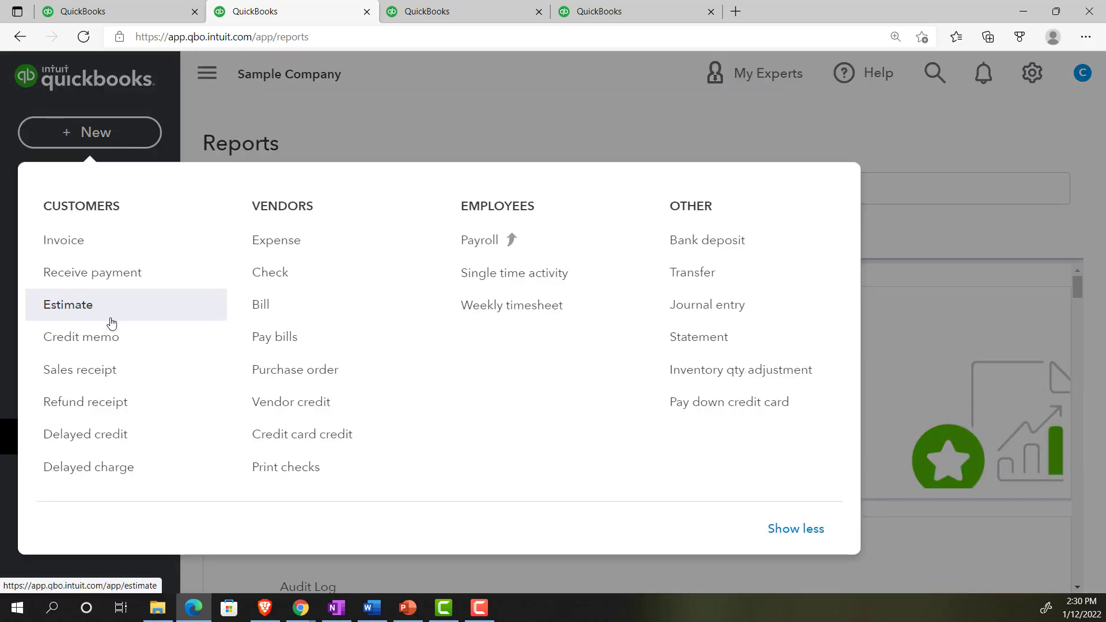
{"action": "left_click", "coordinate": [369, 116]}
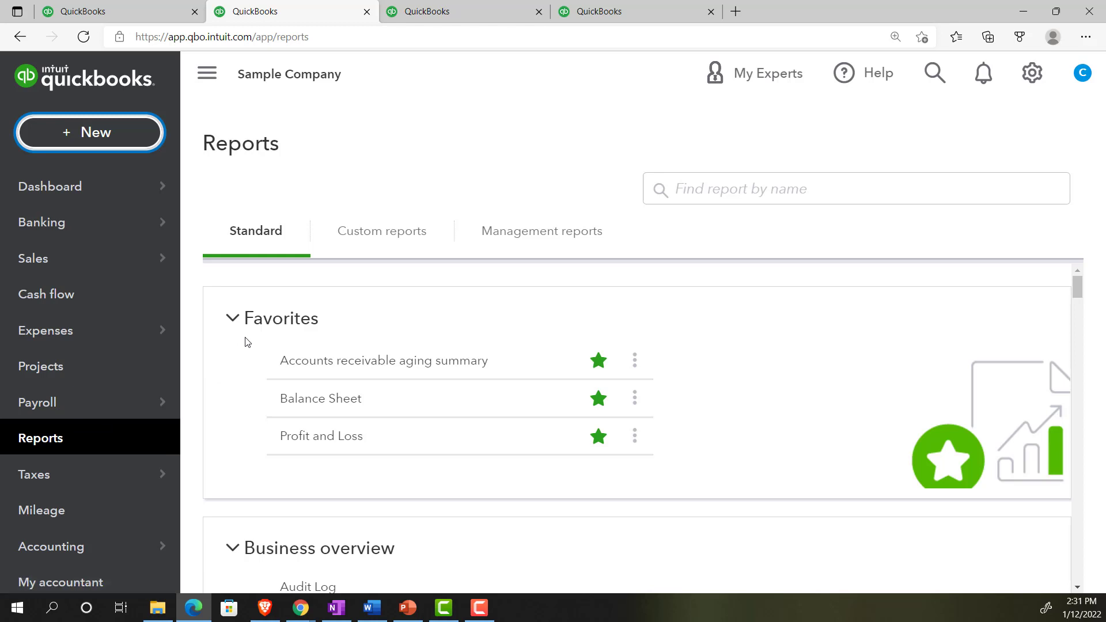
Step: In the second browser tab, run the Balance Sheet for 01/01/2021 to 12/31/2021 with the navigation pane collapsed
{"action": "left_click", "coordinate": [290, 399]}
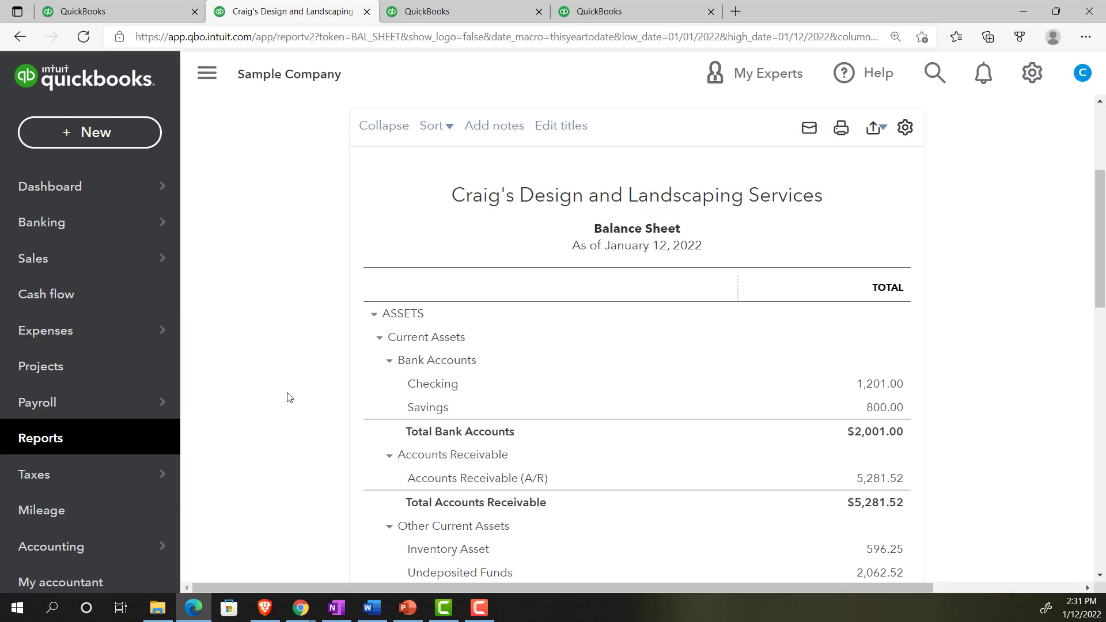
{"action": "left_click", "coordinate": [208, 75]}
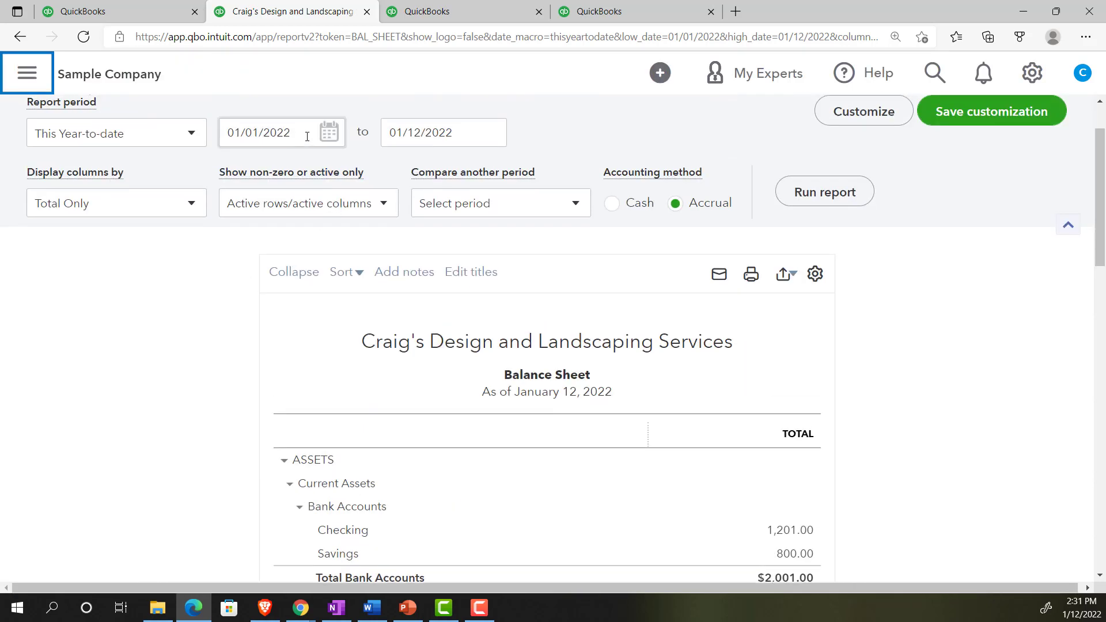
{"action": "left_click_drag", "start_coordinate": [306, 130], "coordinate": [212, 306]}
{"action": "type", "text": "01012021"}
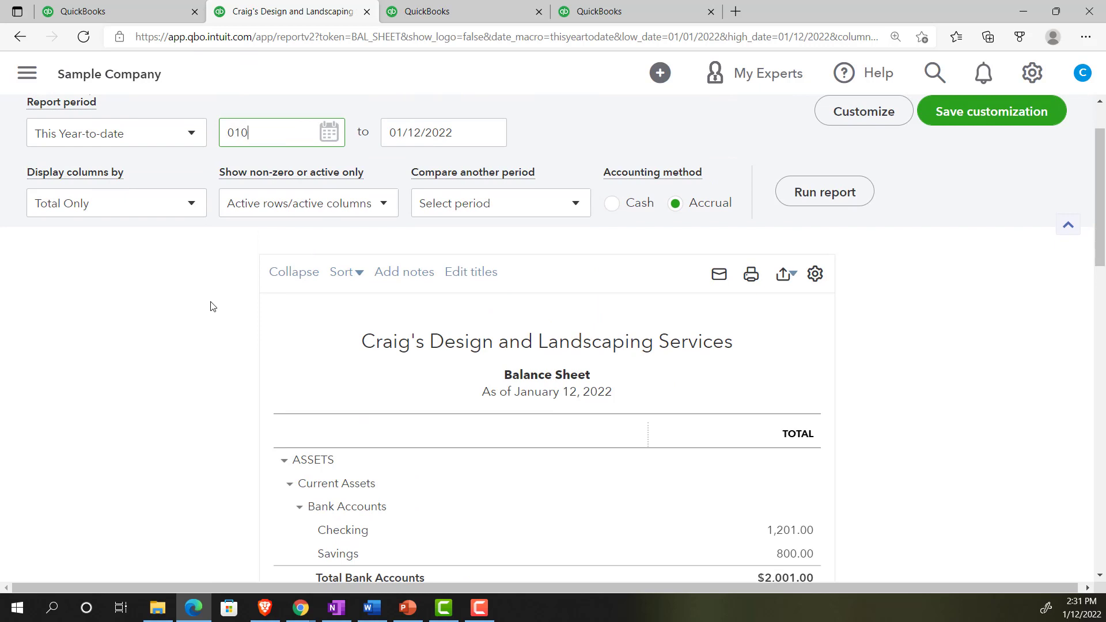
{"action": "key", "text": "Tab"}
{"action": "type", "text": "12/31/2021"}
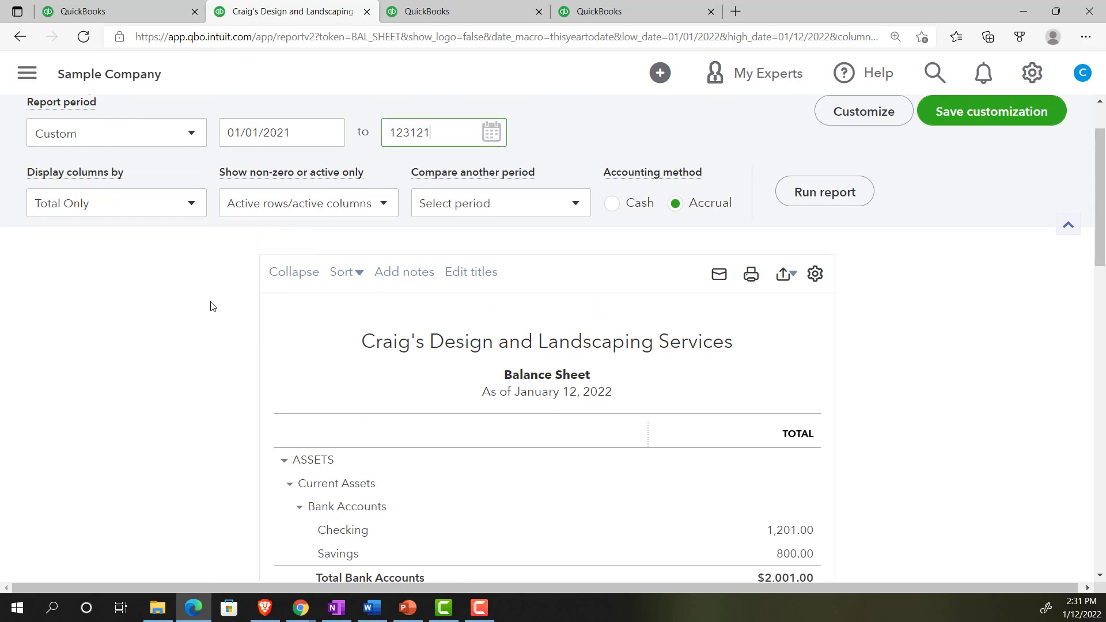
{"action": "key", "text": "Tab"}
{"action": "left_click", "coordinate": [816, 193]}
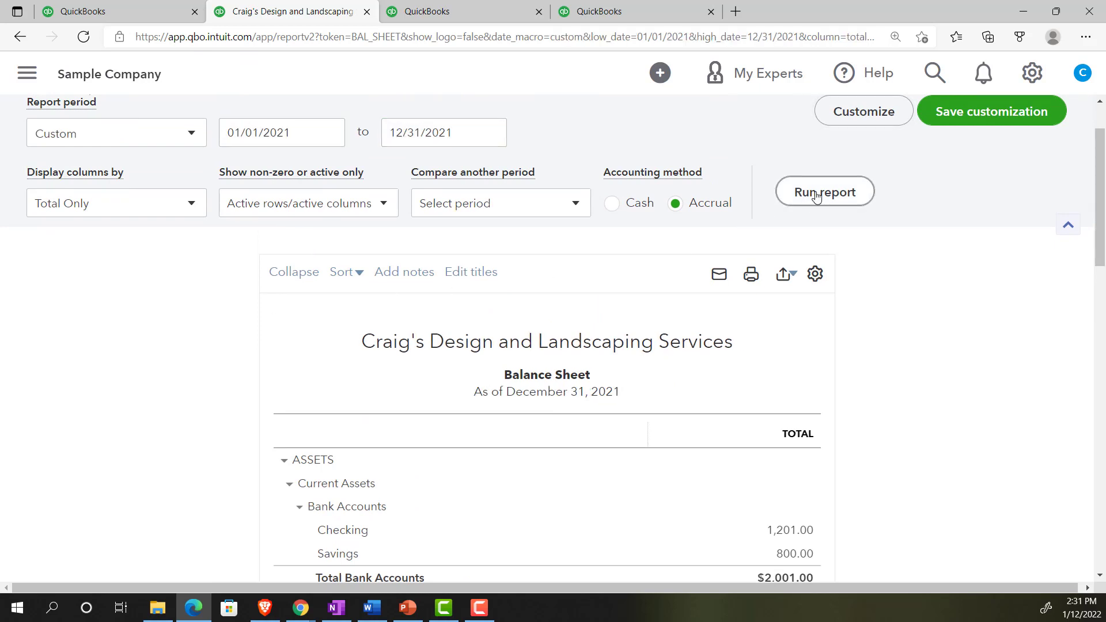
{"action": "scroll", "coordinate": [816, 197], "scroll_direction": "down", "scroll_amount": 3}
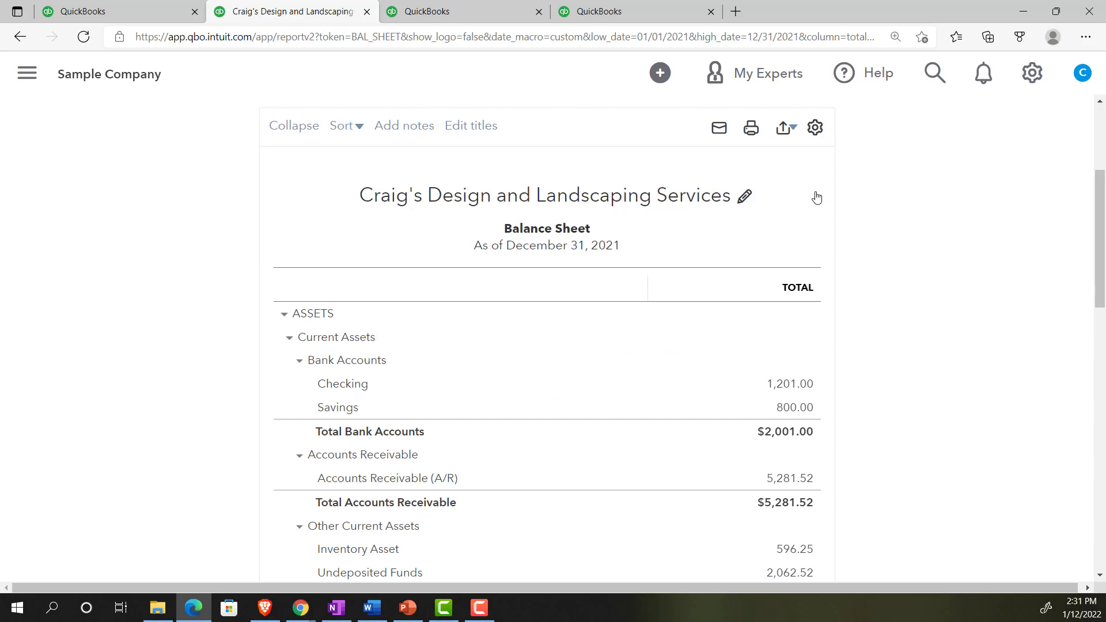
Step: In the third browser tab, run the Profit and Loss report for 01/01/2021 to 12/31/2021 and collapse the navigation pane
{"action": "left_click", "coordinate": [457, 13]}
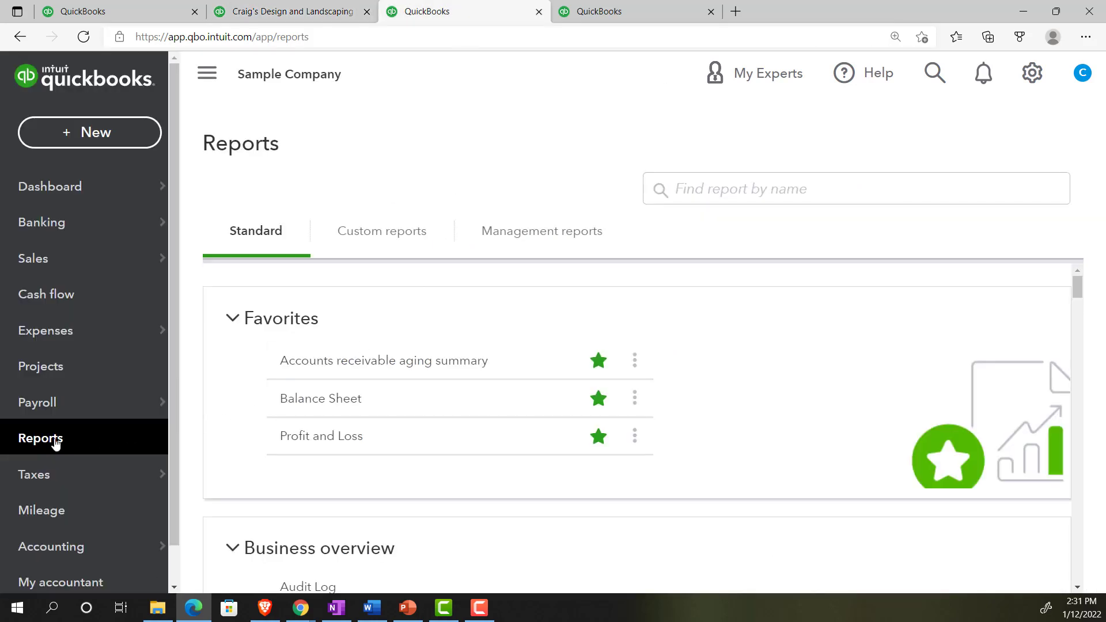
{"action": "left_click", "coordinate": [309, 441]}
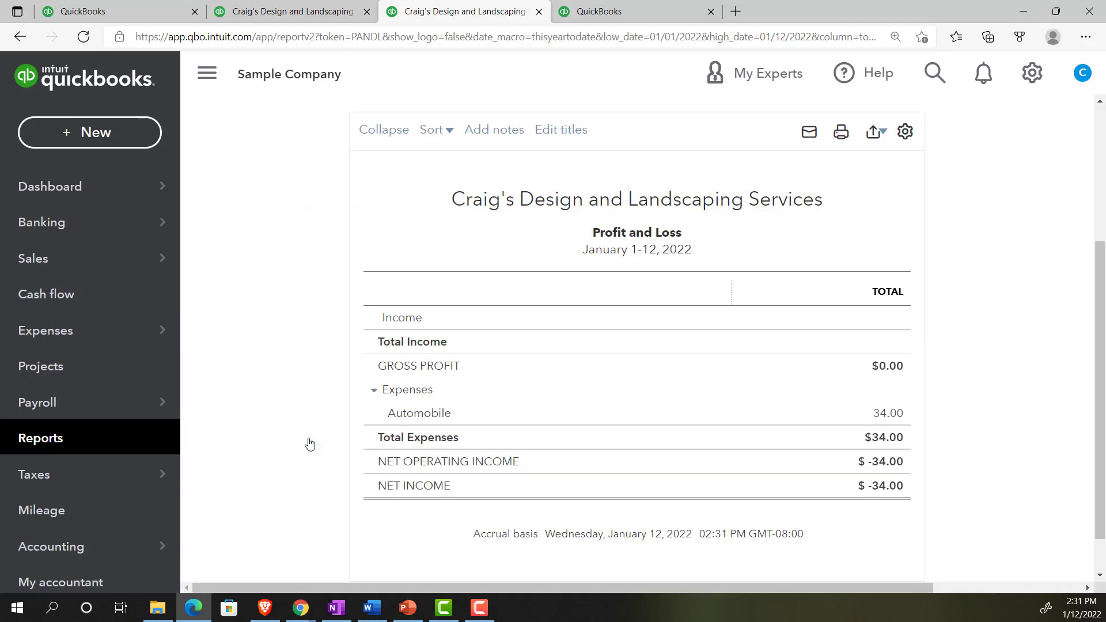
{"action": "scroll", "coordinate": [310, 445], "scroll_direction": "up", "scroll_amount": 4}
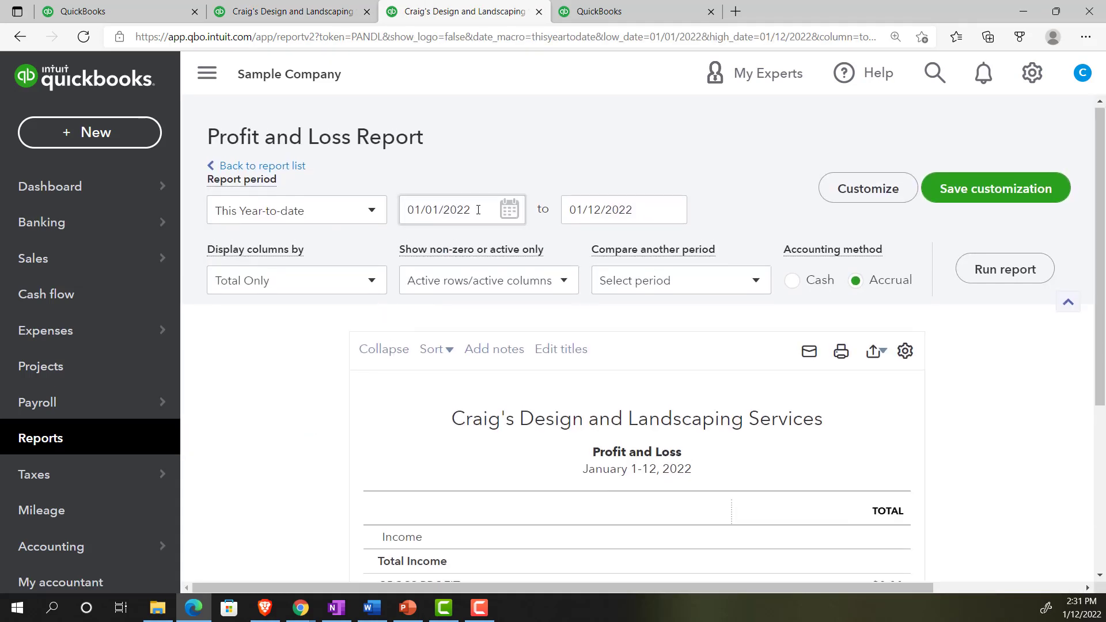
{"action": "left_click_drag", "start_coordinate": [476, 211], "coordinate": [385, 217]}
{"action": "type", "text": "010121"}
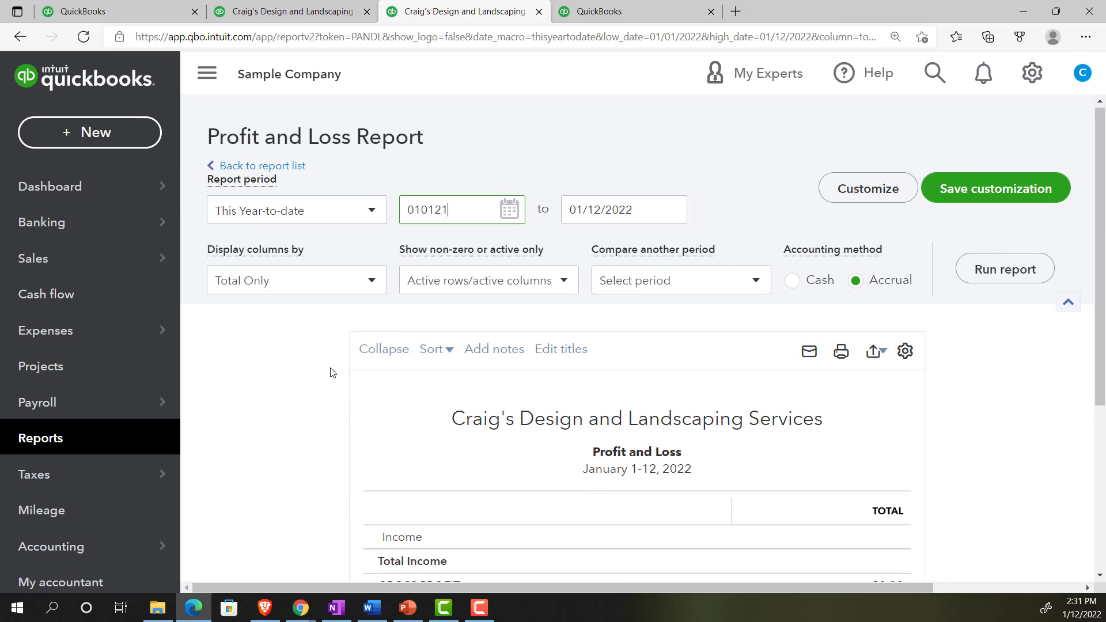
{"action": "key", "text": "Tab"}
{"action": "type", "text": "123121"}
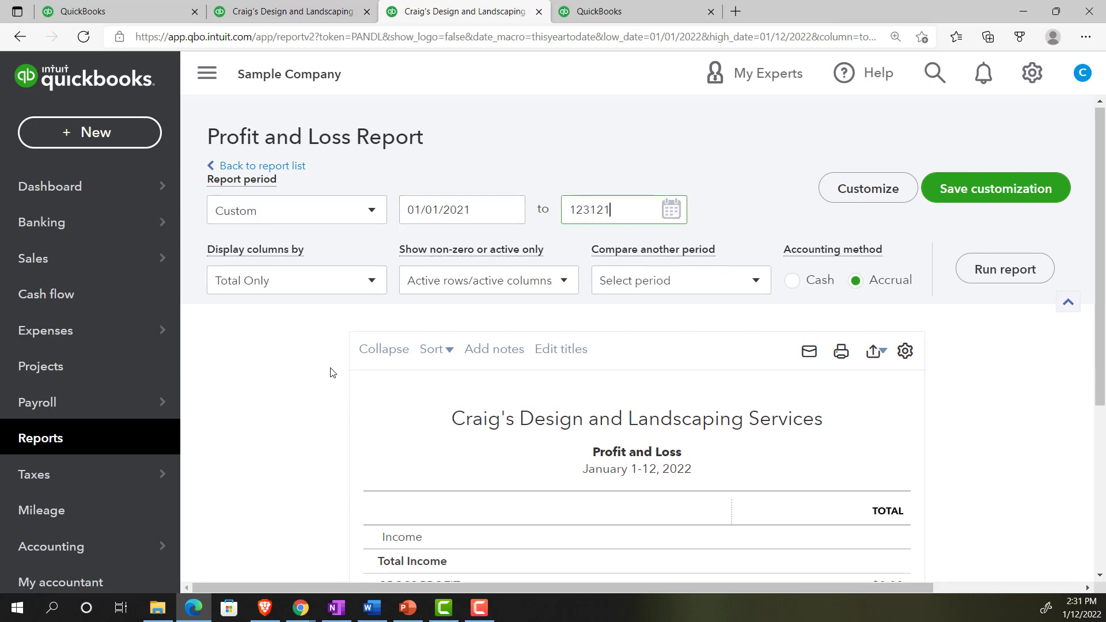
{"action": "key", "text": "Tab"}
{"action": "left_click", "coordinate": [986, 276]}
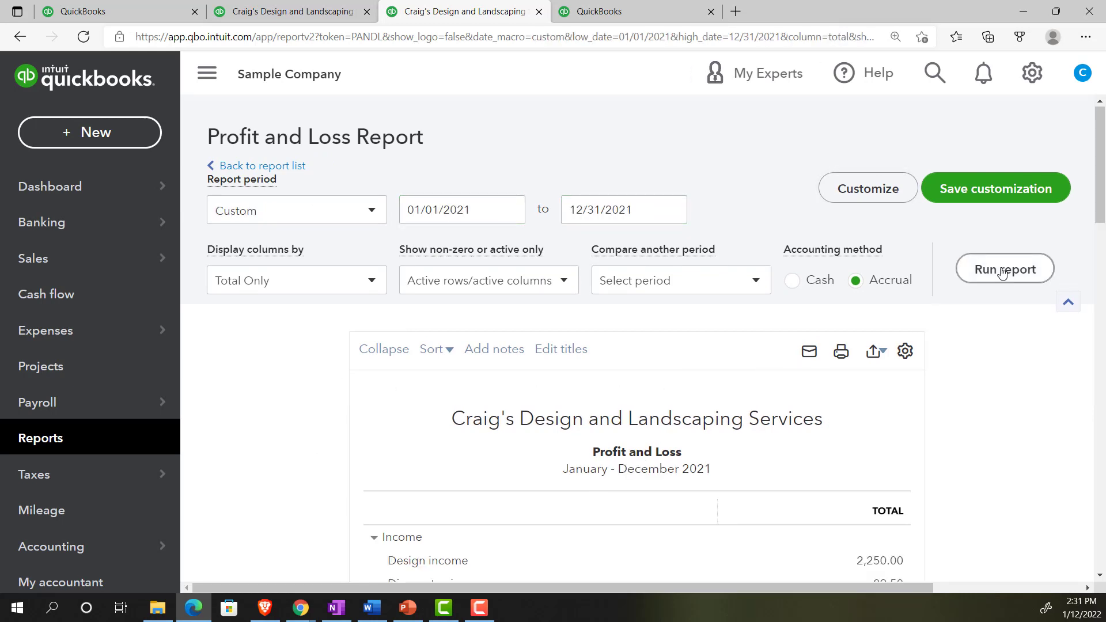
{"action": "scroll", "coordinate": [859, 257], "scroll_direction": "down", "scroll_amount": 4}
{"action": "left_click", "coordinate": [207, 73]}
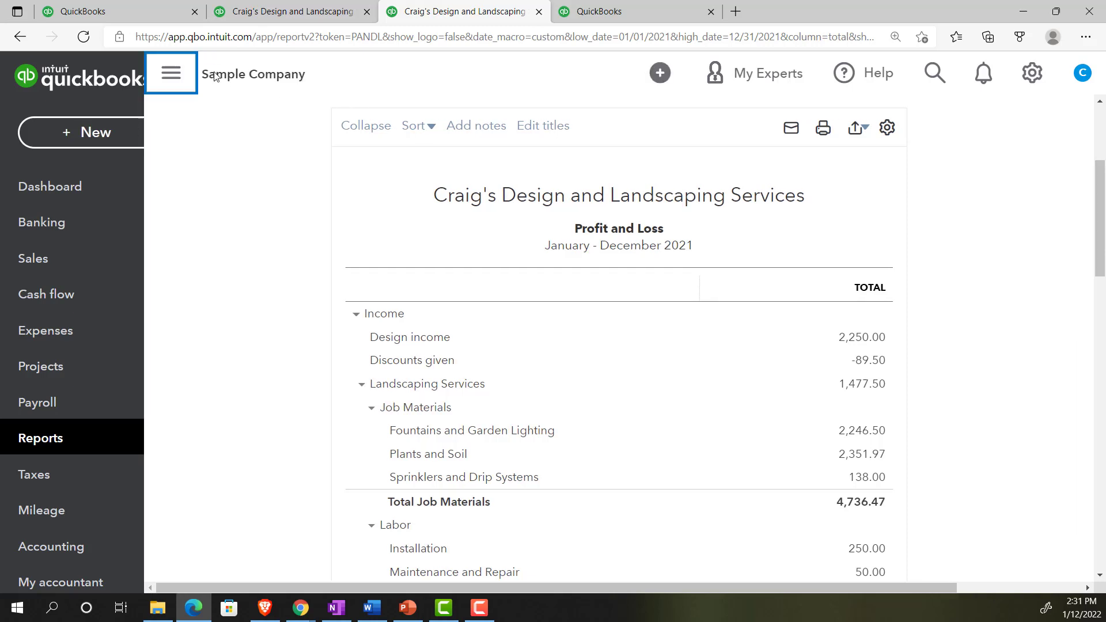
Step: In the fourth browser tab, find the Trial Balance report by searching for "trial" and open it
{"action": "left_click", "coordinate": [604, 16]}
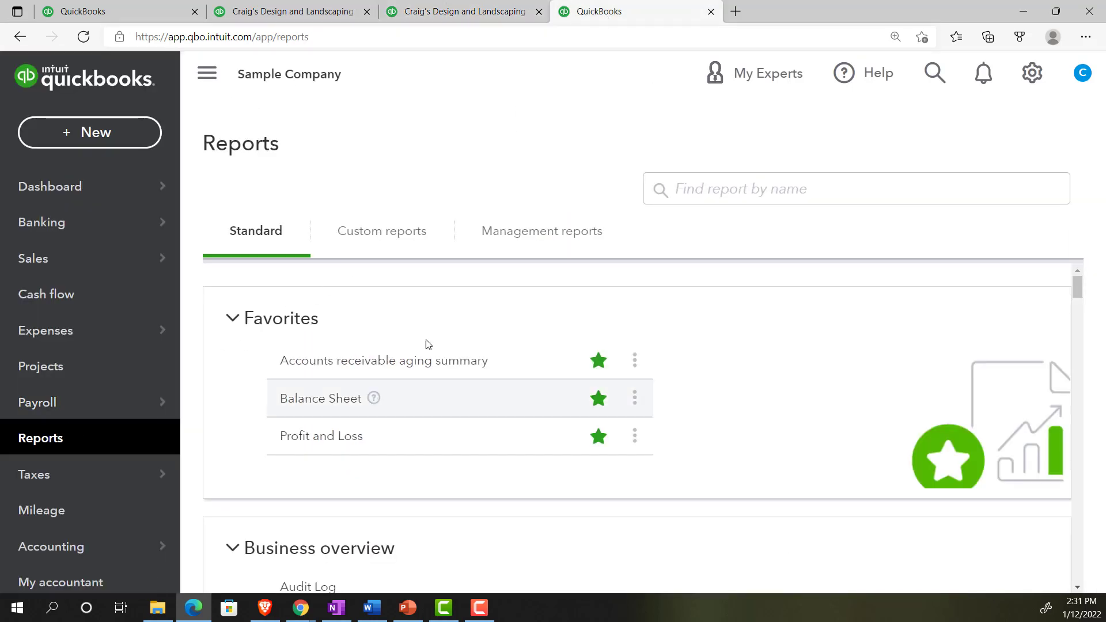
{"action": "left_click", "coordinate": [743, 190]}
{"action": "type", "text": "trial"}
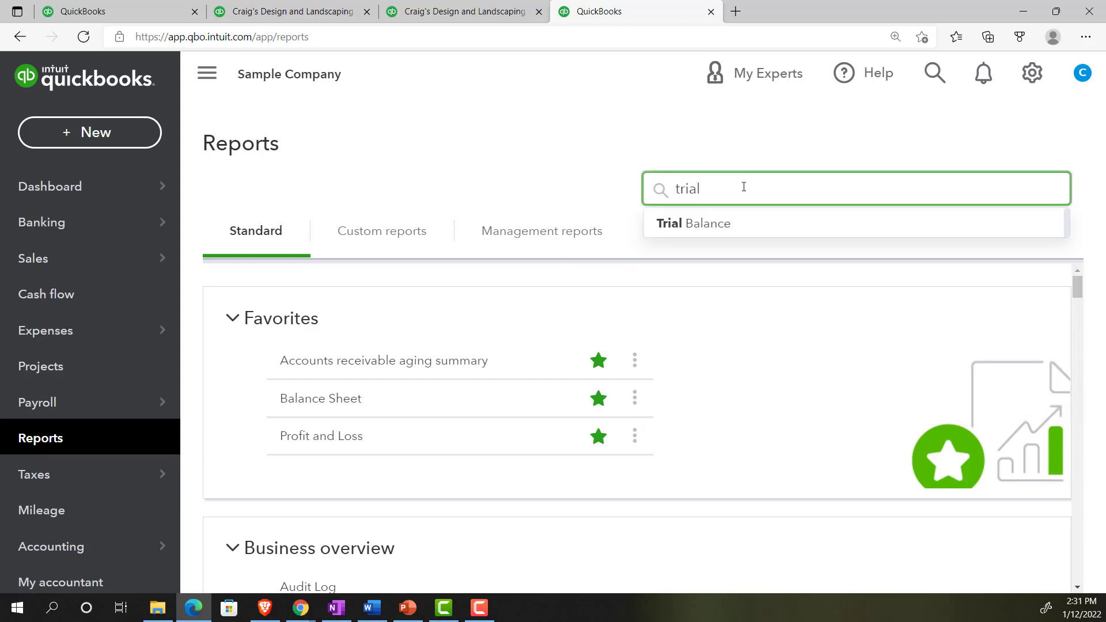
{"action": "key", "text": "Down"}
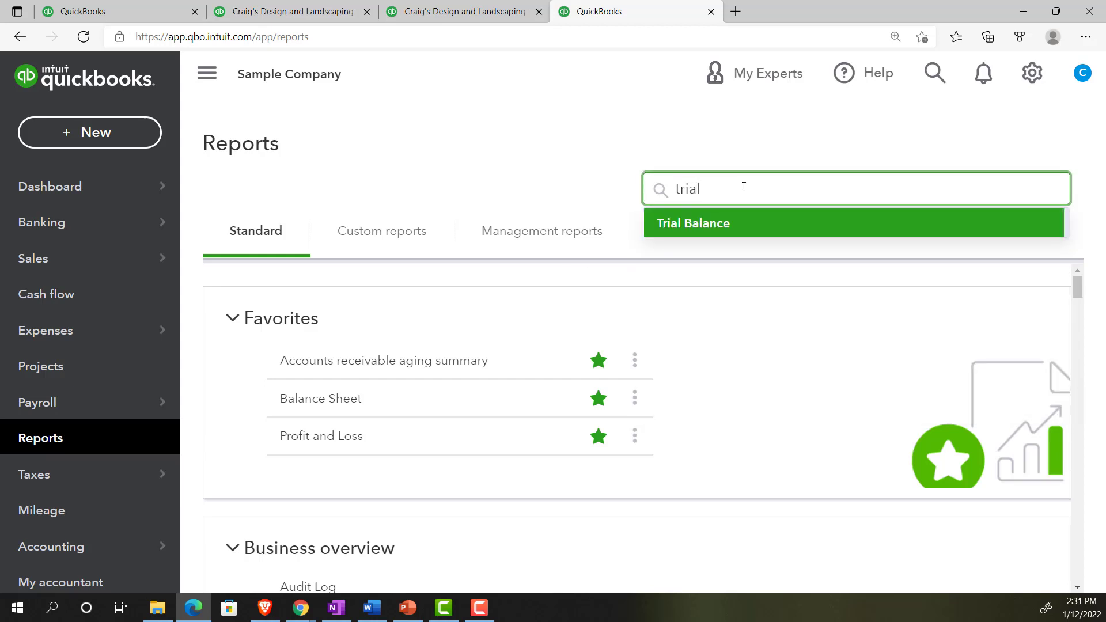
{"action": "key", "text": "Return"}
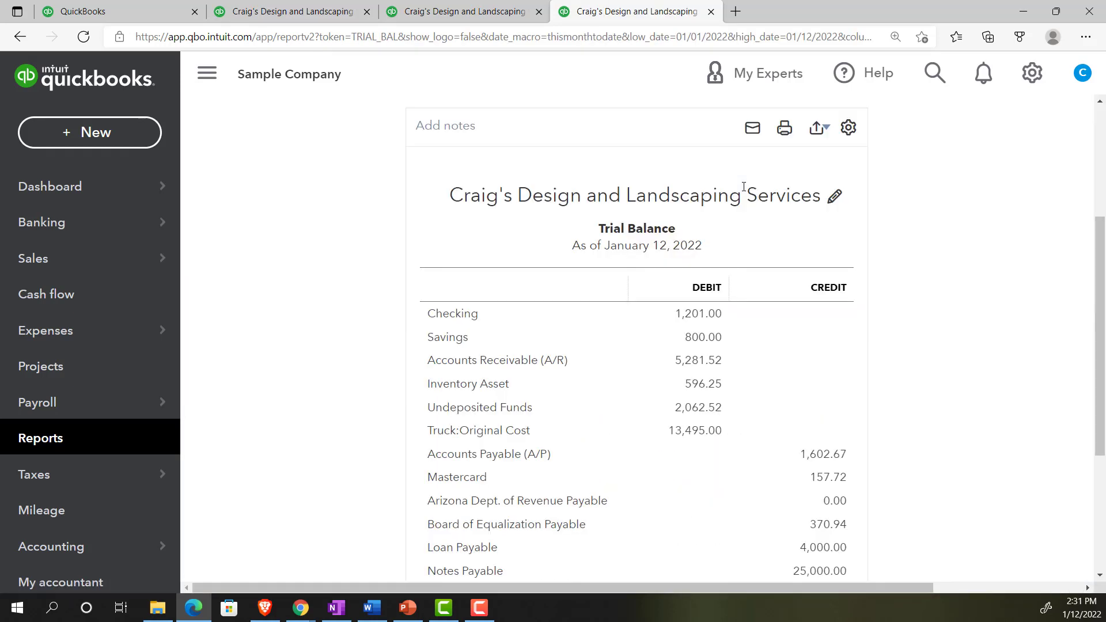
Step: Run the Trial Balance report for 01/01/2021 to 12/31/2021 with the navigation pane collapsed
{"action": "left_click", "coordinate": [216, 84]}
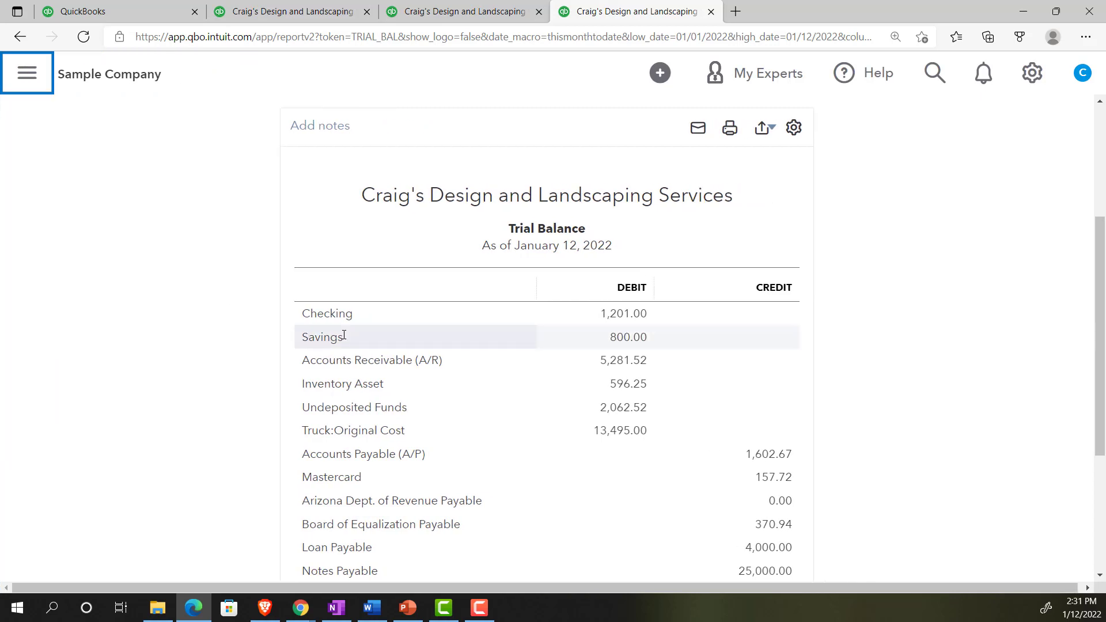
{"action": "scroll", "coordinate": [343, 335], "scroll_direction": "down", "scroll_amount": 1}
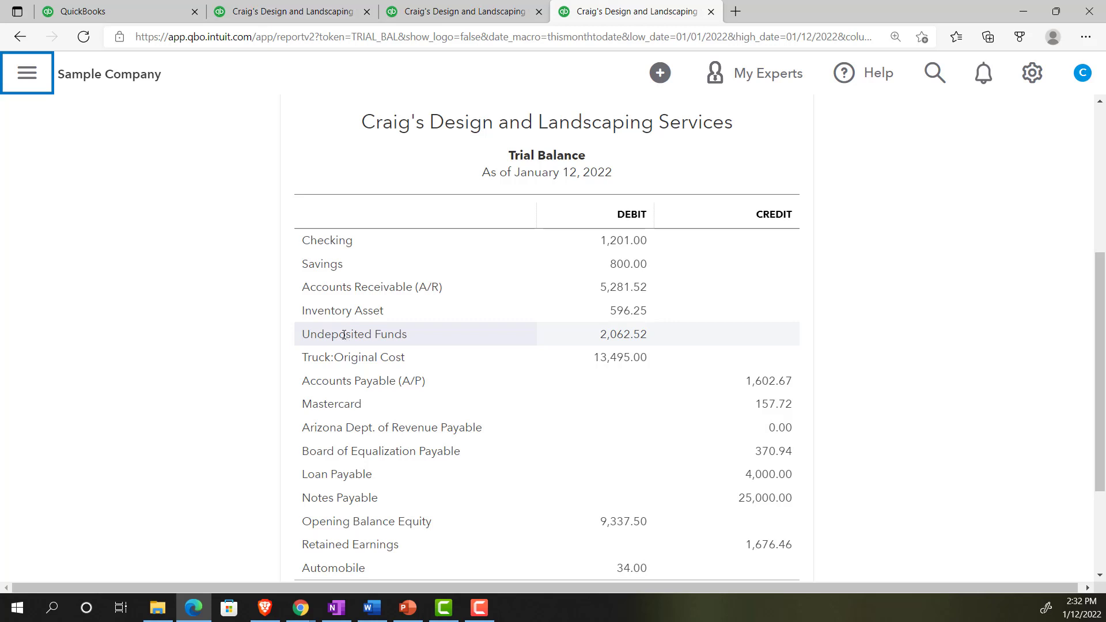
{"action": "scroll", "coordinate": [345, 322], "scroll_direction": "up", "scroll_amount": 5}
{"action": "left_click", "coordinate": [248, 204]}
{"action": "key", "text": "ctrl+a"}
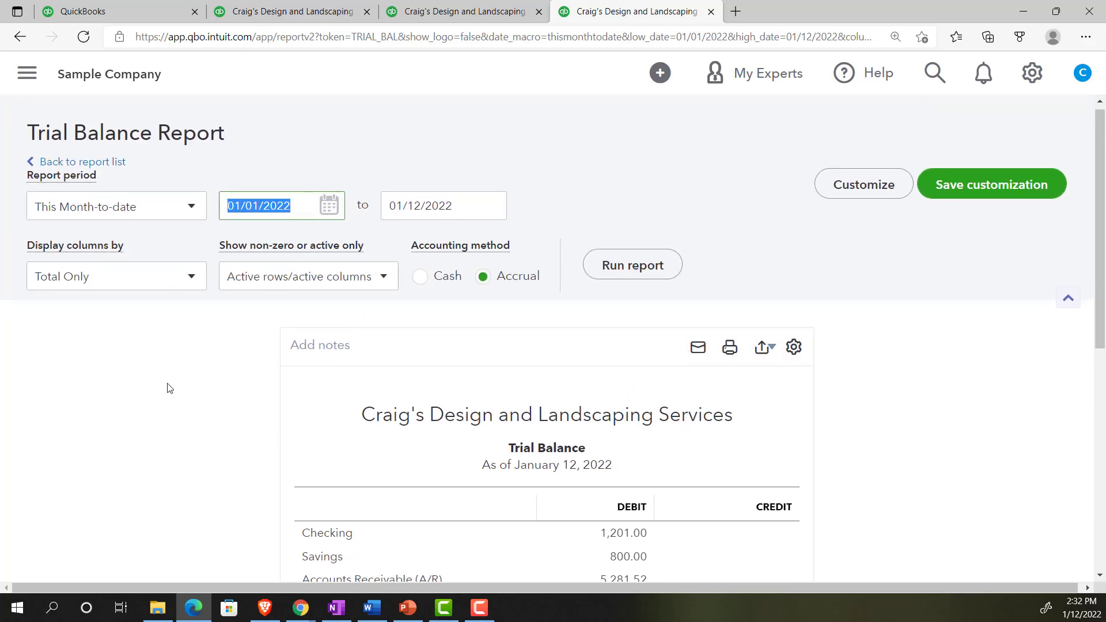
{"action": "type", "text": "010121"}
{"action": "key", "text": "Tab"}
{"action": "type", "text": "123121"}
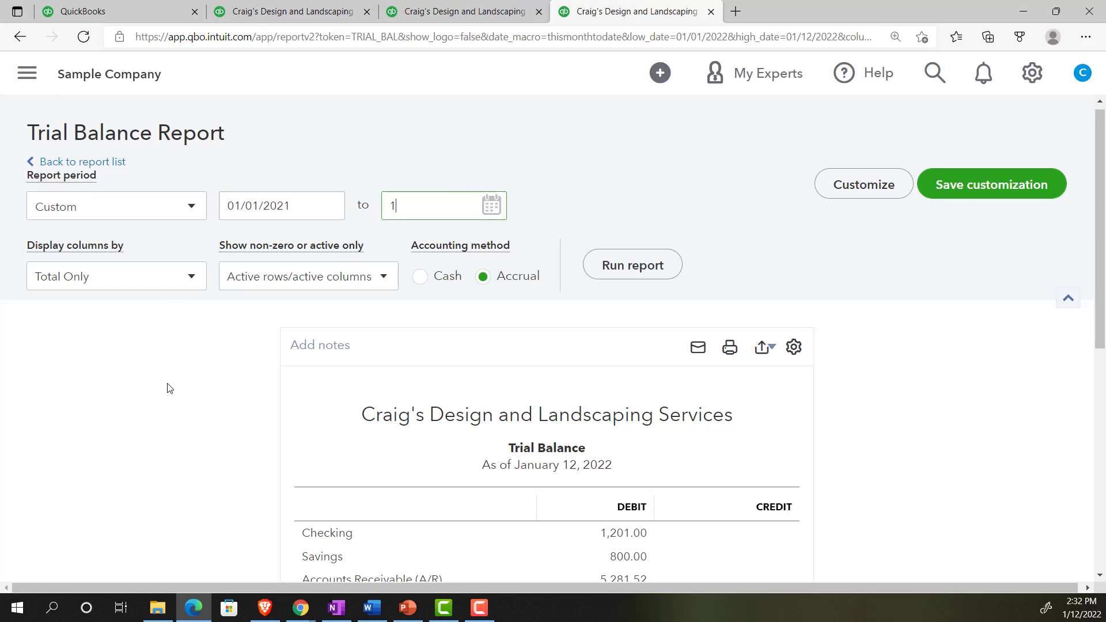
{"action": "key", "text": "Tab"}
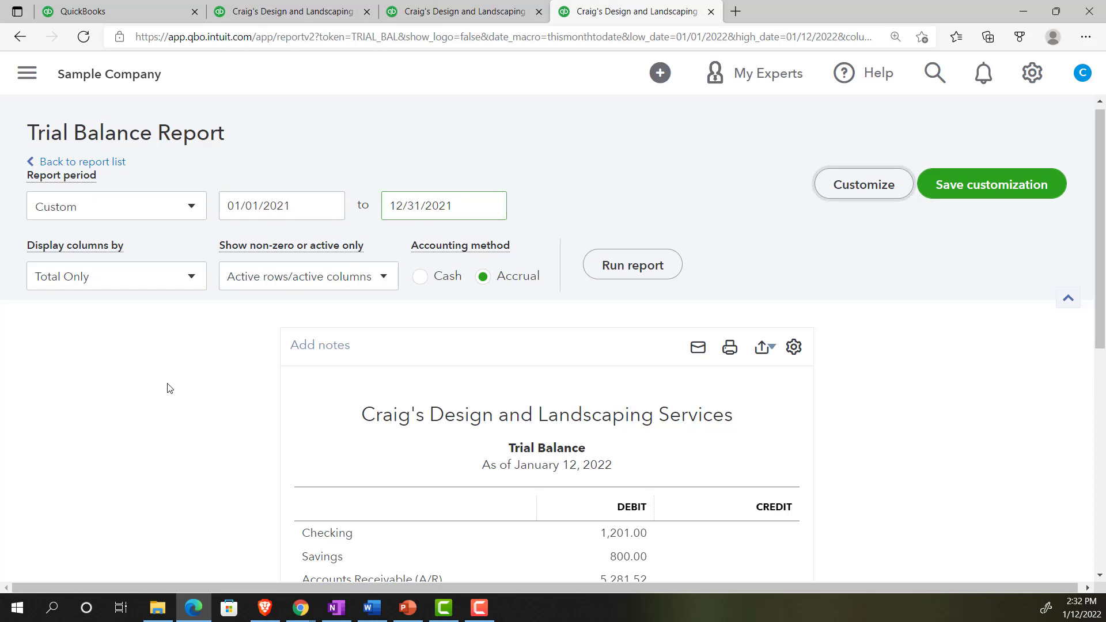
{"action": "left_click", "coordinate": [654, 267]}
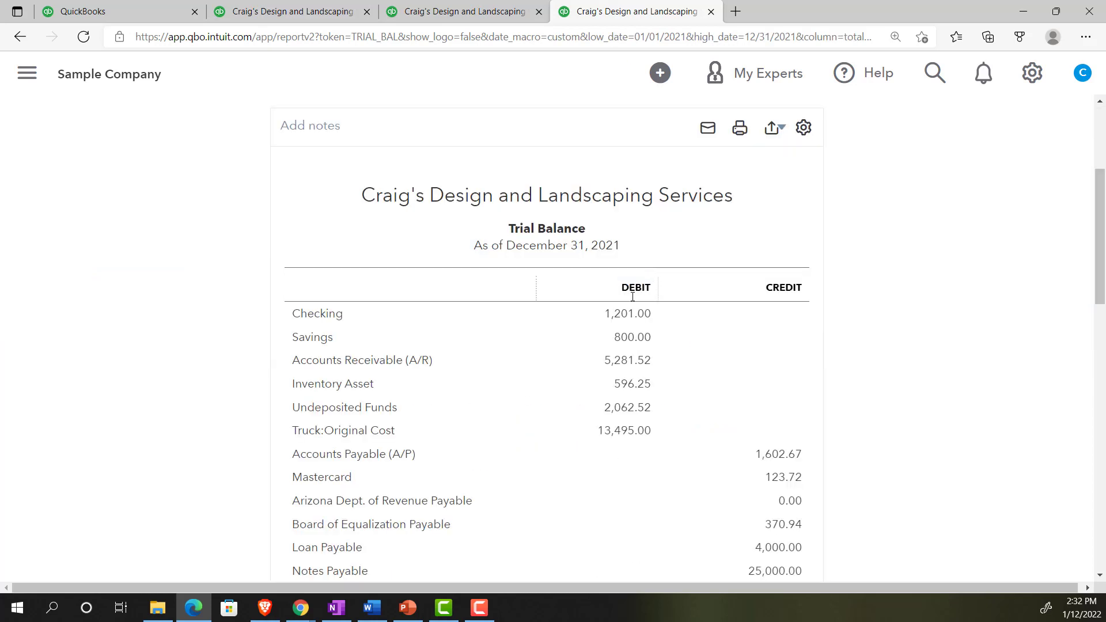
Step: Examine the accounts on the Balance Sheet and Profit and Loss reports in their browser tabs
{"action": "left_click", "coordinate": [308, 17]}
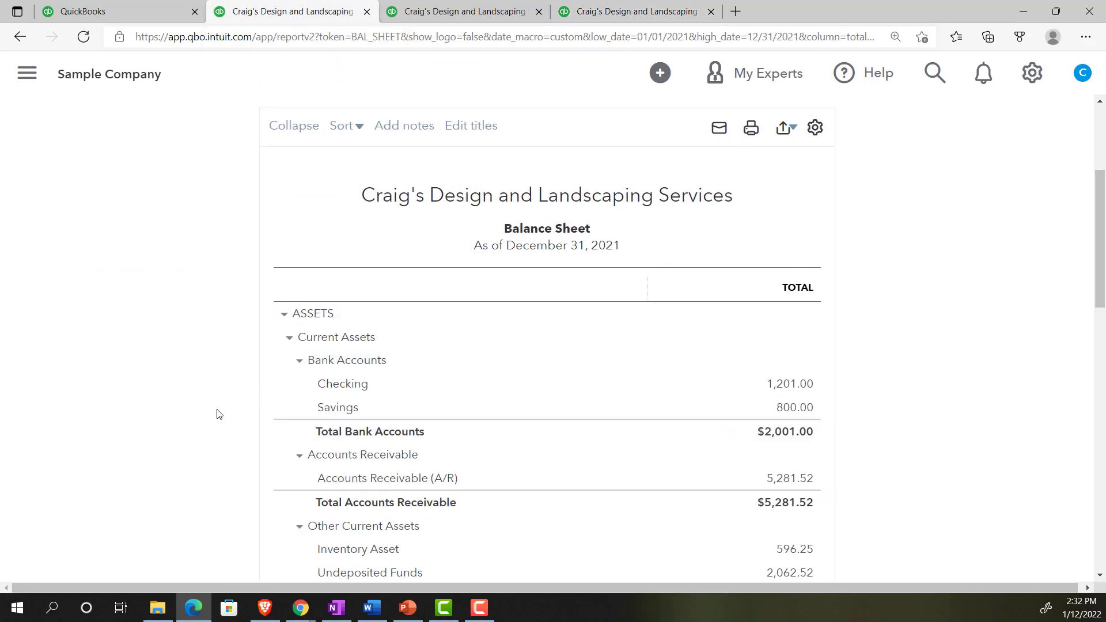
{"action": "scroll", "coordinate": [214, 371], "scroll_direction": "down", "scroll_amount": 4}
{"action": "scroll", "coordinate": [214, 372], "scroll_direction": "down", "scroll_amount": 7}
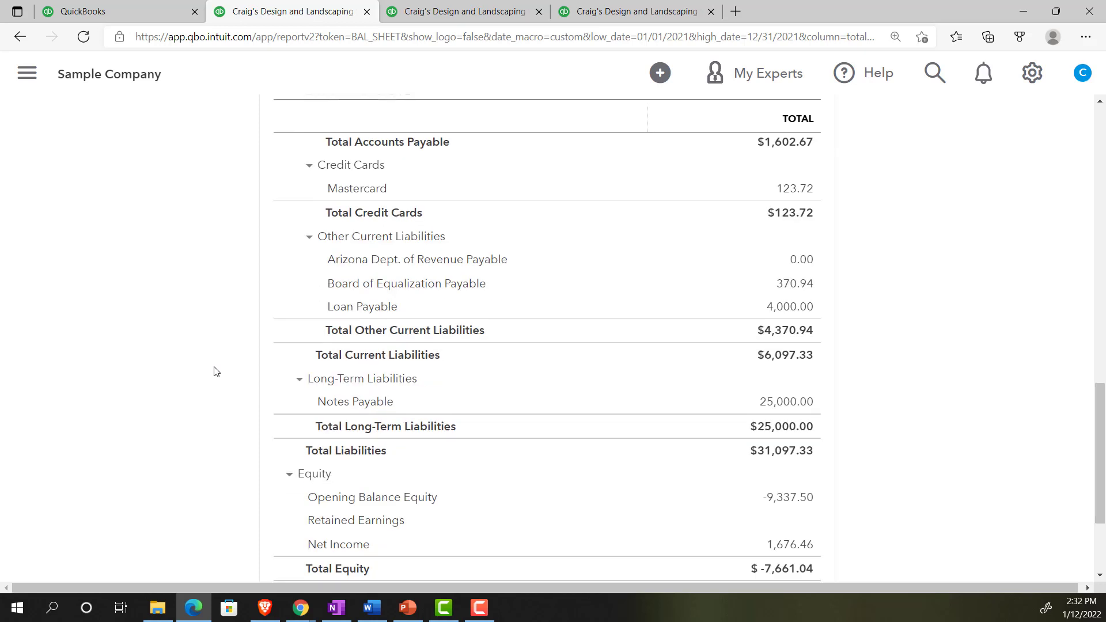
{"action": "scroll", "coordinate": [215, 371], "scroll_direction": "up", "scroll_amount": 10}
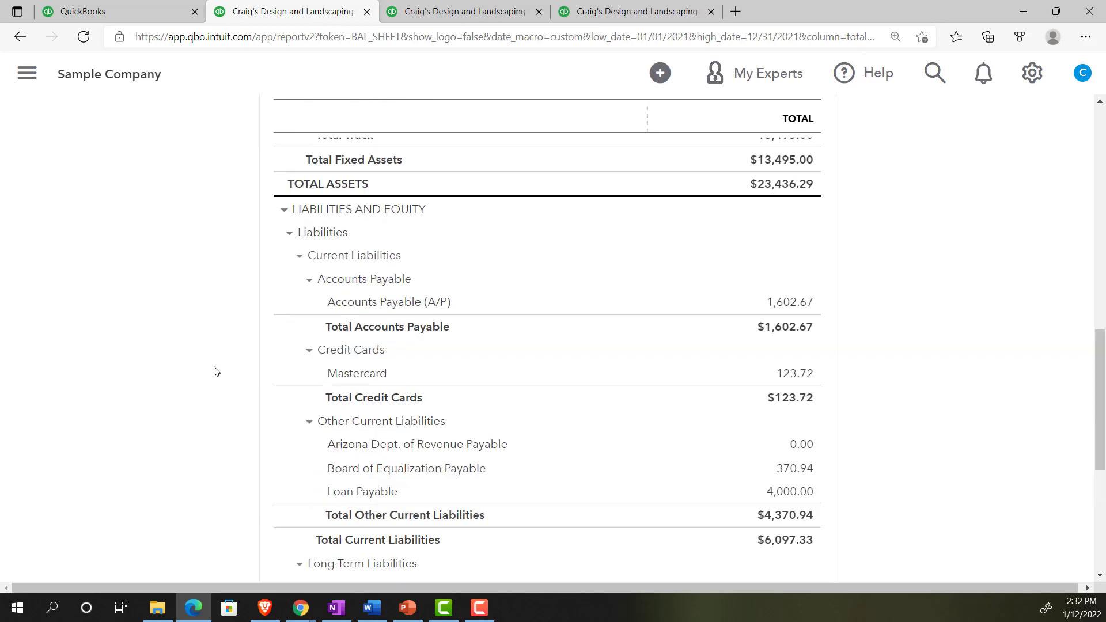
{"action": "left_click", "coordinate": [430, 13]}
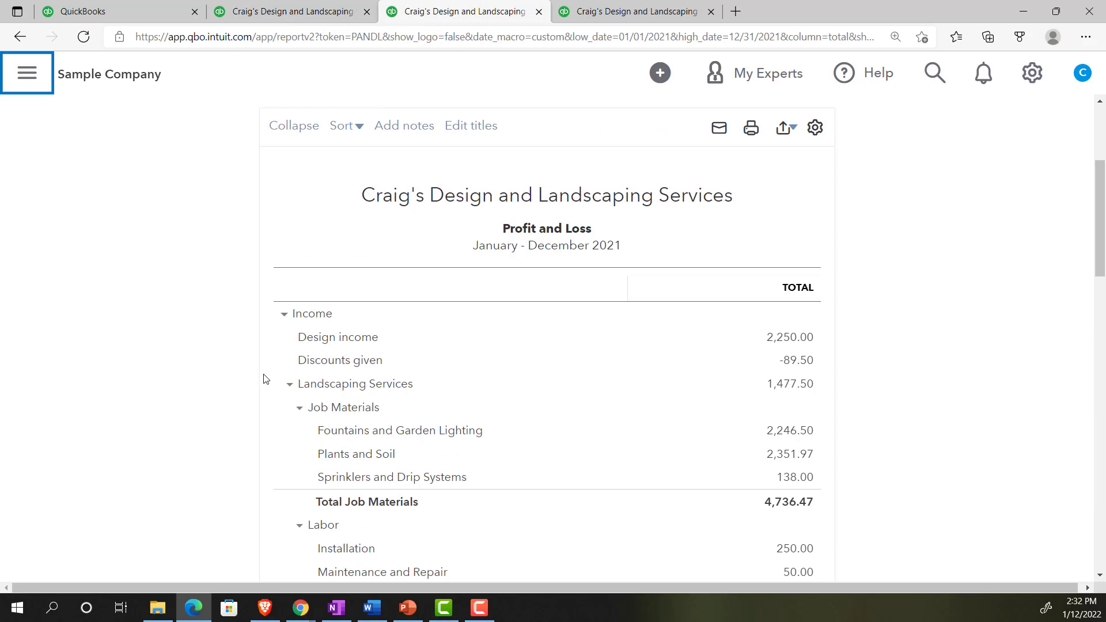
{"action": "scroll", "coordinate": [264, 379], "scroll_direction": "down", "scroll_amount": 5}
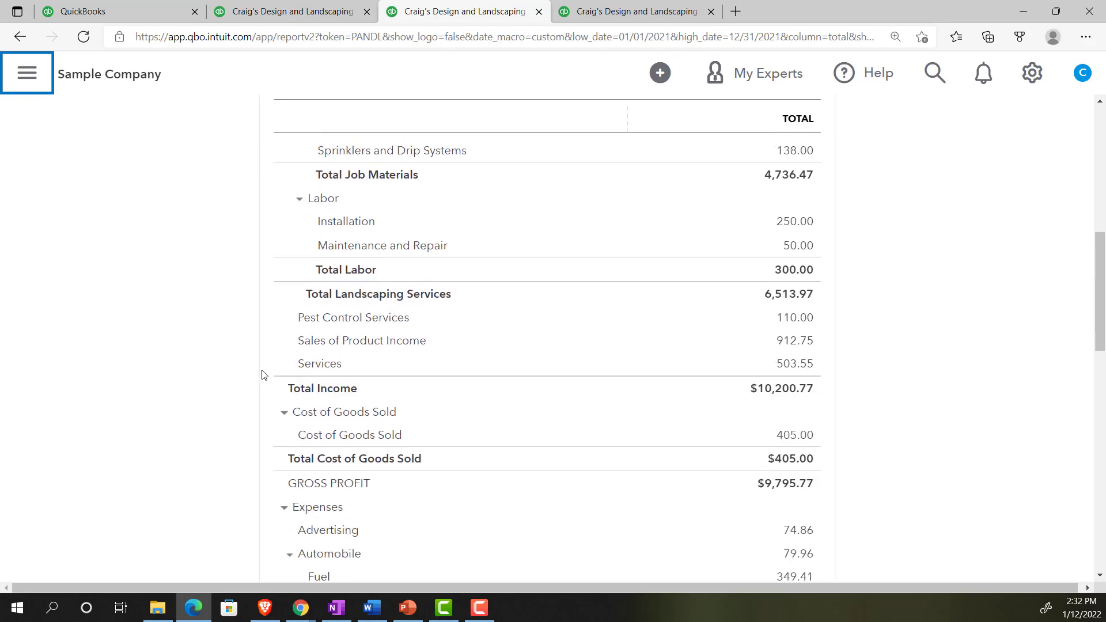
{"action": "left_click", "coordinate": [289, 18]}
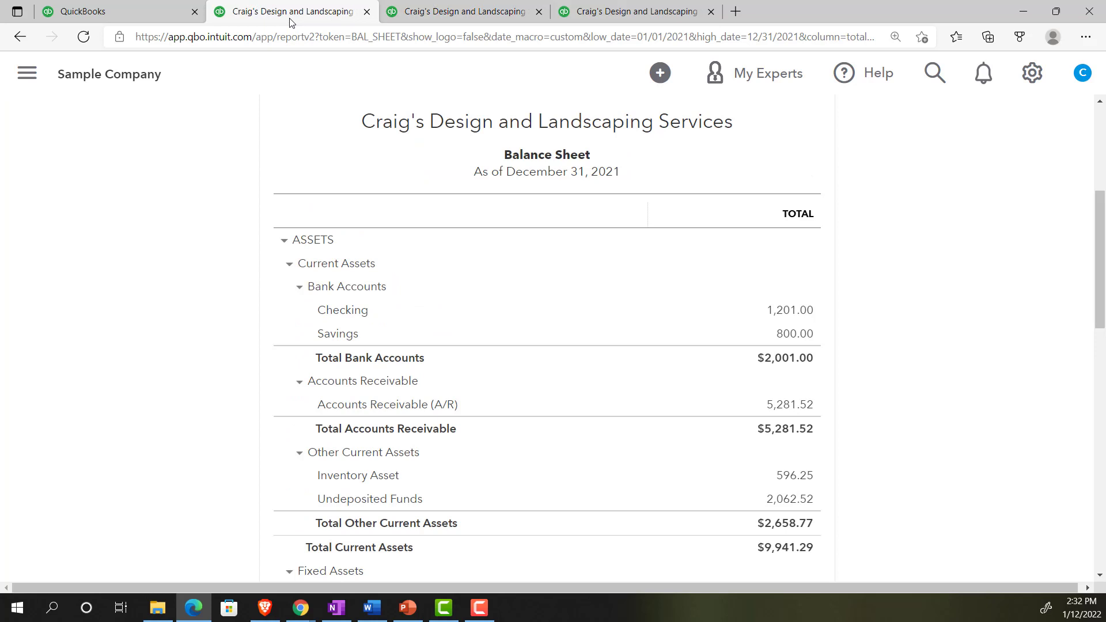
Step: In the first browser tab, open the Chart of Accounts and examine the asset, liability and equity accounts
{"action": "left_click", "coordinate": [144, 8]}
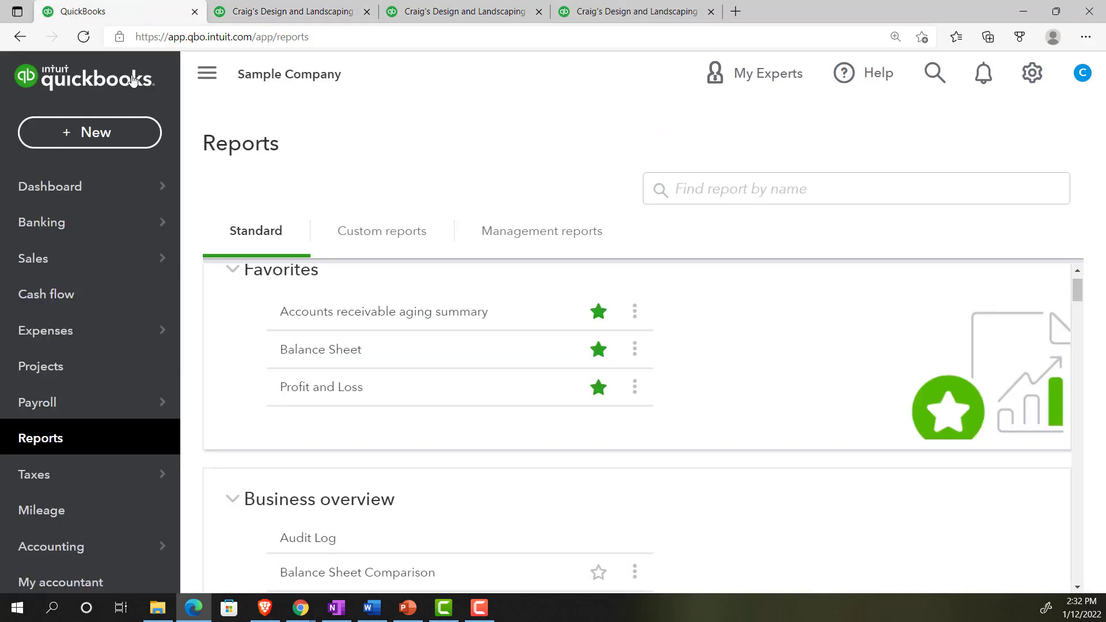
{"action": "left_click", "coordinate": [99, 546]}
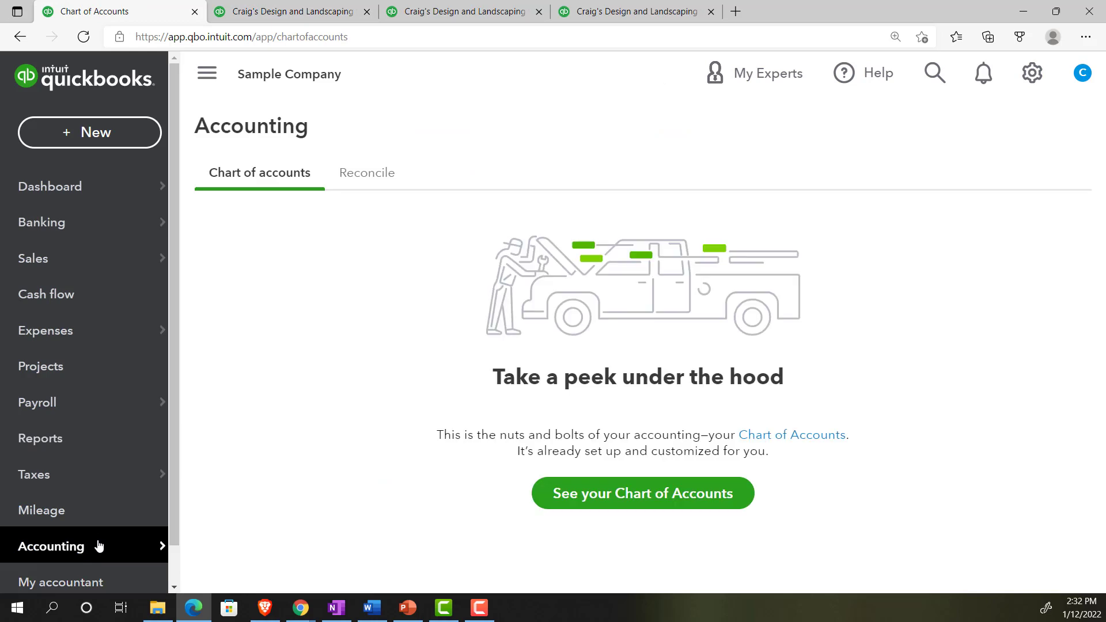
{"action": "left_click", "coordinate": [580, 499]}
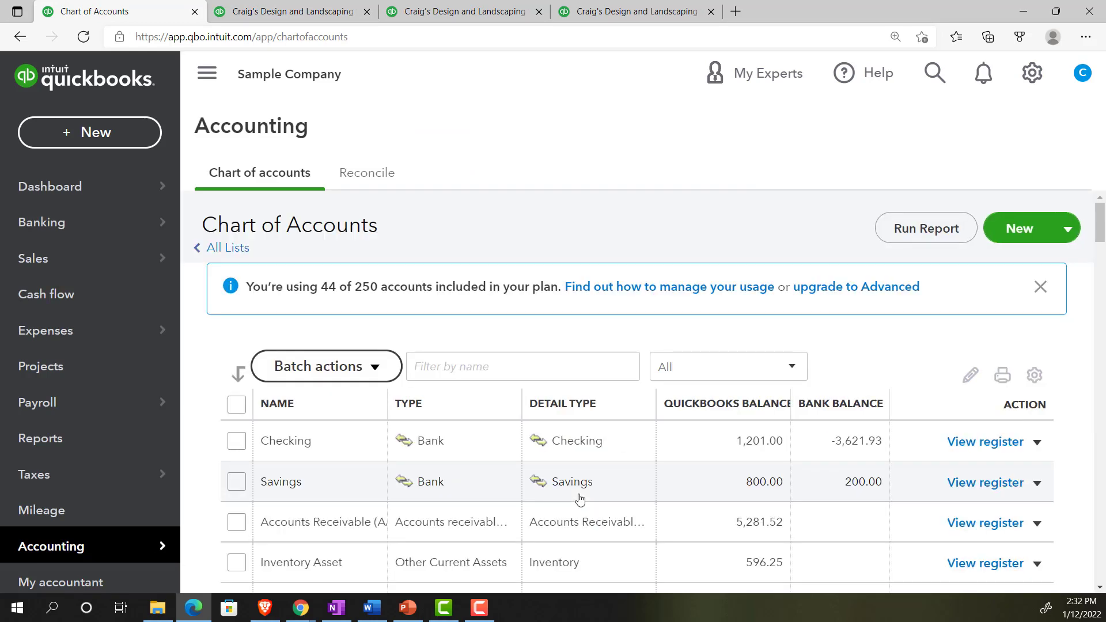
{"action": "scroll", "coordinate": [580, 499], "scroll_direction": "down", "scroll_amount": 2}
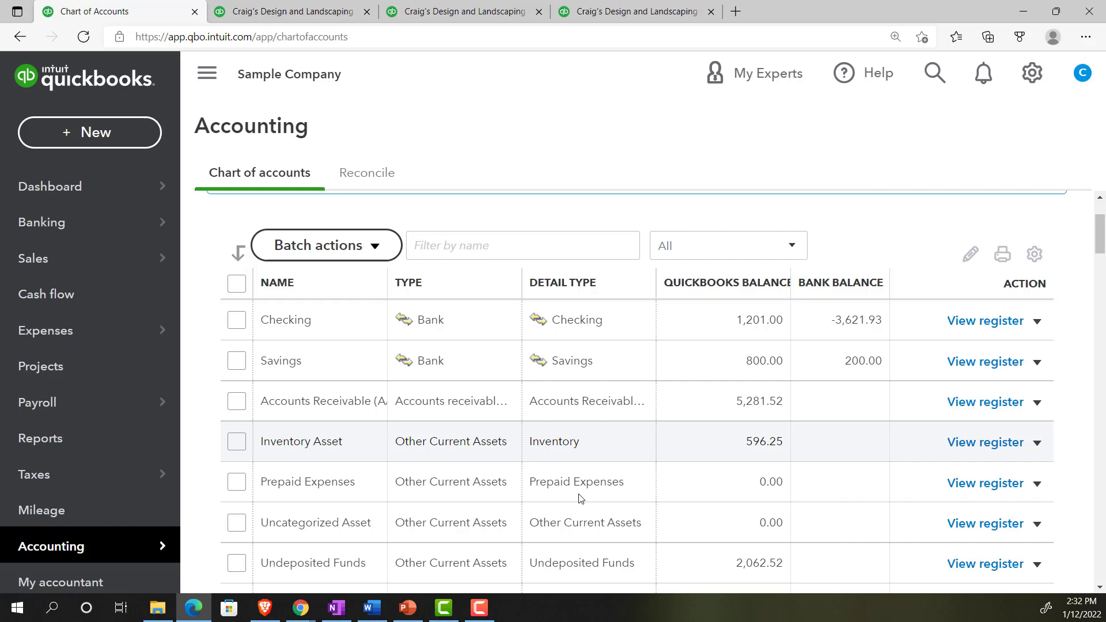
{"action": "scroll", "coordinate": [579, 498], "scroll_direction": "down", "scroll_amount": 6}
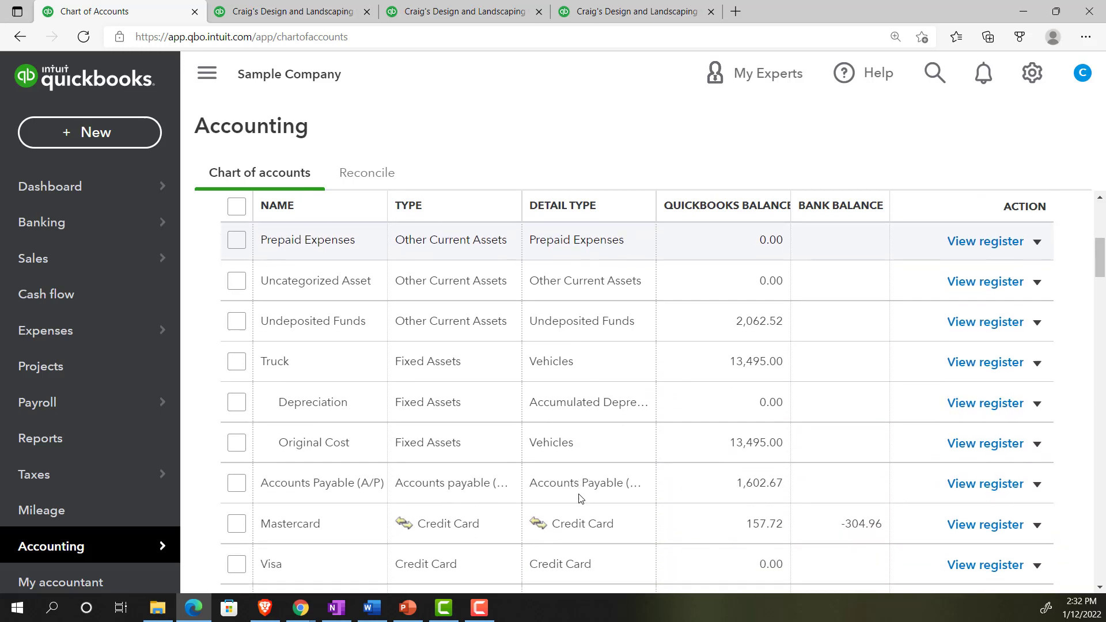
{"action": "scroll", "coordinate": [580, 498], "scroll_direction": "down", "scroll_amount": 2}
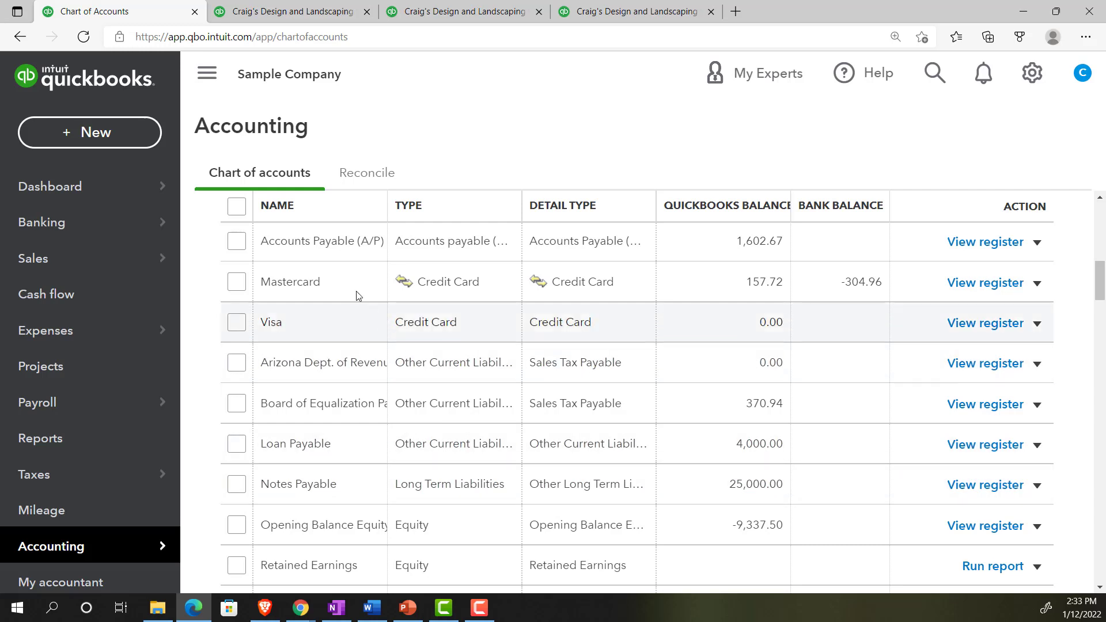
Step: Review the new transaction types, including Check, and compare them with the Balance Sheet and Profit and Loss reports
{"action": "left_click", "coordinate": [122, 141]}
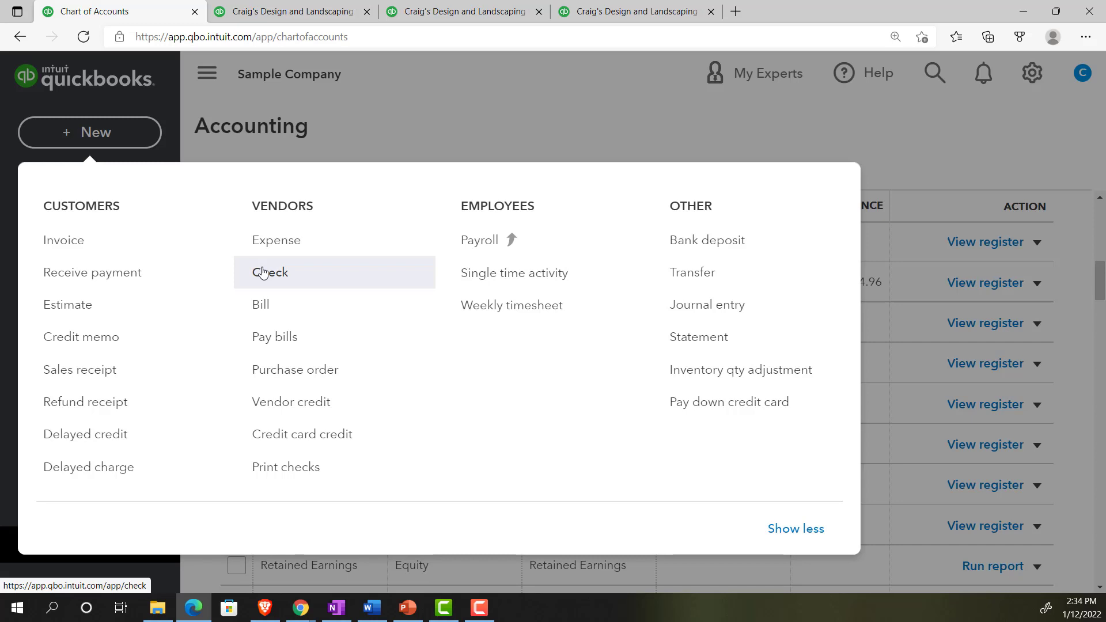
{"action": "left_click", "coordinate": [313, 15]}
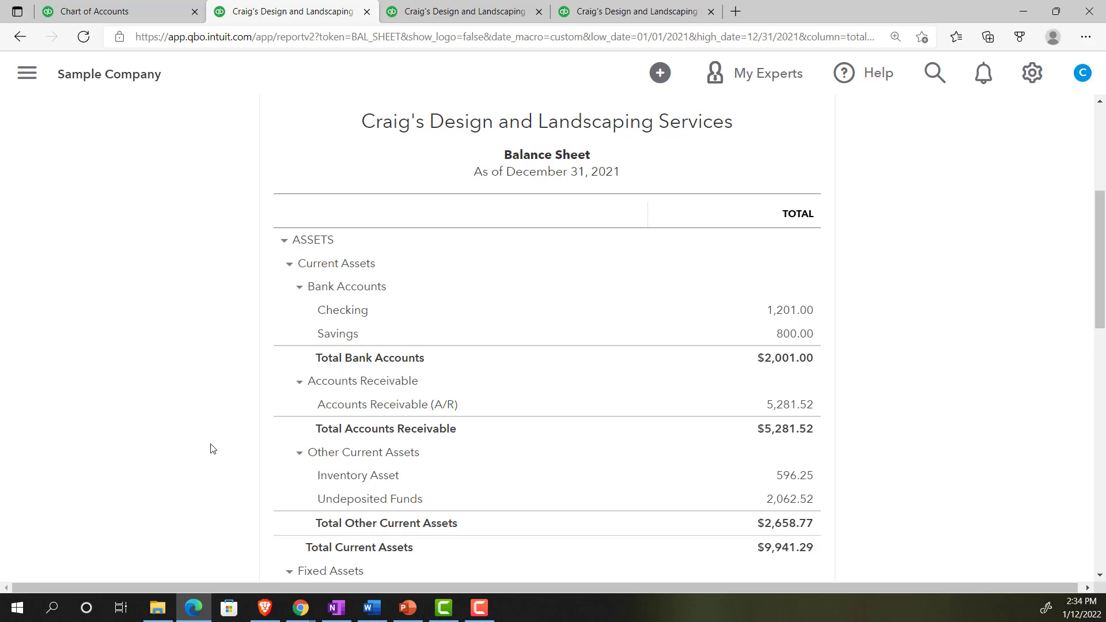
{"action": "left_click", "coordinate": [468, 16]}
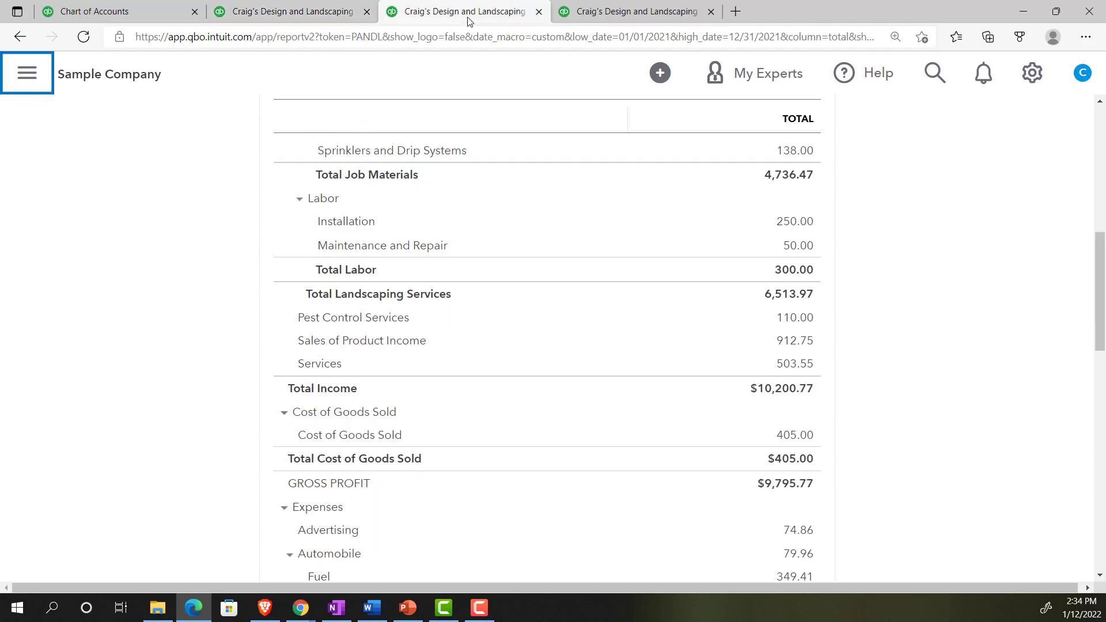
{"action": "scroll", "coordinate": [205, 398], "scroll_direction": "up", "scroll_amount": 5}
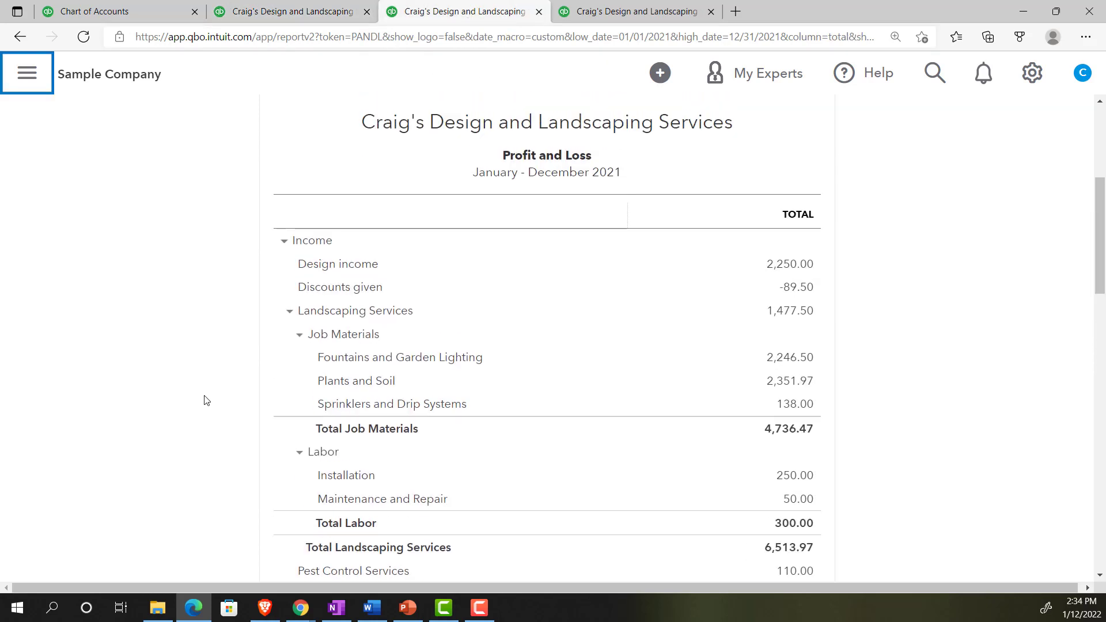
{"action": "scroll", "coordinate": [205, 400], "scroll_direction": "up", "scroll_amount": 1}
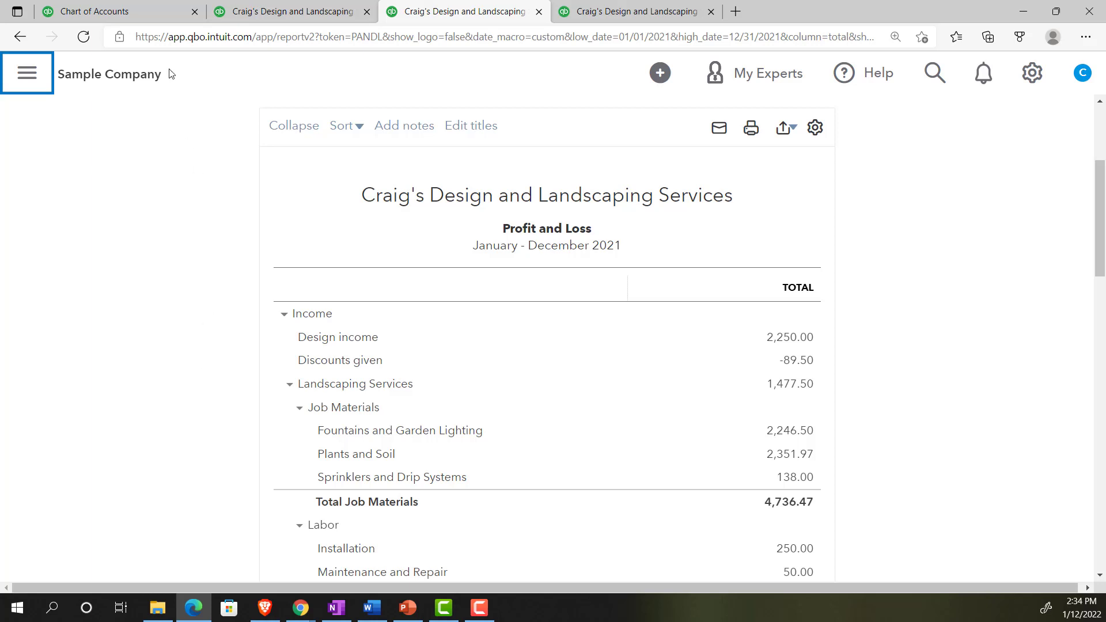
Step: In the first browser tab, open the Reports list with the navigation pane collapsed and show the Business overview reports
{"action": "left_click", "coordinate": [146, 14]}
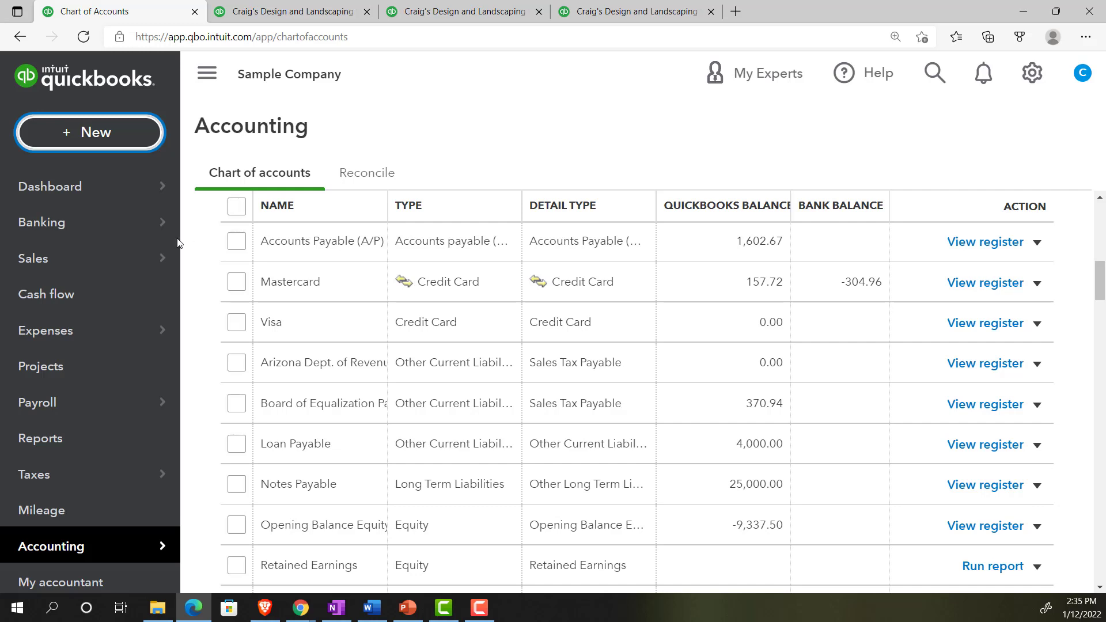
{"action": "left_click", "coordinate": [67, 437]}
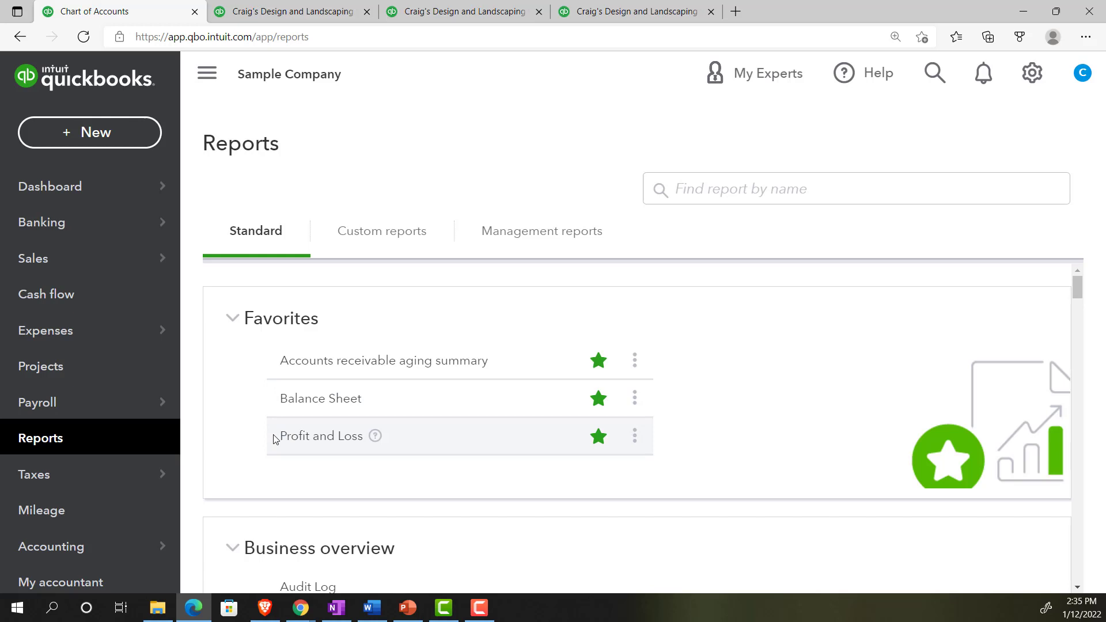
{"action": "scroll", "coordinate": [272, 439], "scroll_direction": "down", "scroll_amount": 3}
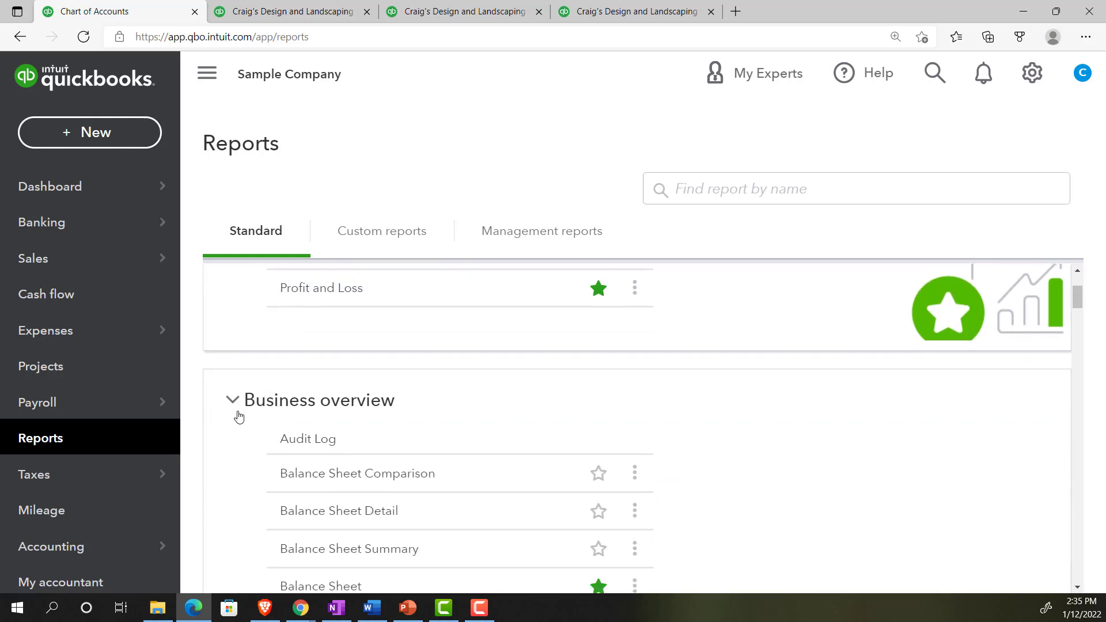
{"action": "scroll", "coordinate": [239, 416], "scroll_direction": "down", "scroll_amount": 1}
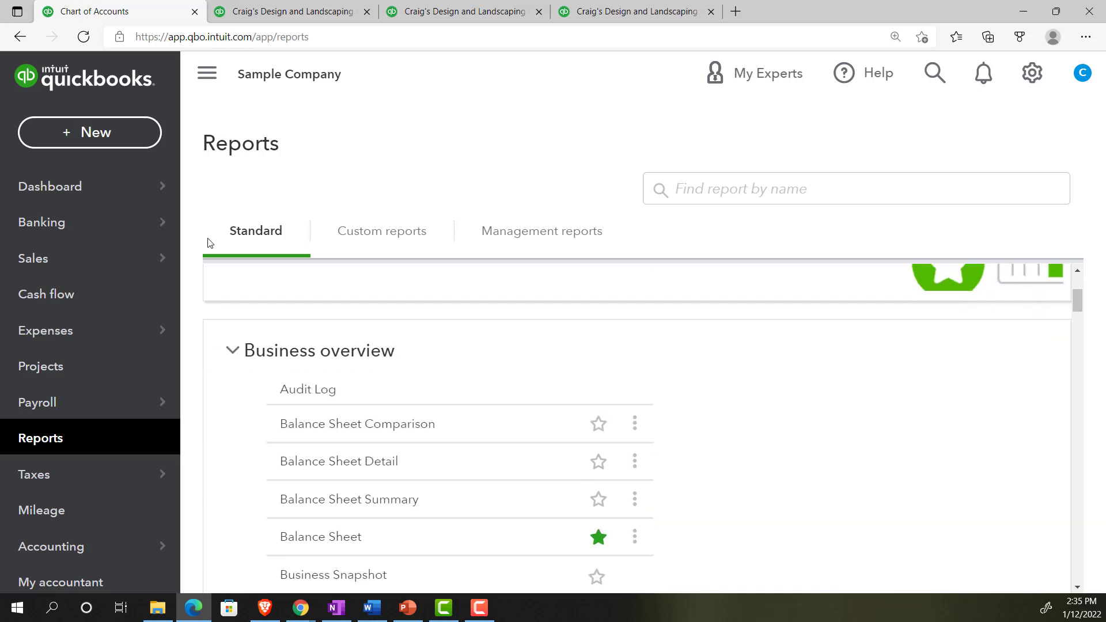
{"action": "left_click", "coordinate": [207, 73]}
{"action": "scroll", "coordinate": [65, 376], "scroll_direction": "down", "scroll_amount": 1}
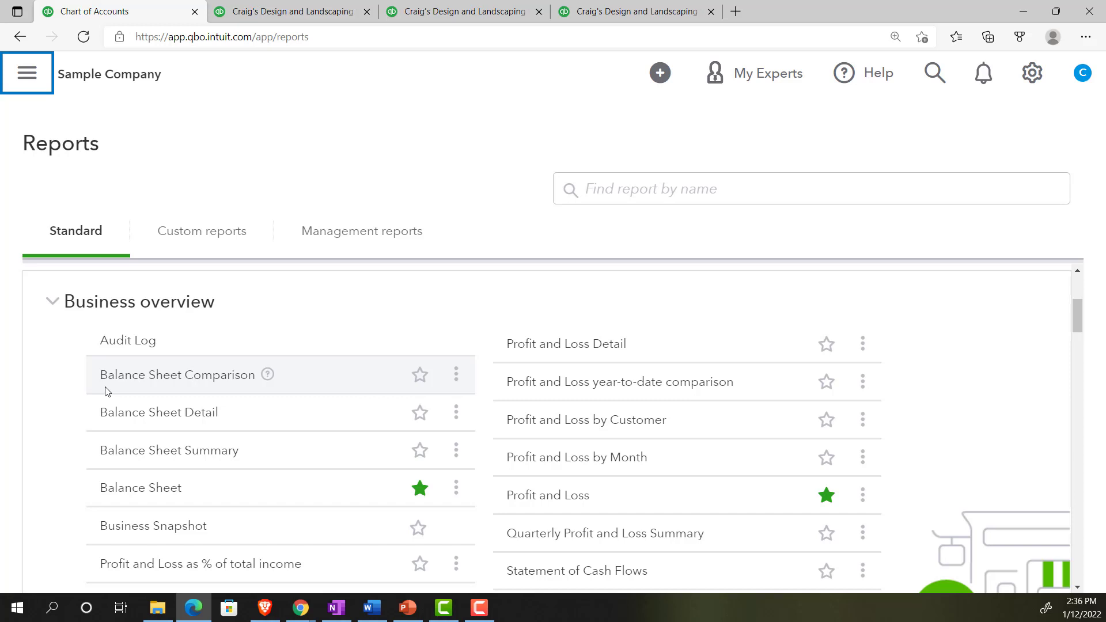
{"action": "scroll", "coordinate": [74, 411], "scroll_direction": "down", "scroll_amount": 1}
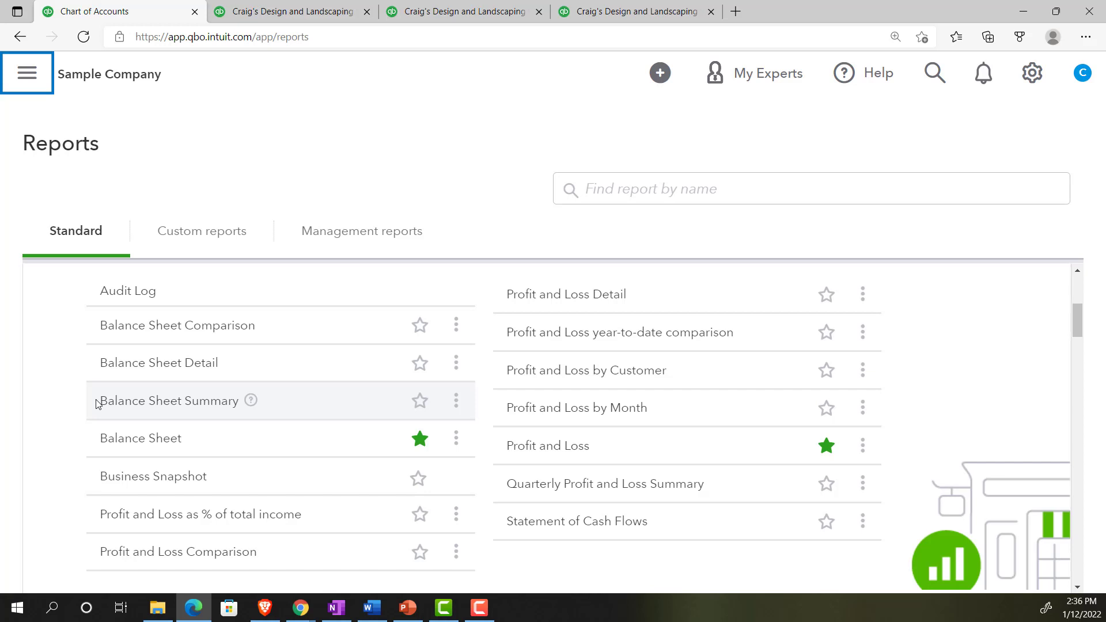
Step: On the Balance Sheet in the second browser tab, collapse and re-expand the Accounts Receivable group
{"action": "left_click", "coordinate": [295, 11]}
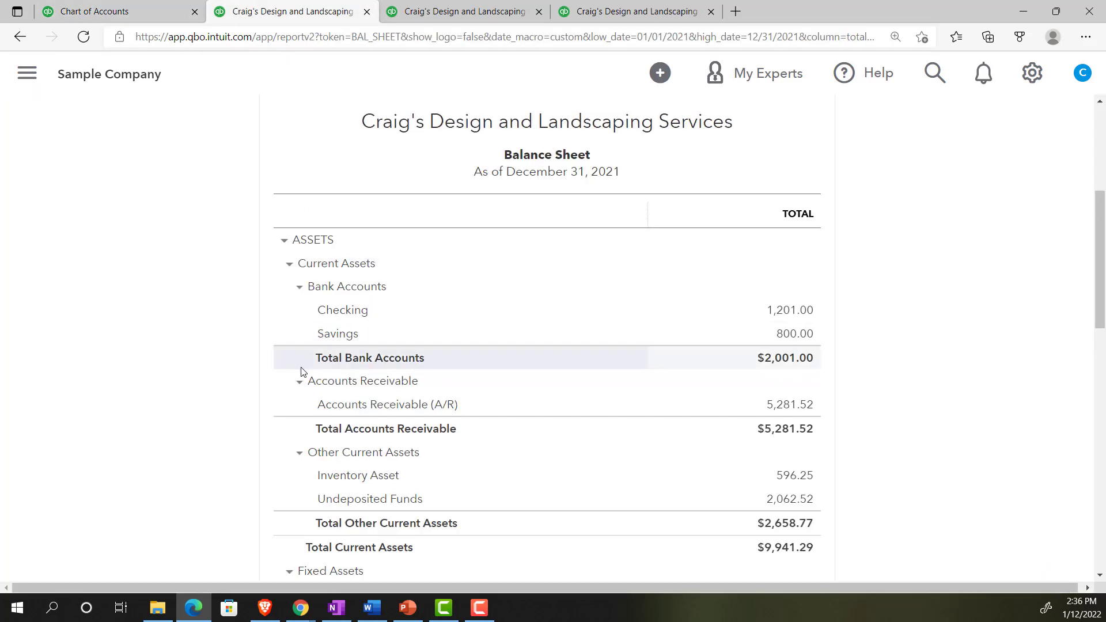
{"action": "left_click", "coordinate": [299, 382]}
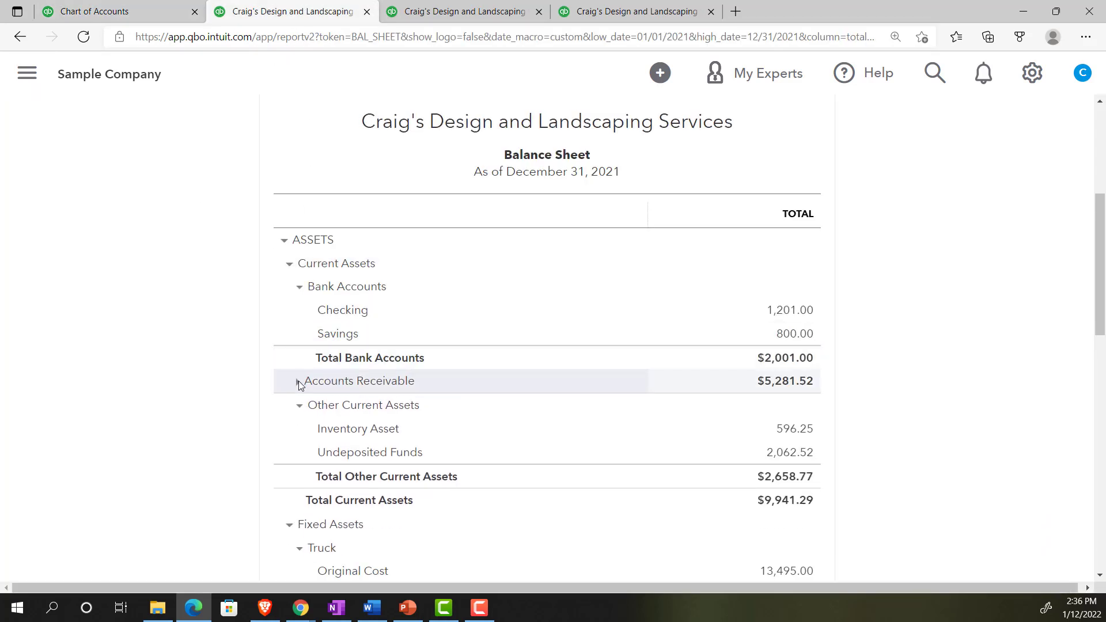
{"action": "left_click", "coordinate": [299, 382]}
Step: Back in the first browser tab's Reports list, examine the Business overview and Who owes you report groups
{"action": "left_click", "coordinate": [143, 10]}
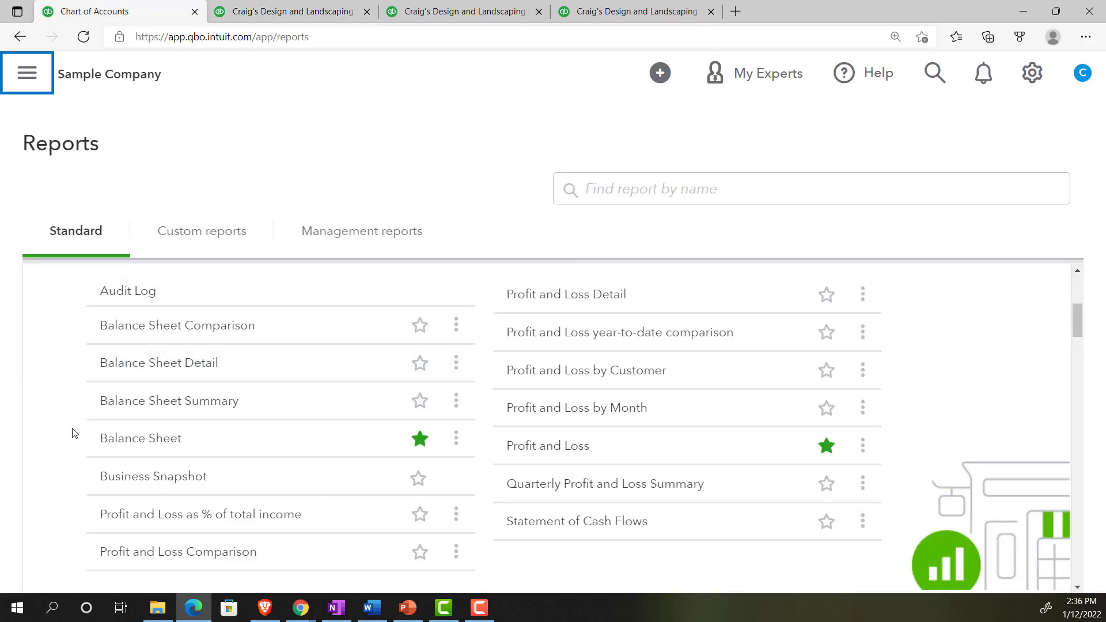
{"action": "scroll", "coordinate": [74, 433], "scroll_direction": "down", "scroll_amount": 1}
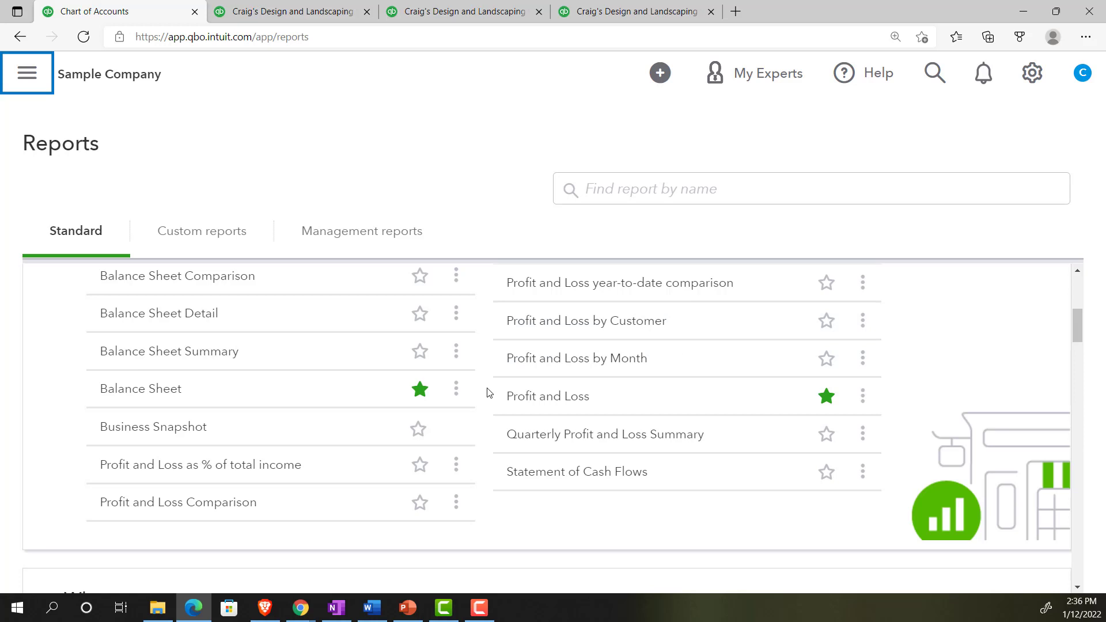
{"action": "scroll", "coordinate": [489, 392], "scroll_direction": "down", "scroll_amount": 3}
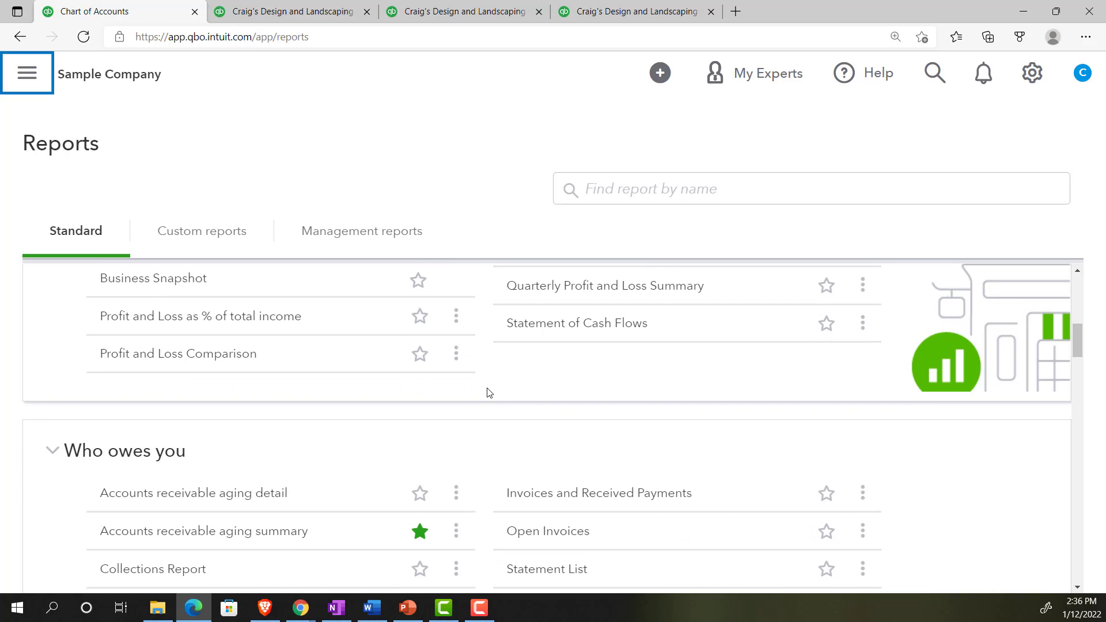
{"action": "scroll", "coordinate": [473, 400], "scroll_direction": "down", "scroll_amount": 2}
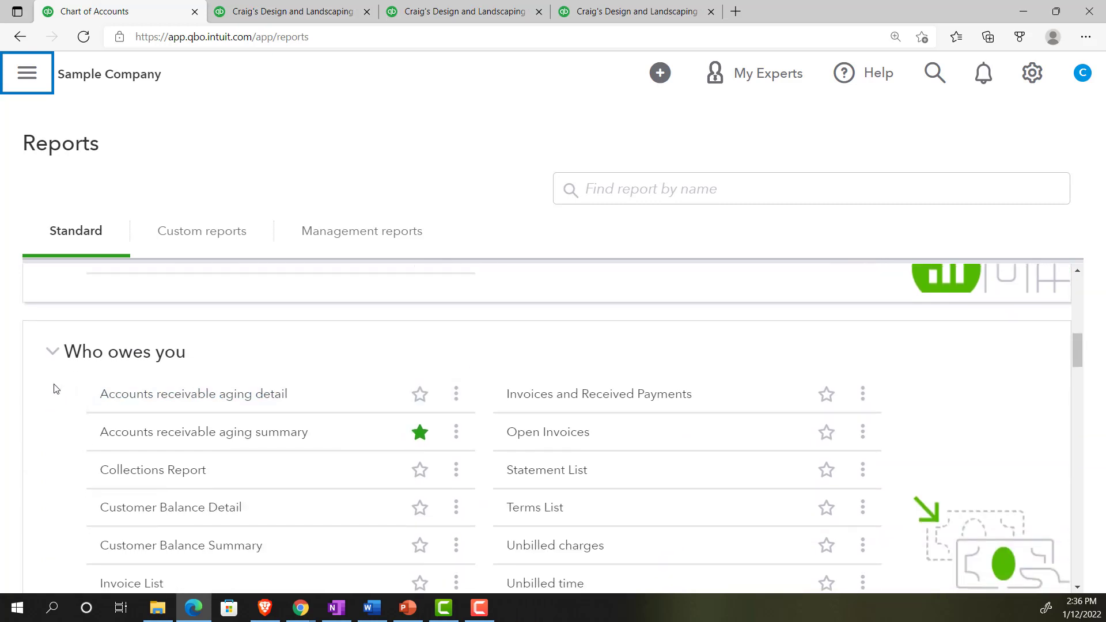
Step: Review the Who owes you reports and compare them with the Accounts Receivable line on the Balance Sheet
{"action": "scroll", "coordinate": [56, 390], "scroll_direction": "down", "scroll_amount": 1}
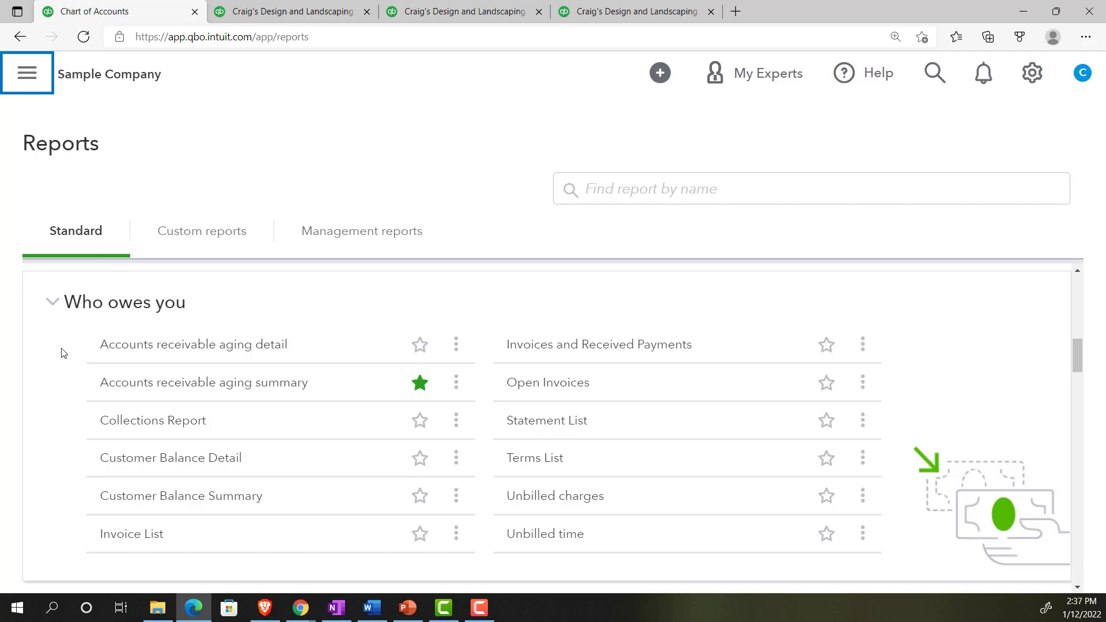
{"action": "left_click", "coordinate": [258, 11]}
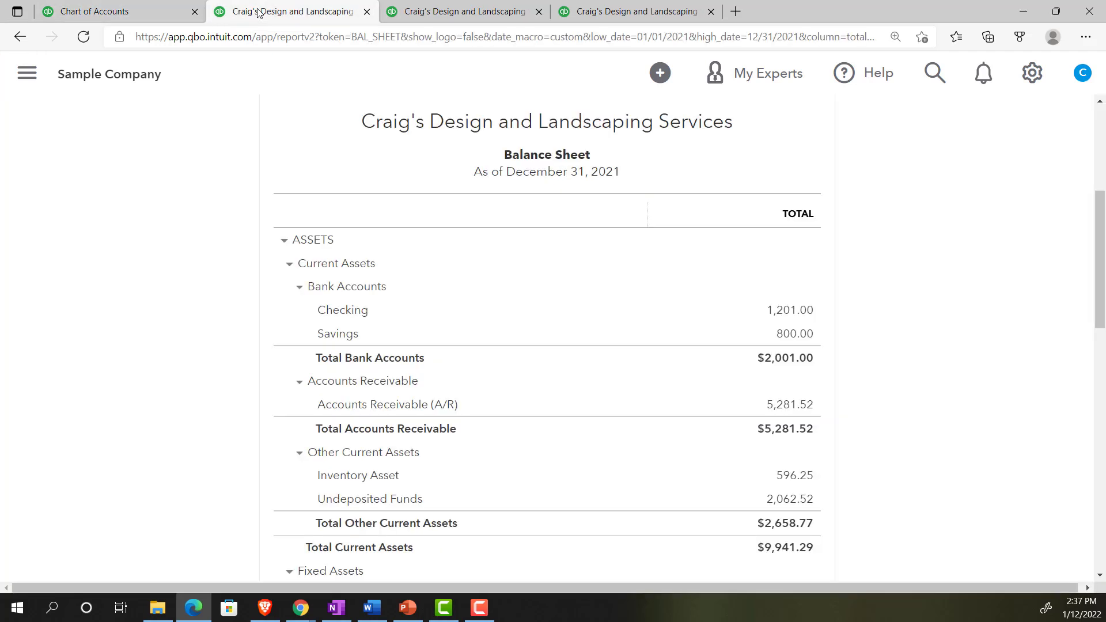
{"action": "scroll", "coordinate": [246, 322], "scroll_direction": "down", "scroll_amount": 6}
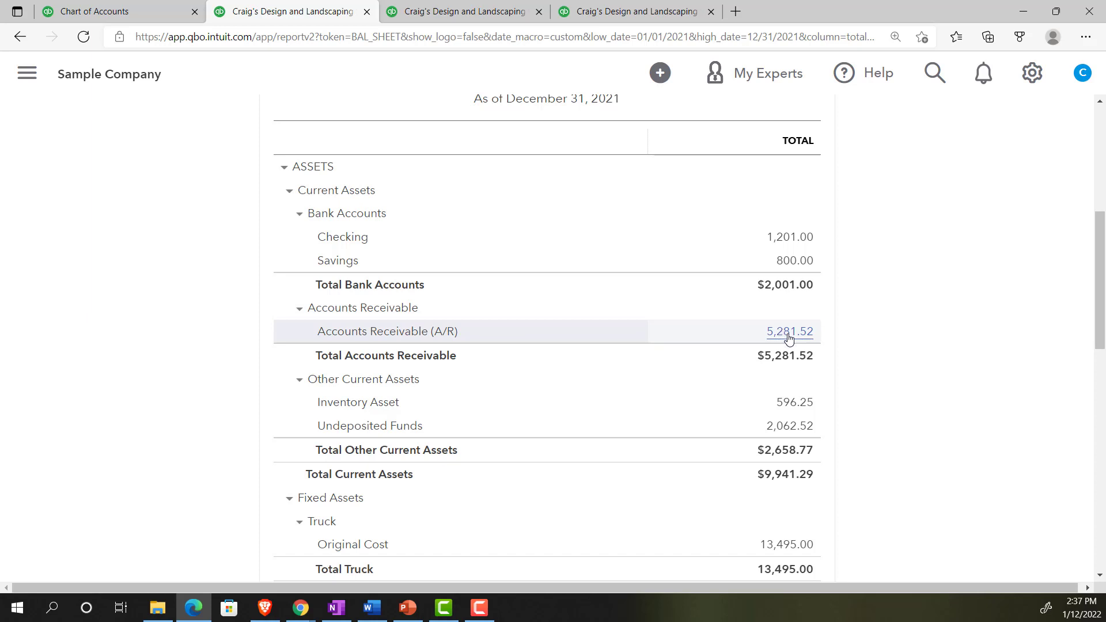
Step: Duplicate the Reports browser tab and open the Sales Customers list in the copy, showing the customers' open balances
{"action": "left_click", "coordinate": [139, 12]}
{"action": "right_click", "coordinate": [139, 13]}
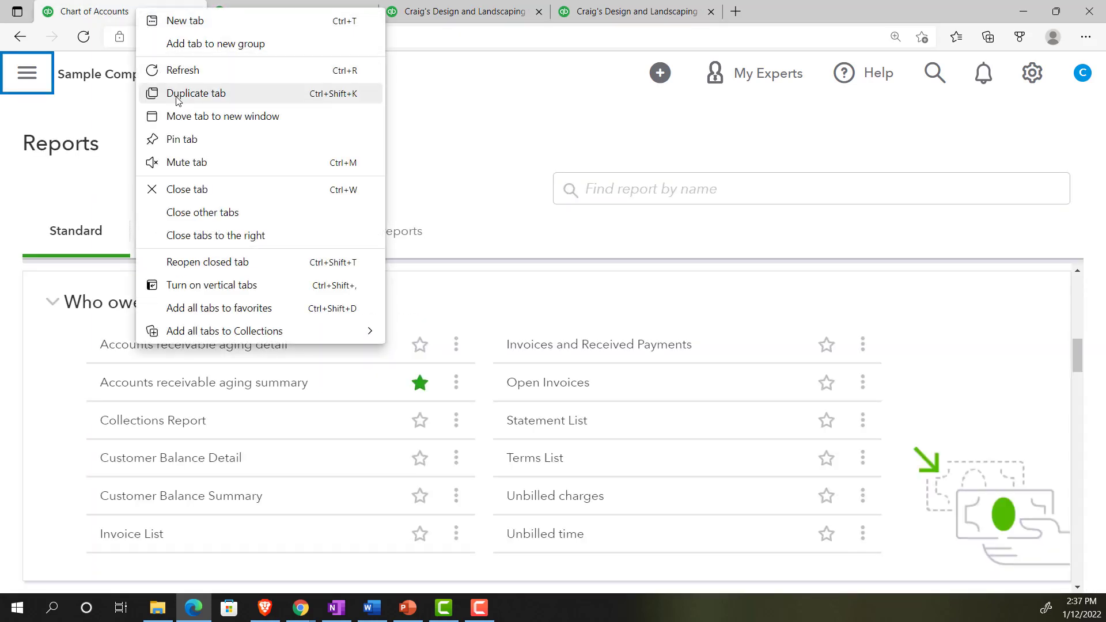
{"action": "left_click", "coordinate": [147, 93]}
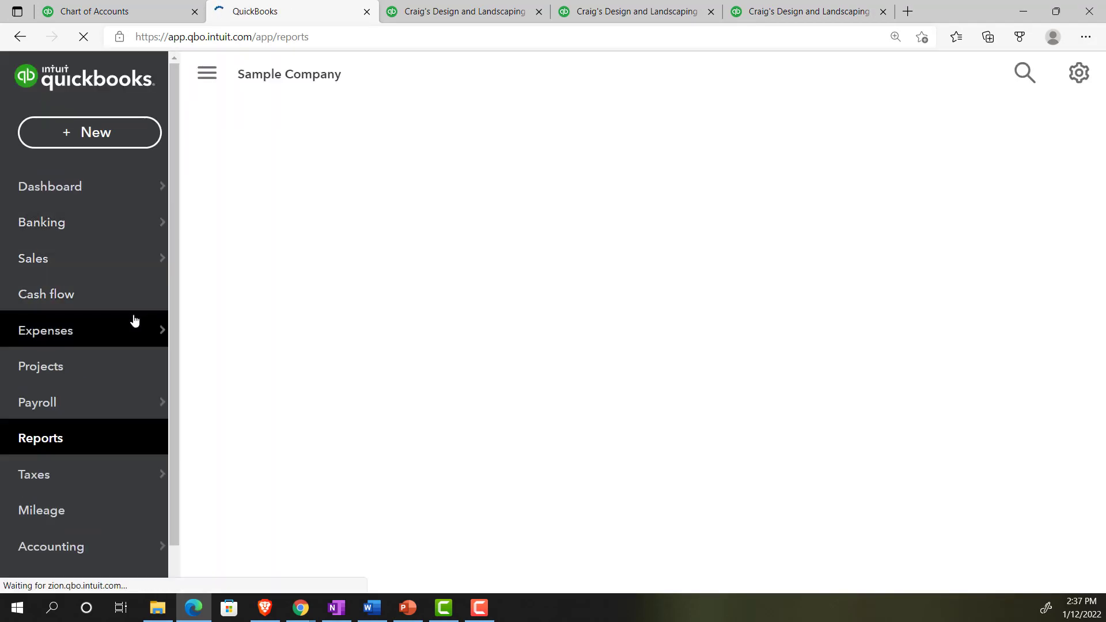
{"action": "left_click", "coordinate": [55, 261]}
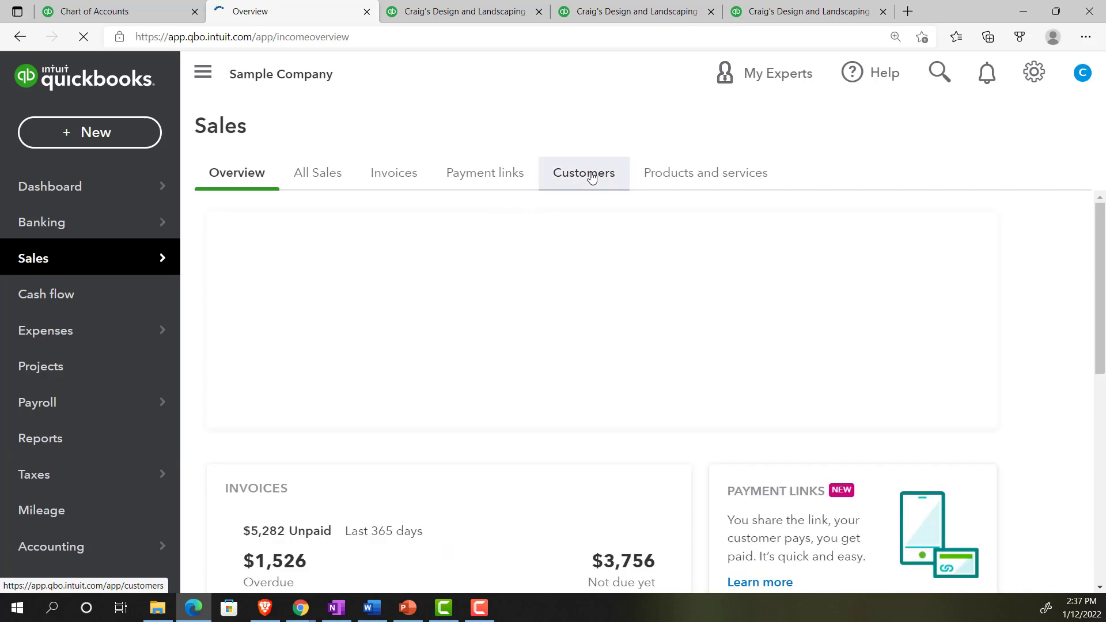
{"action": "left_click", "coordinate": [593, 178]}
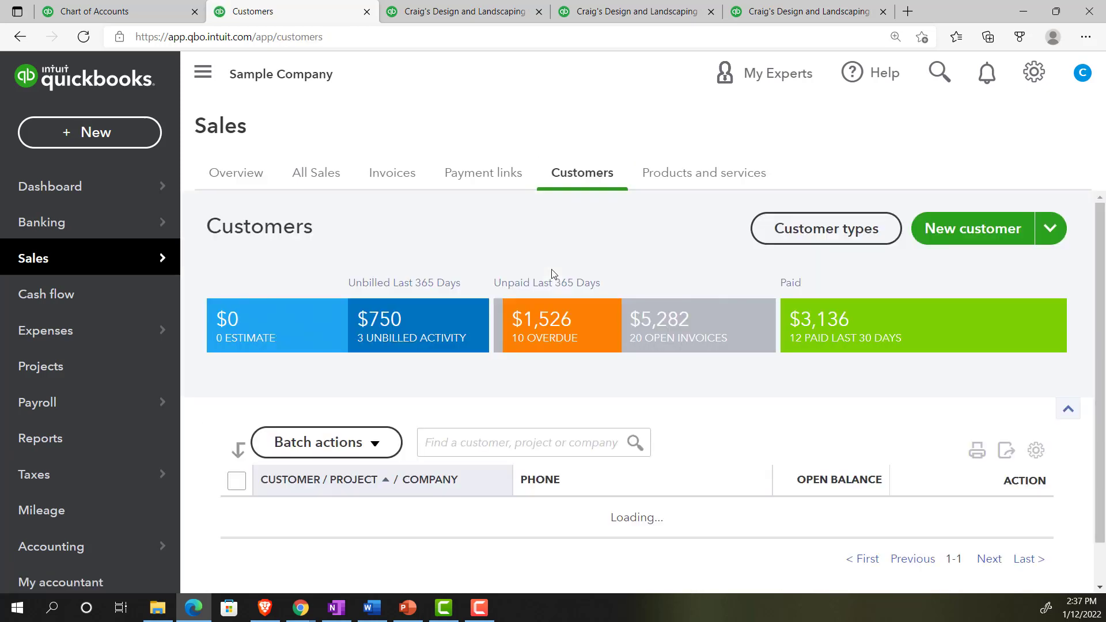
{"action": "scroll", "coordinate": [552, 271], "scroll_direction": "down", "scroll_amount": 4}
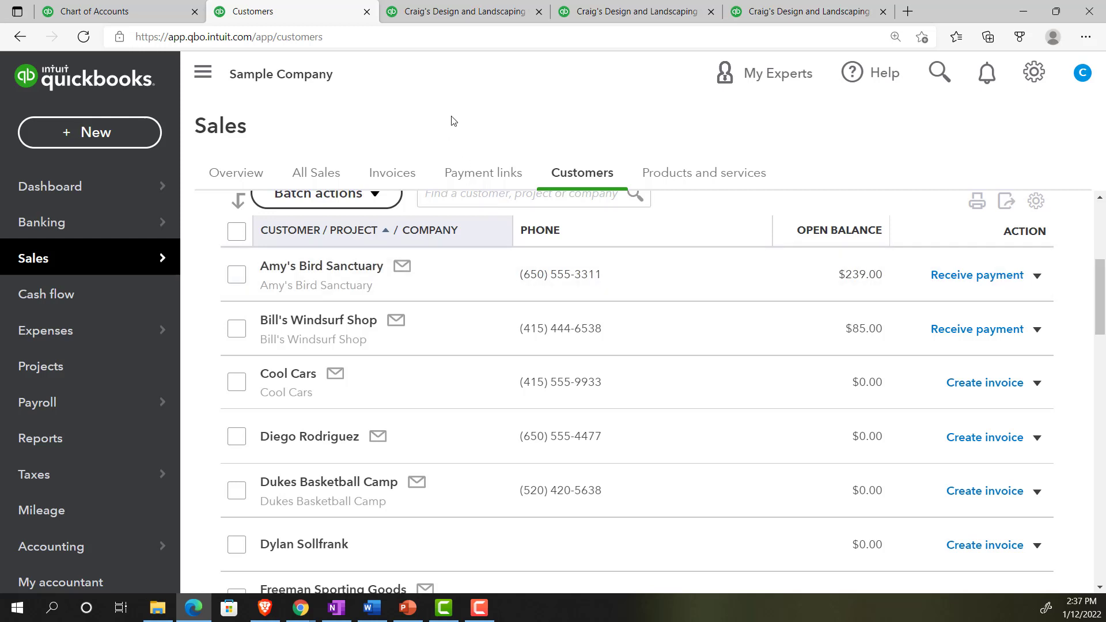
Step: Check the Balance Sheet, then in the first tab's Reports list examine the remaining Who owes you reports and the Sales and customers group
{"action": "left_click", "coordinate": [464, 12]}
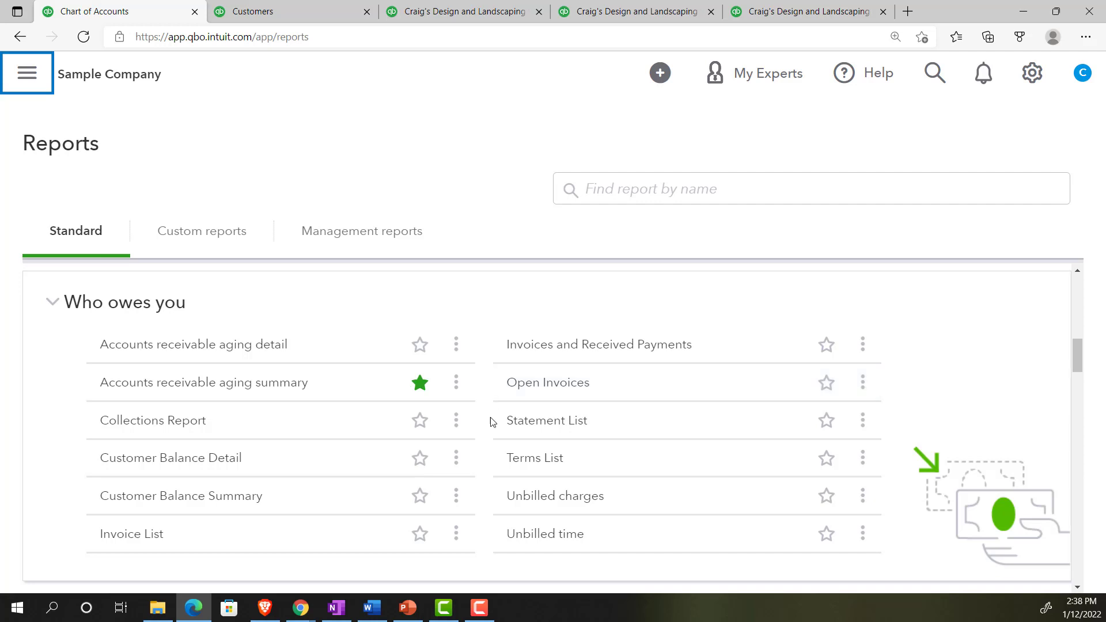
{"action": "scroll", "coordinate": [494, 423], "scroll_direction": "down", "scroll_amount": 1}
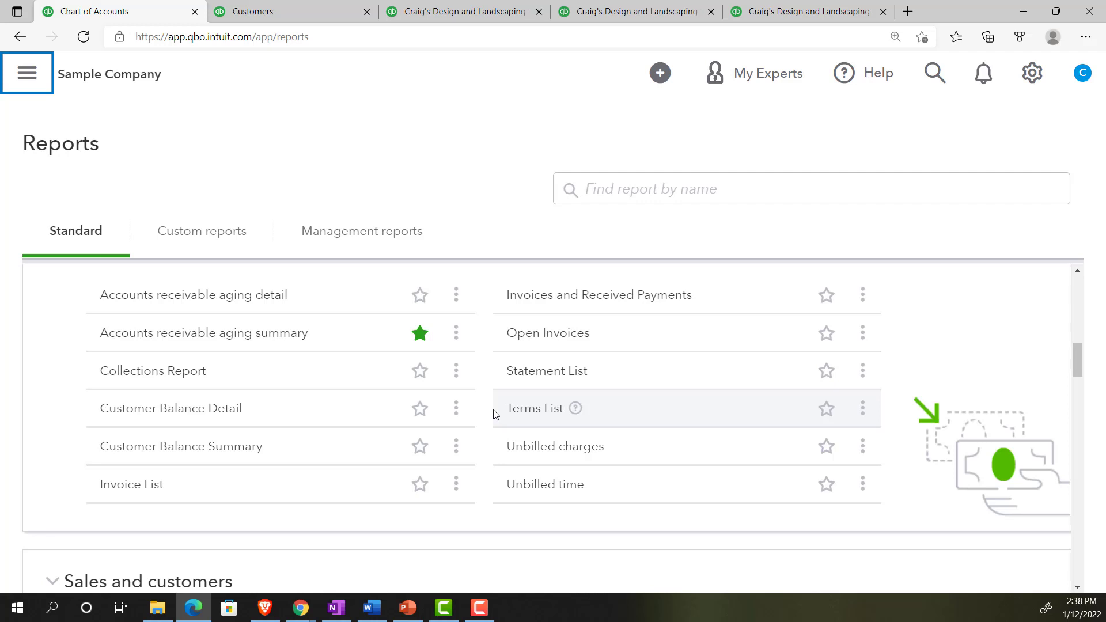
{"action": "scroll", "coordinate": [495, 414], "scroll_direction": "down", "scroll_amount": 1}
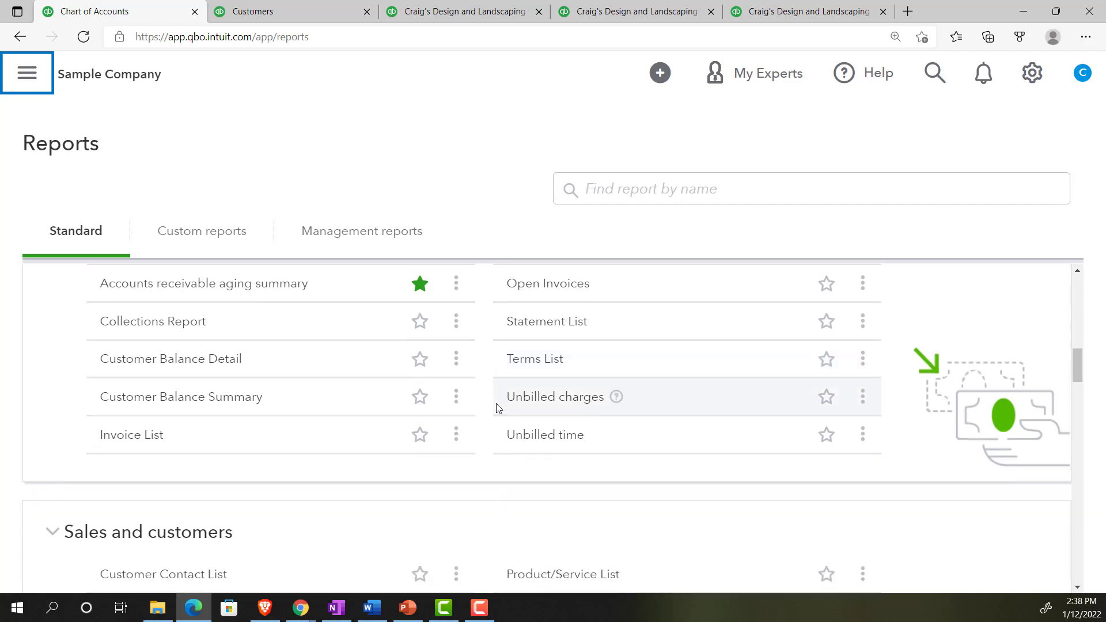
{"action": "scroll", "coordinate": [498, 408], "scroll_direction": "down", "scroll_amount": 1}
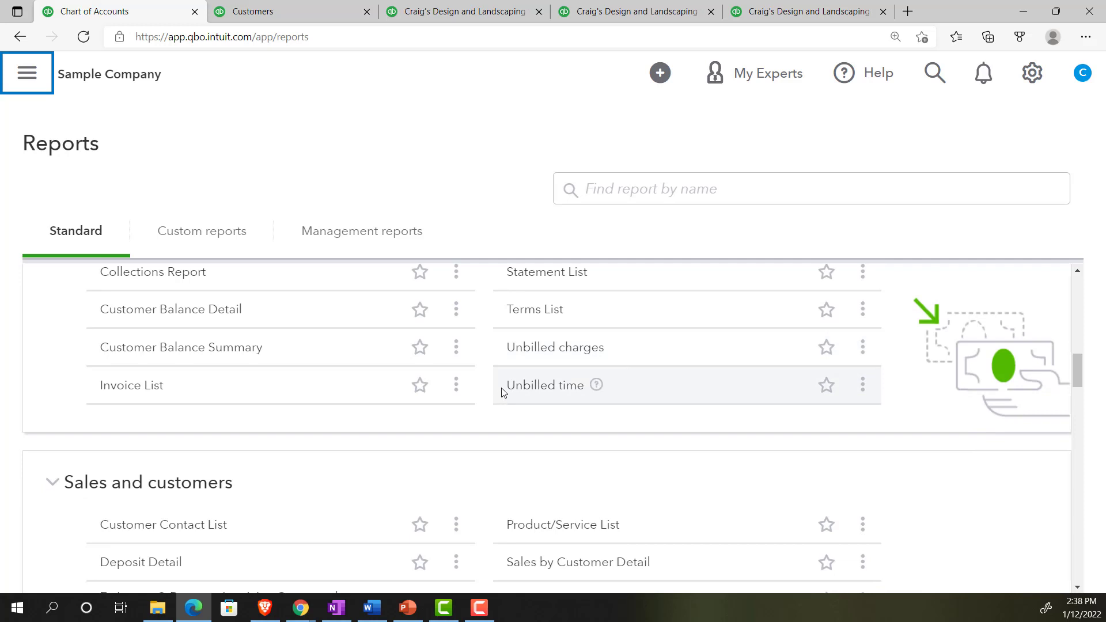
{"action": "scroll", "coordinate": [502, 391], "scroll_direction": "down", "scroll_amount": 2}
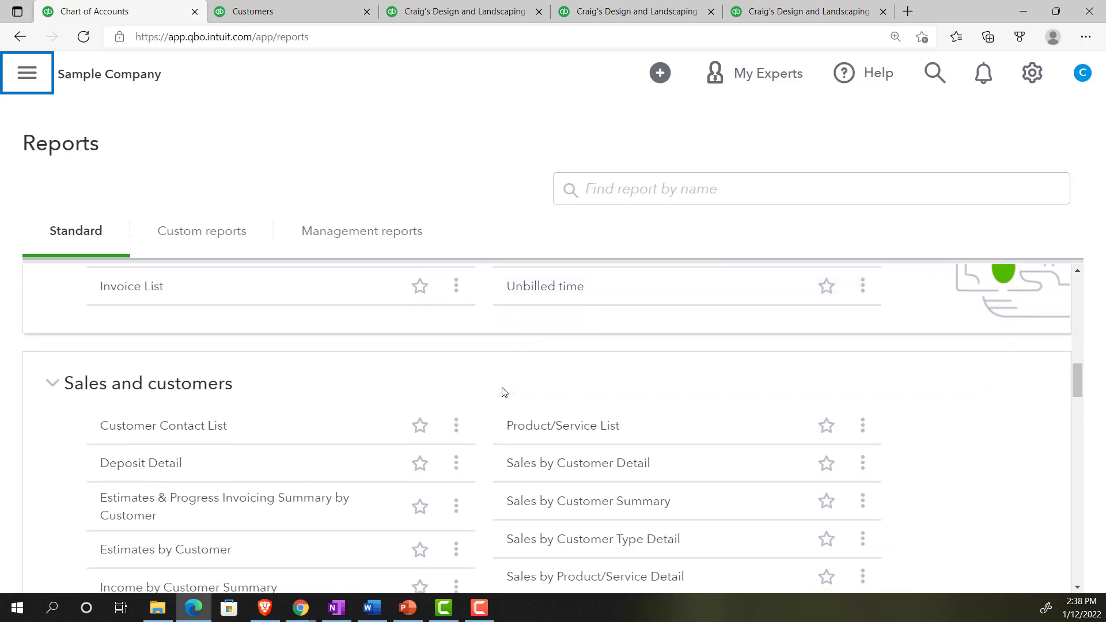
{"action": "scroll", "coordinate": [502, 396], "scroll_direction": "down", "scroll_amount": 1}
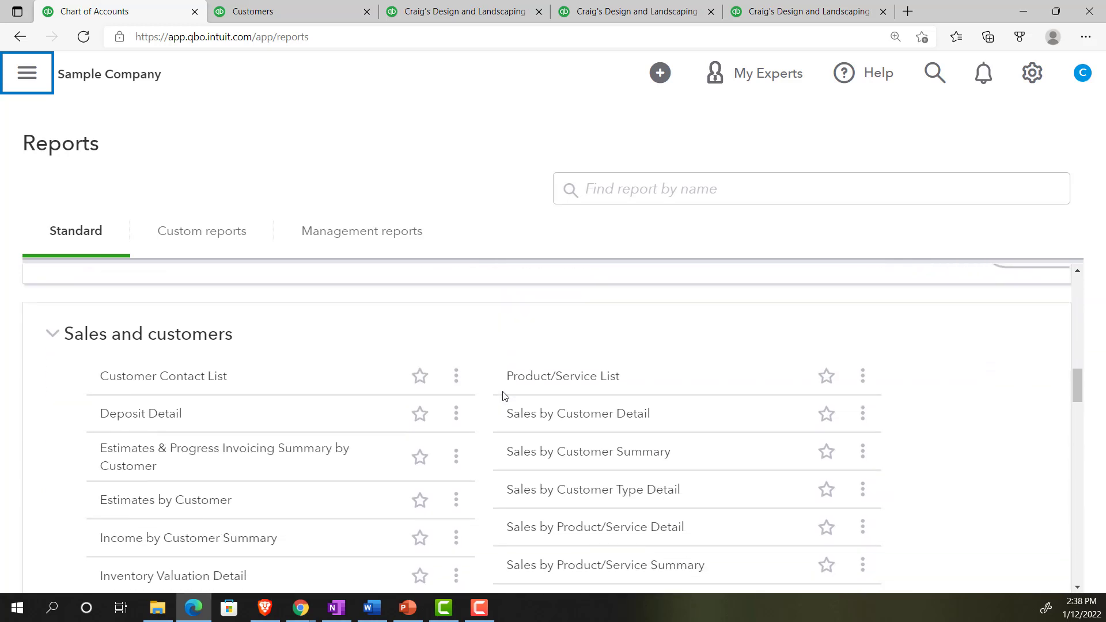
{"action": "scroll", "coordinate": [502, 396], "scroll_direction": "down", "scroll_amount": 1}
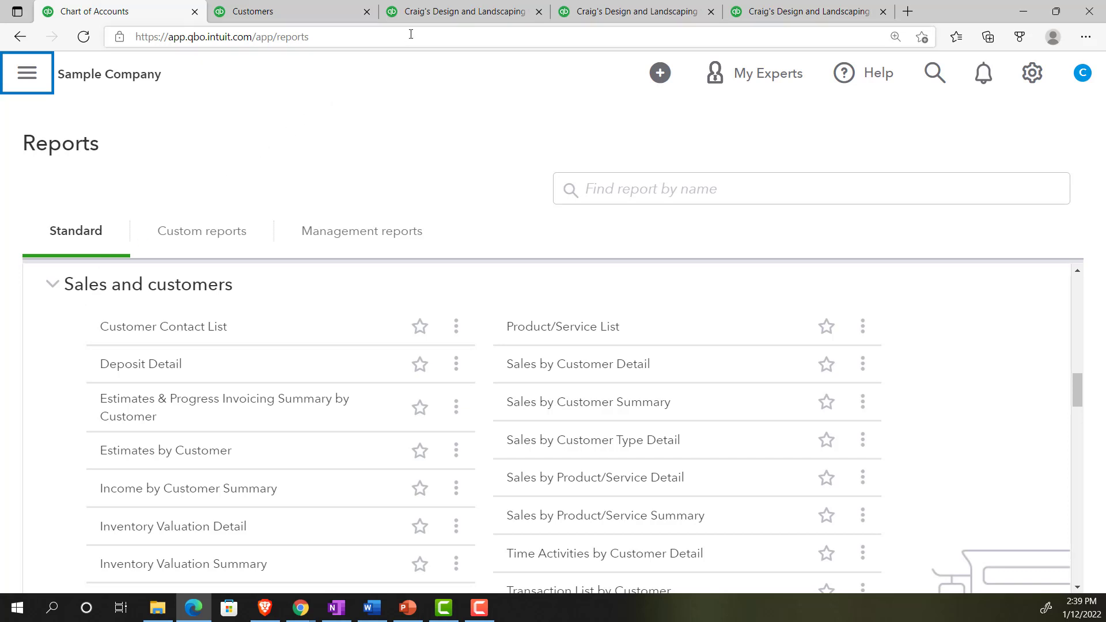
Step: View the Balance Sheet and the Profit and Loss income accounts, then return to the Sales and customers reports
{"action": "left_click", "coordinate": [425, 17]}
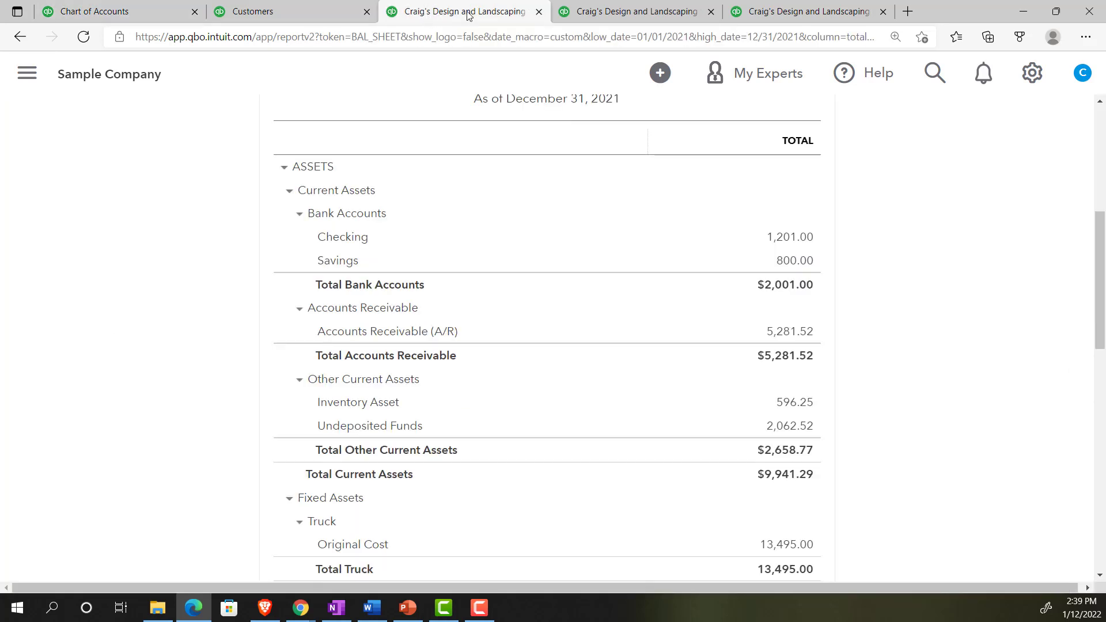
{"action": "left_click", "coordinate": [557, 16]}
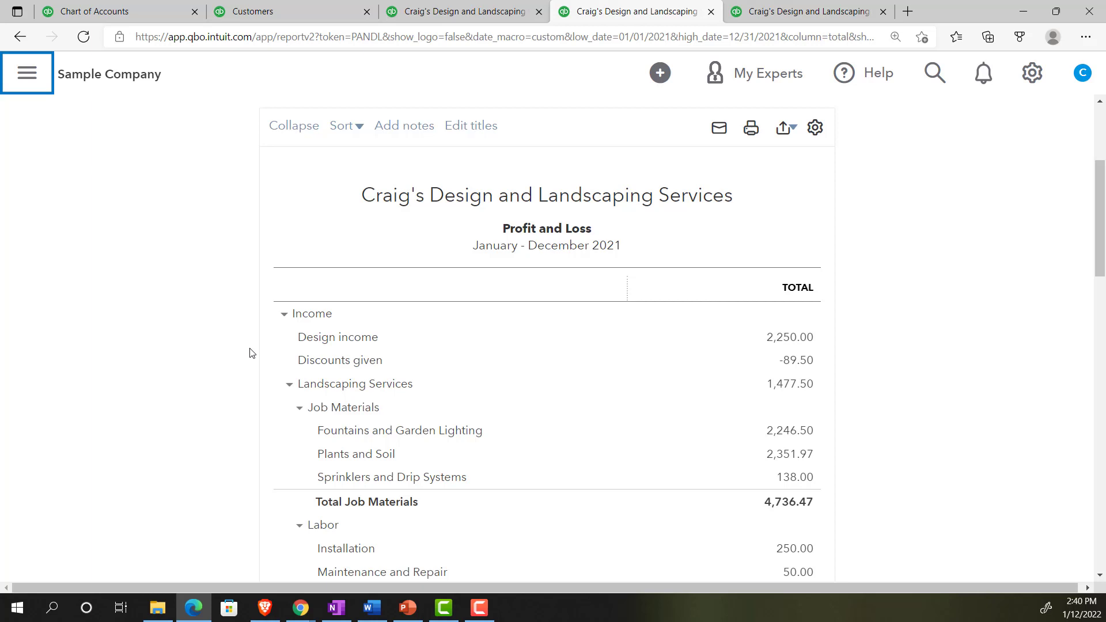
{"action": "left_click", "coordinate": [139, 12]}
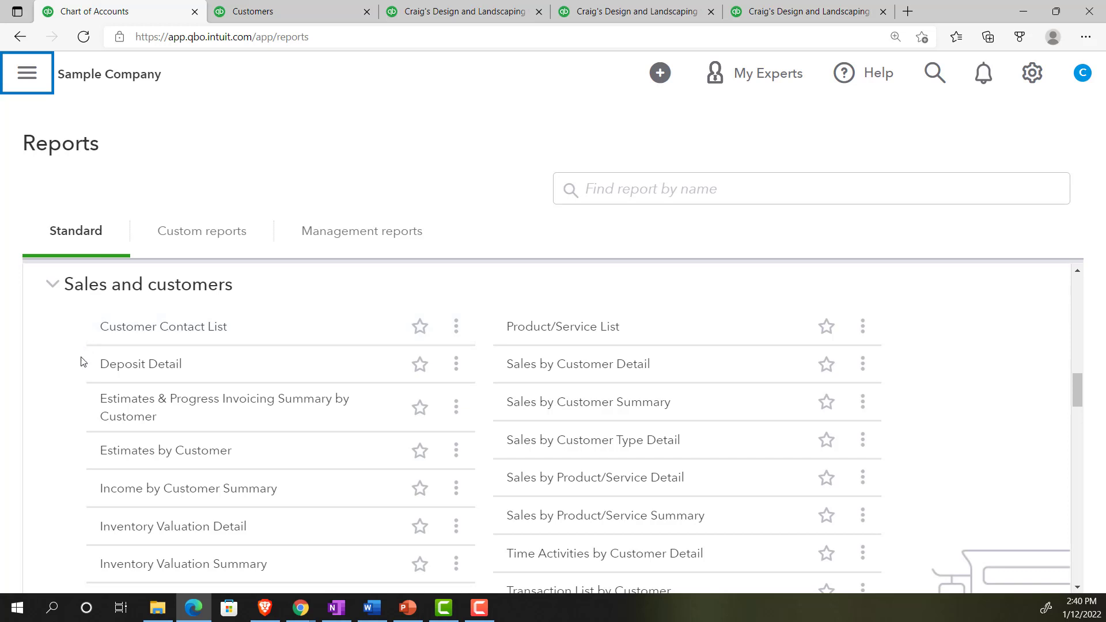
Step: Examine the Sales and customers reports, from Customer Contact List through Physical Inventory Worksheet and Transaction List by Customer
{"action": "scroll", "coordinate": [81, 361], "scroll_direction": "down", "scroll_amount": 1}
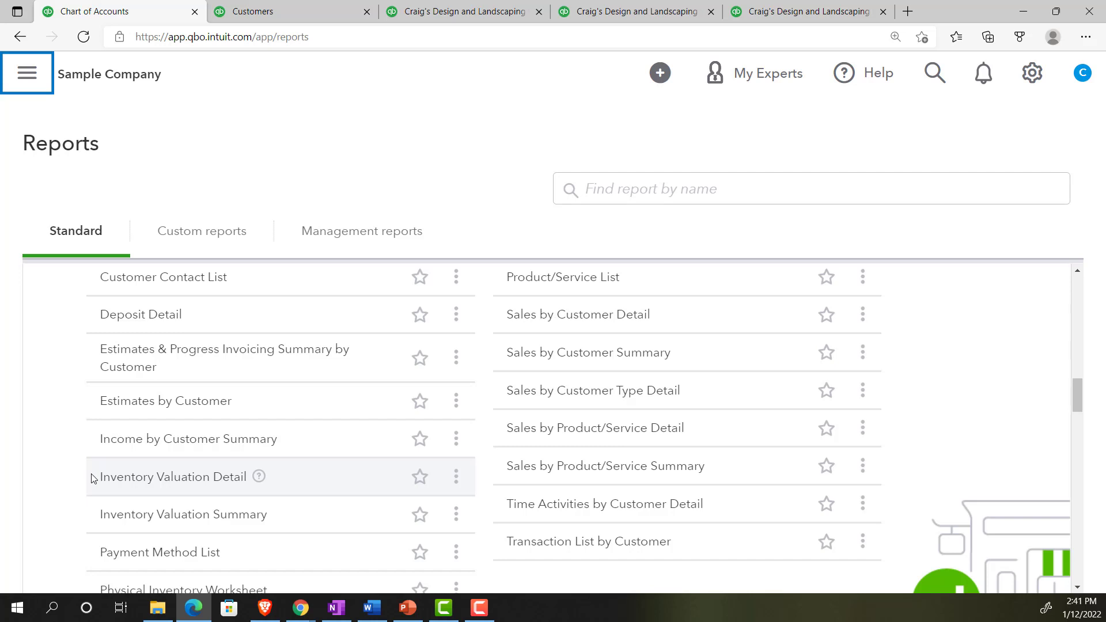
{"action": "scroll", "coordinate": [92, 479], "scroll_direction": "down", "scroll_amount": 1}
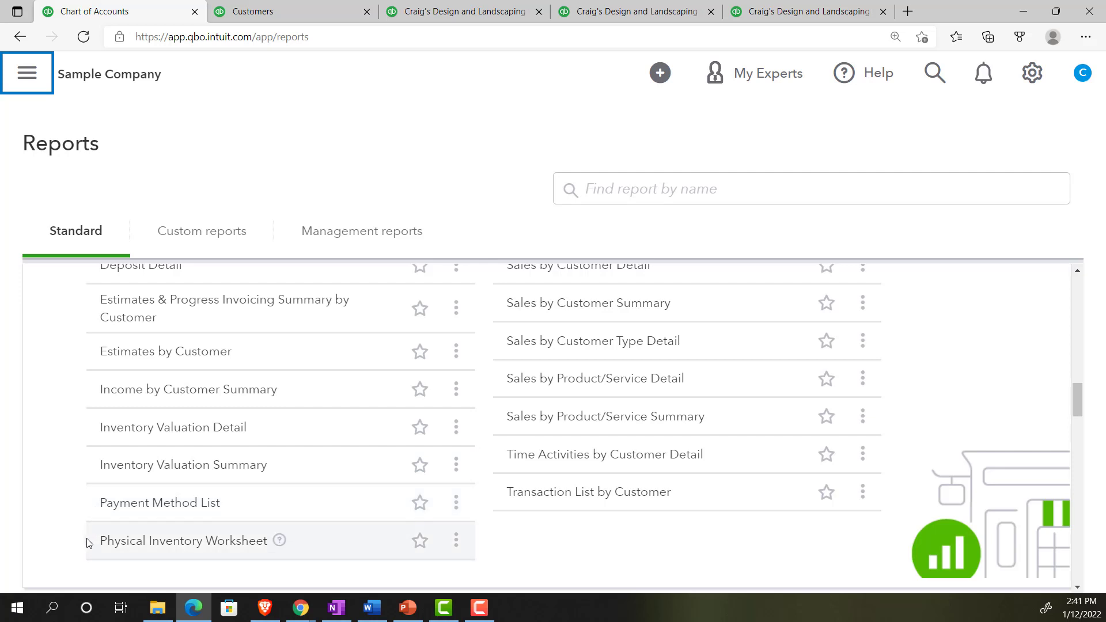
{"action": "scroll", "coordinate": [88, 542], "scroll_direction": "up", "scroll_amount": 1}
{"action": "scroll", "coordinate": [173, 526], "scroll_direction": "up", "scroll_amount": 1}
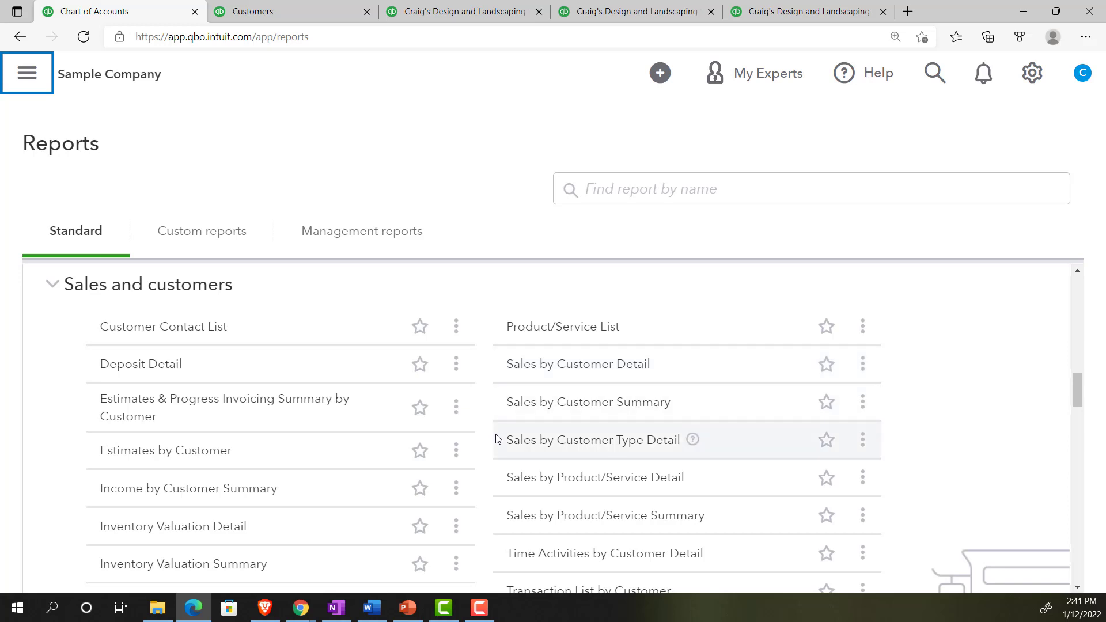
{"action": "scroll", "coordinate": [497, 439], "scroll_direction": "down", "scroll_amount": 1}
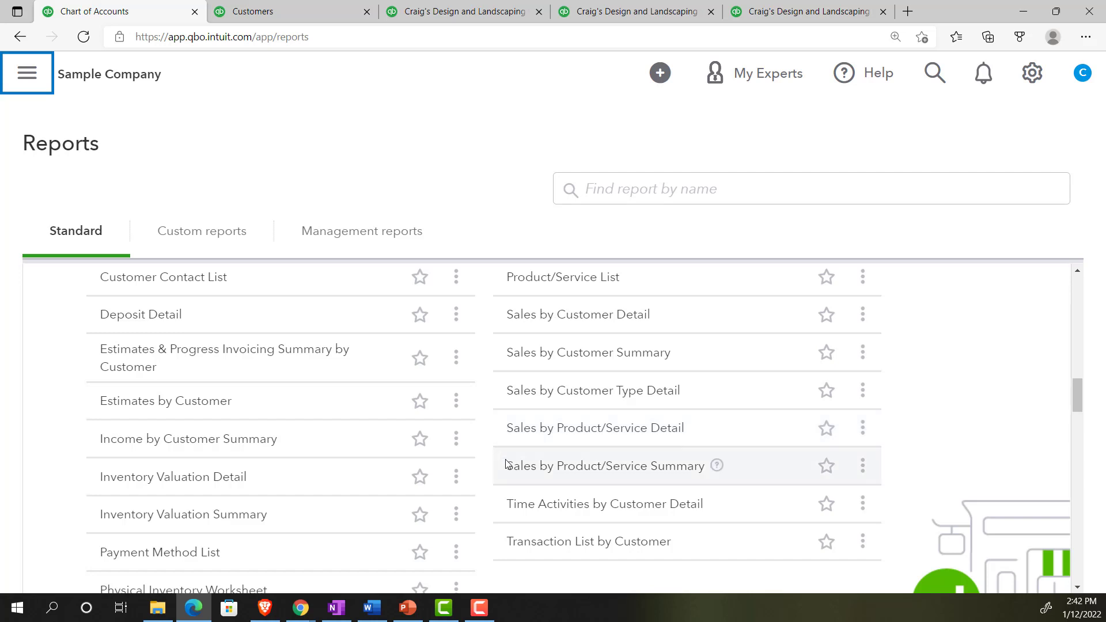
{"action": "scroll", "coordinate": [506, 464], "scroll_direction": "down", "scroll_amount": 1}
{"action": "scroll", "coordinate": [506, 462], "scroll_direction": "down", "scroll_amount": 1}
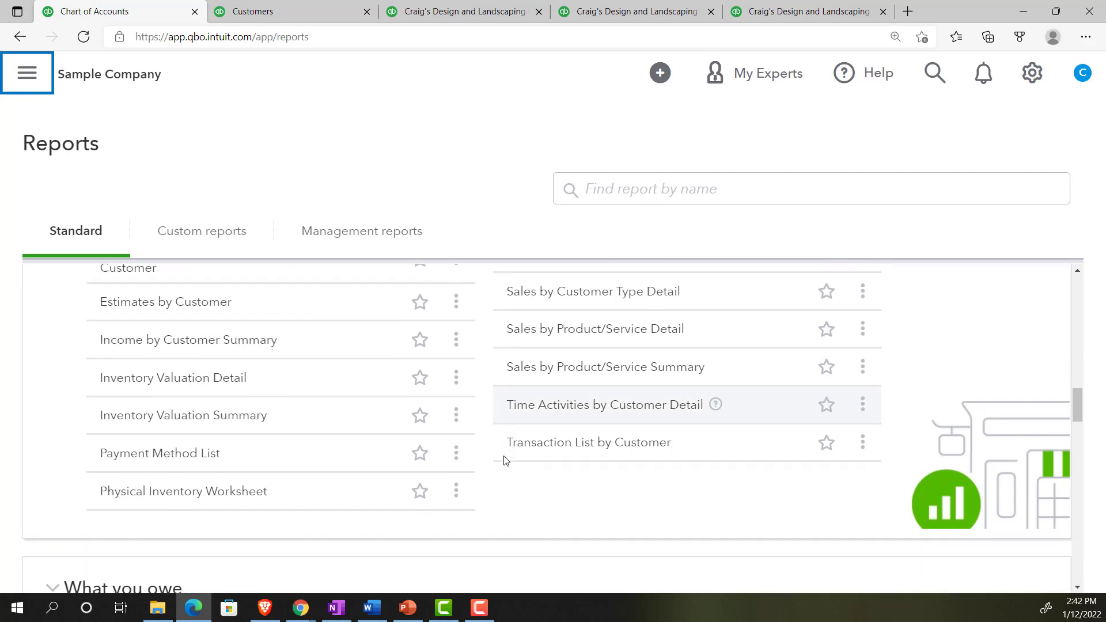
Step: Show the What you owe reports and compare them with the Accounts Payable section of the Balance Sheet
{"action": "scroll", "coordinate": [506, 461], "scroll_direction": "down", "scroll_amount": 5}
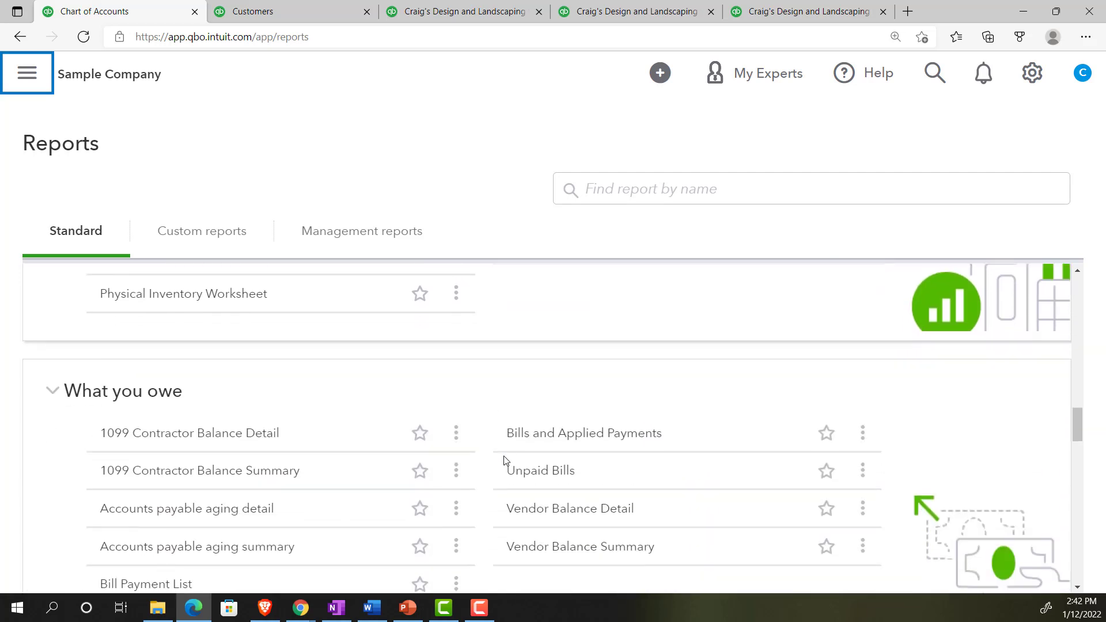
{"action": "scroll", "coordinate": [504, 459], "scroll_direction": "down", "scroll_amount": 1}
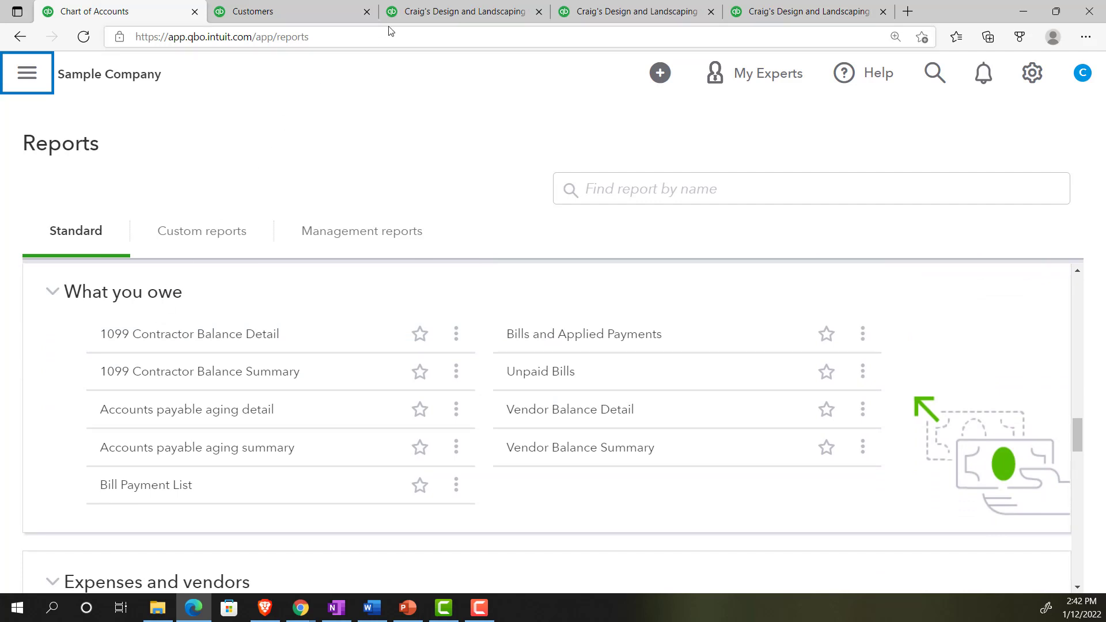
{"action": "left_click", "coordinate": [437, 12]}
{"action": "scroll", "coordinate": [373, 298], "scroll_direction": "down", "scroll_amount": 1}
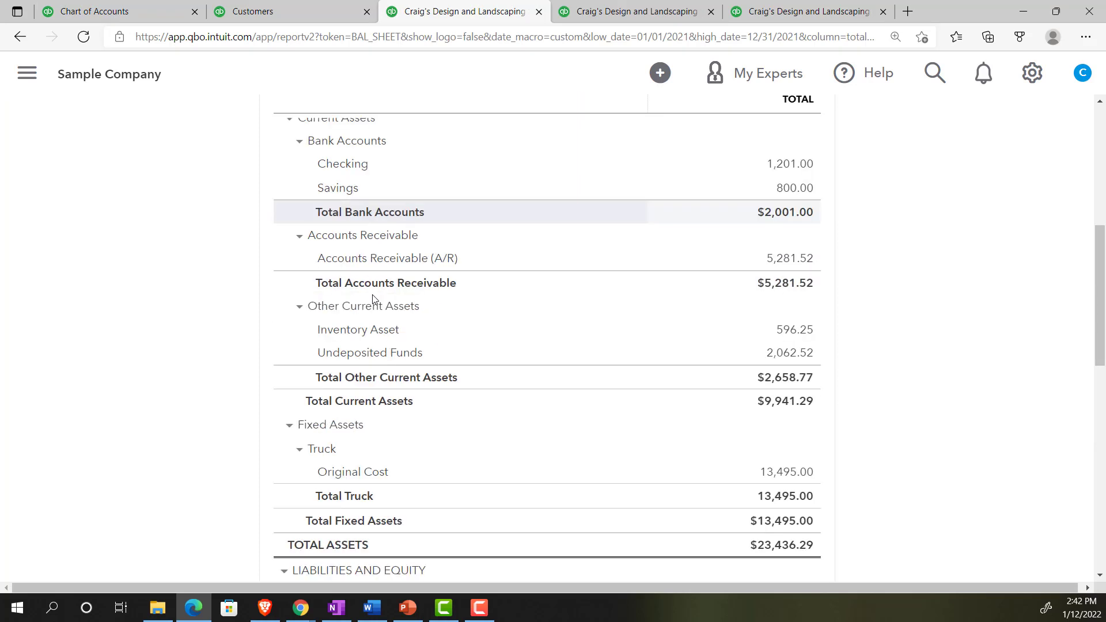
{"action": "scroll", "coordinate": [373, 298], "scroll_direction": "down", "scroll_amount": 5}
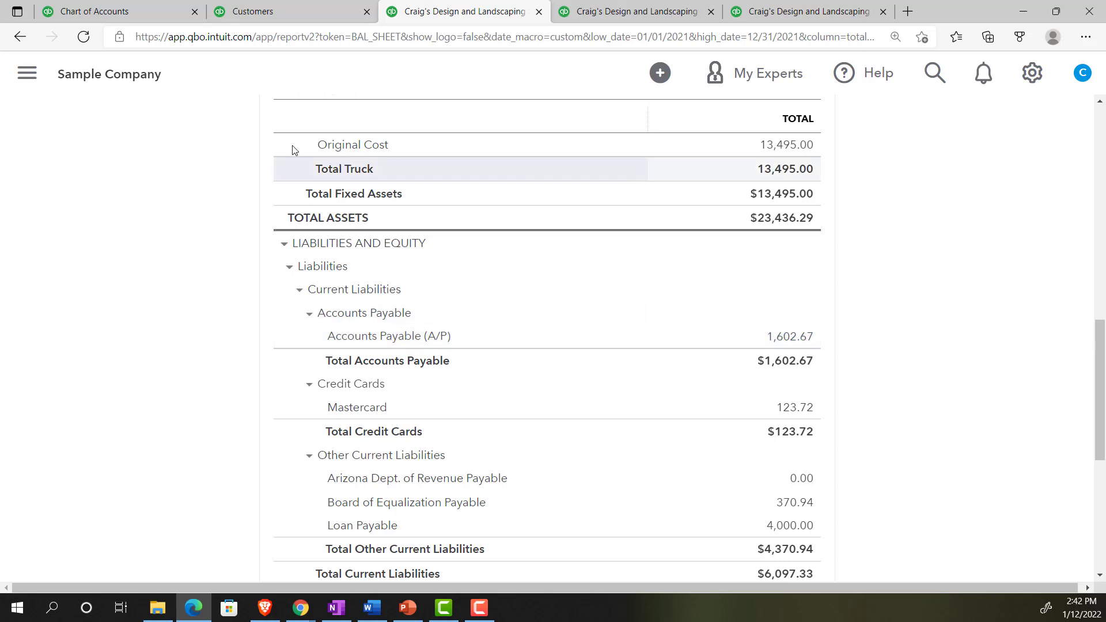
Step: Review the Expenses and vendors reports, compare them with the Expenses section of the Profit and Loss, and return to the Reports list
{"action": "left_click", "coordinate": [140, 11]}
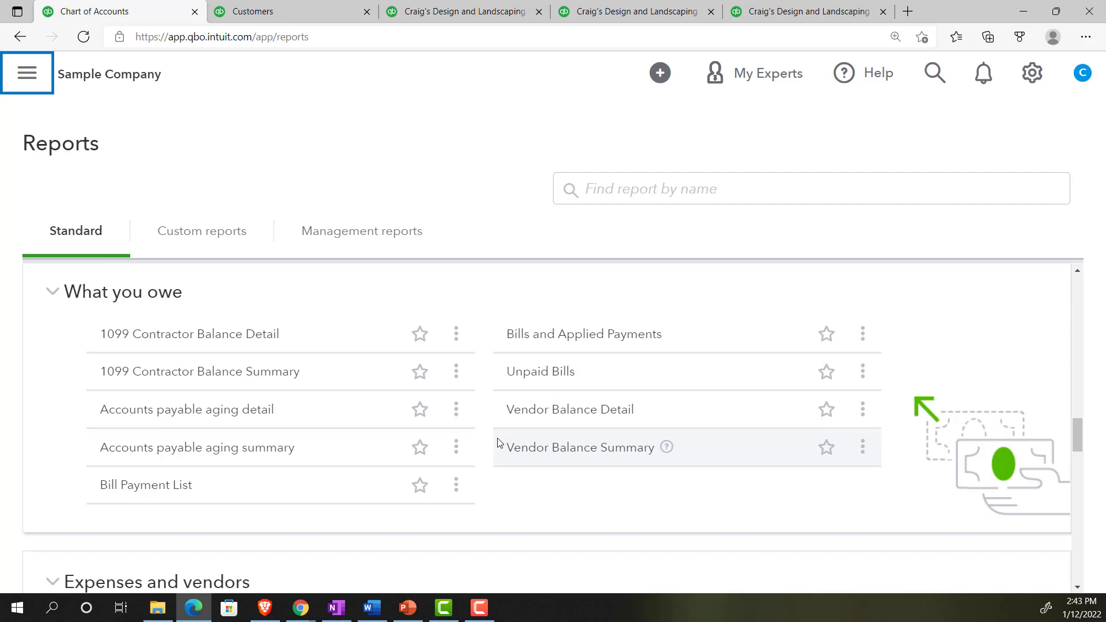
{"action": "scroll", "coordinate": [499, 442], "scroll_direction": "down", "scroll_amount": 4}
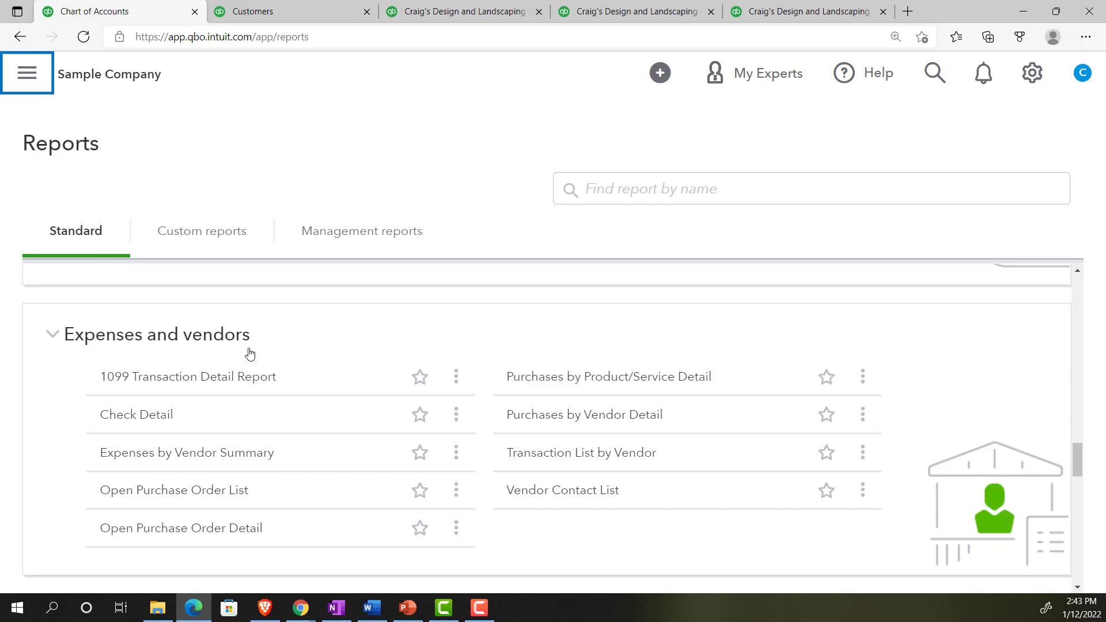
{"action": "left_click", "coordinate": [637, 11]}
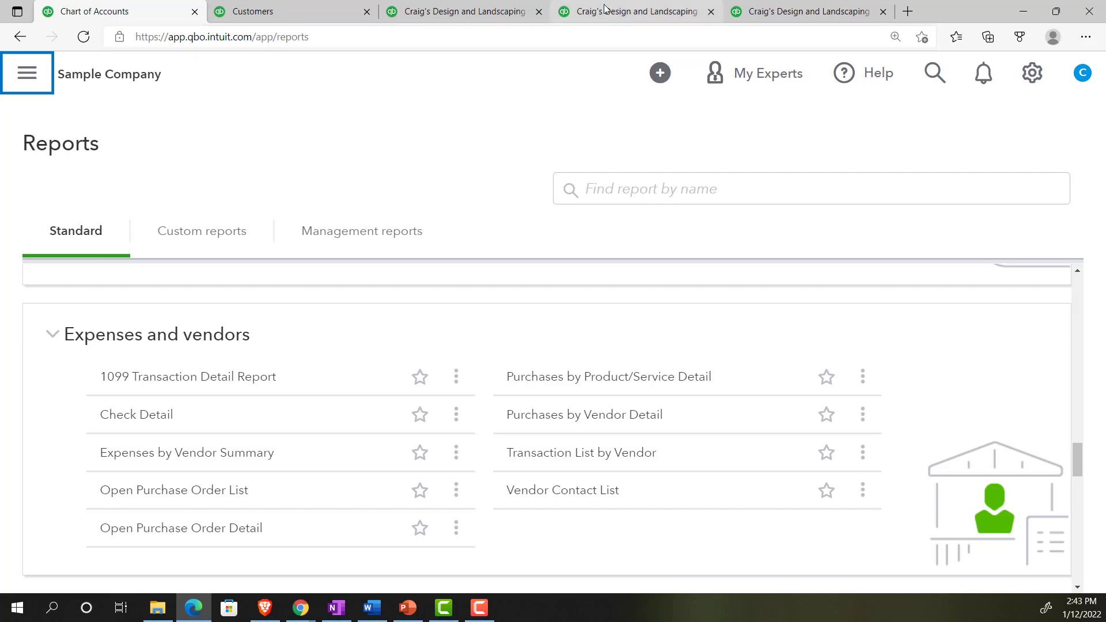
{"action": "scroll", "coordinate": [412, 278], "scroll_direction": "down", "scroll_amount": 10}
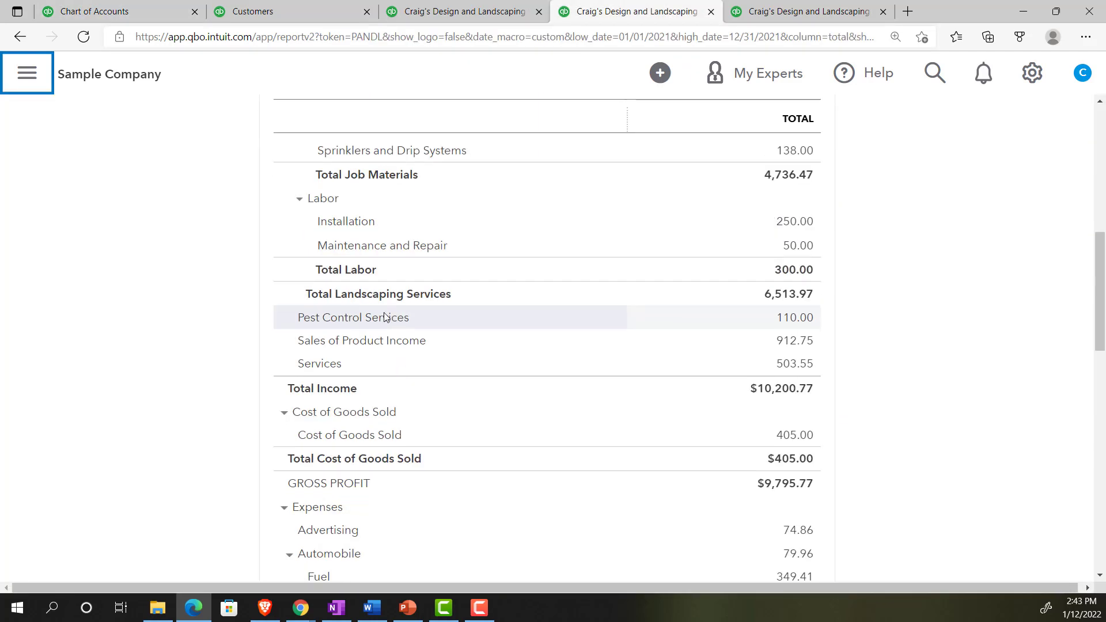
{"action": "scroll", "coordinate": [385, 312], "scroll_direction": "down", "scroll_amount": 2}
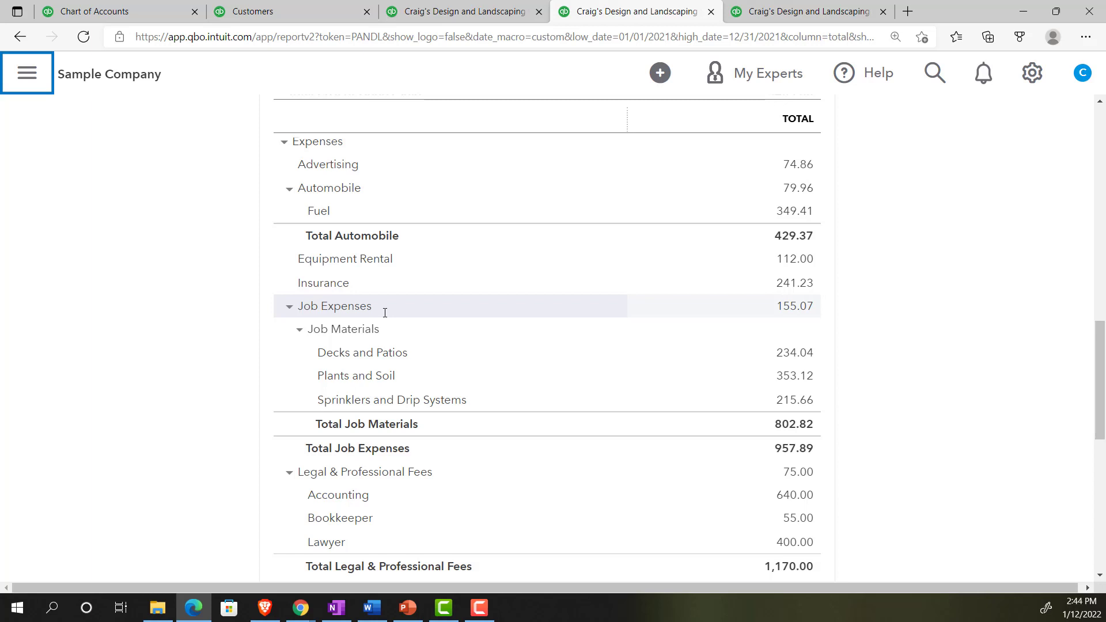
{"action": "scroll", "coordinate": [385, 312], "scroll_direction": "down", "scroll_amount": 2}
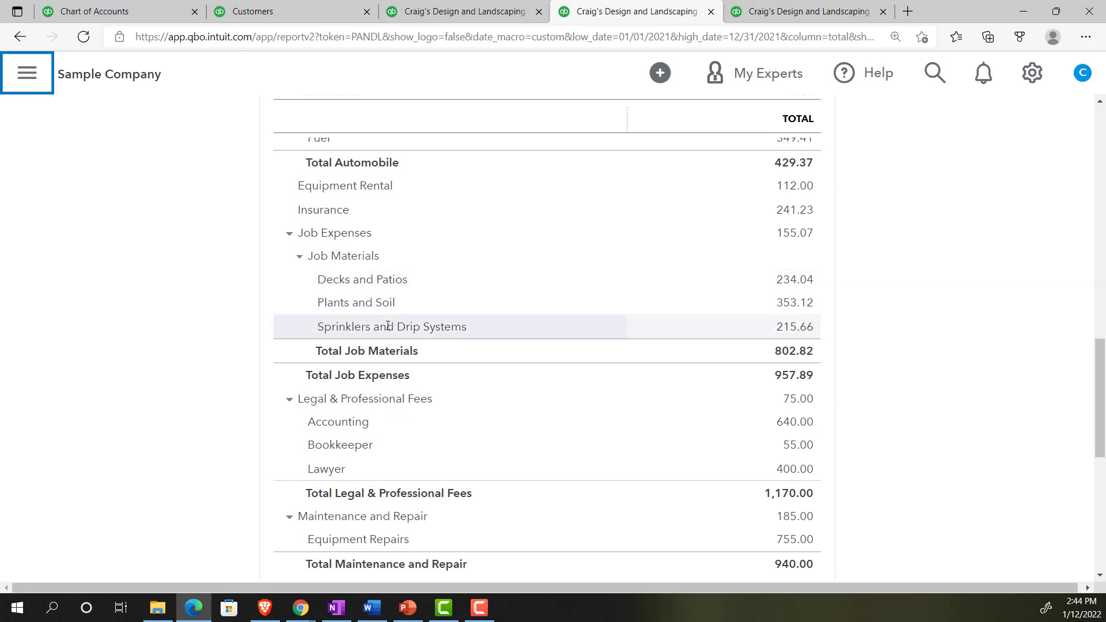
{"action": "scroll", "coordinate": [388, 325], "scroll_direction": "down", "scroll_amount": 5}
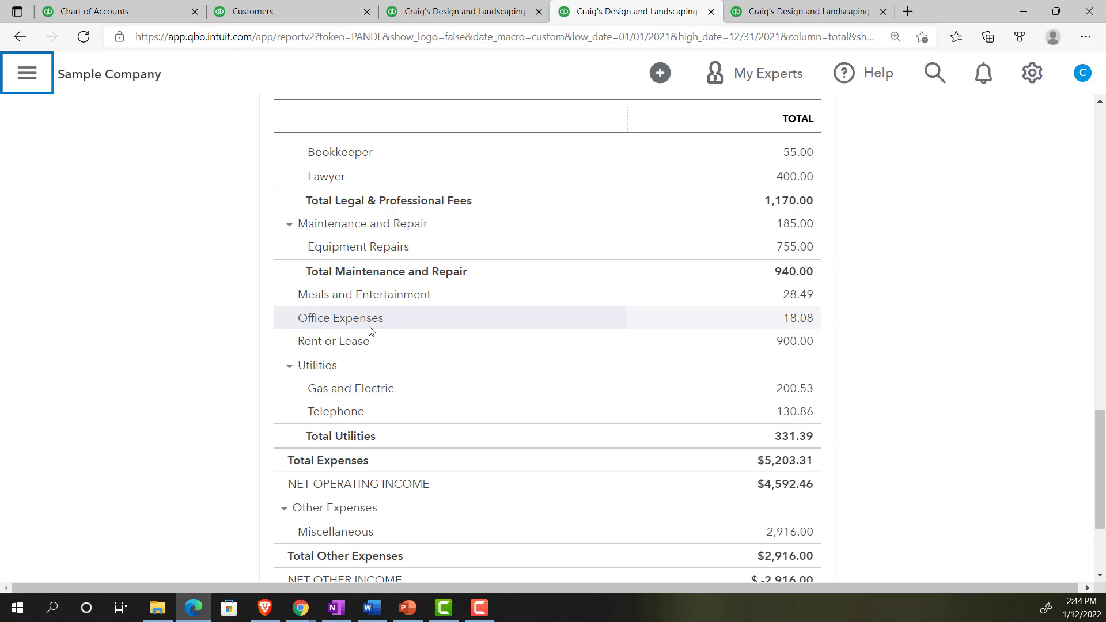
{"action": "left_click", "coordinate": [147, 12]}
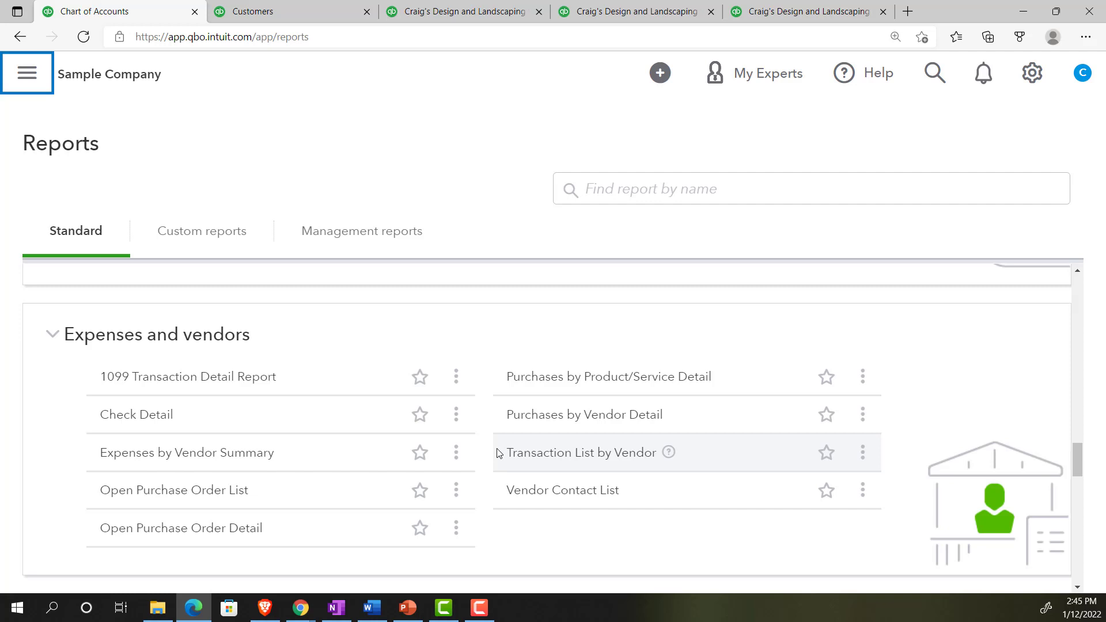
Step: Show the Sales tax reports, compare them with Other Current Liabilities on the Balance Sheet, and return to the Reports list
{"action": "scroll", "coordinate": [499, 454], "scroll_direction": "down", "scroll_amount": 1}
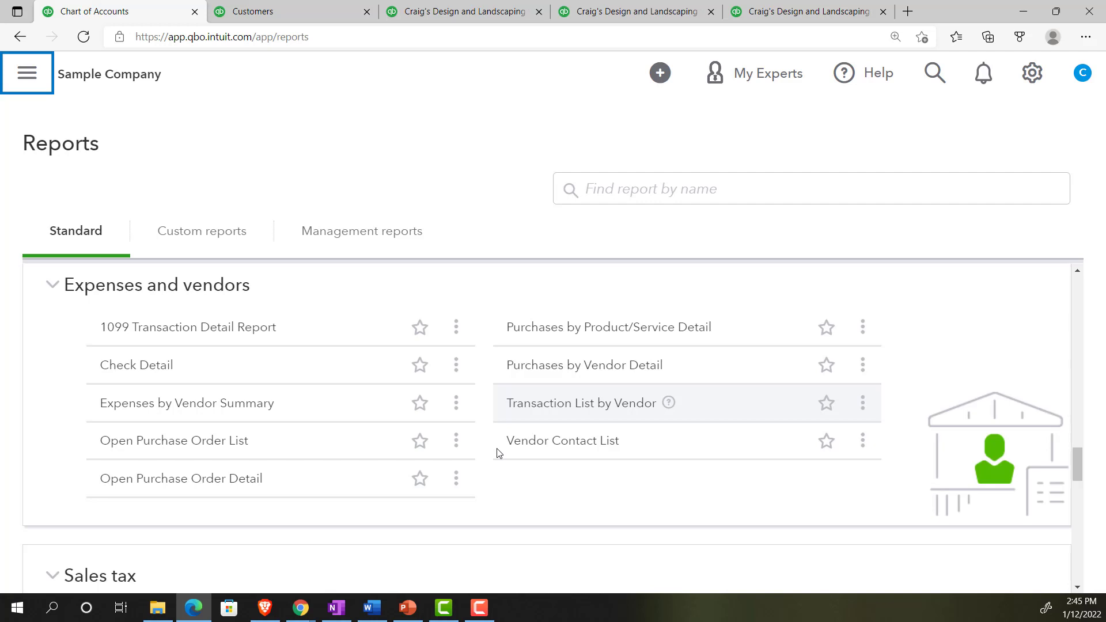
{"action": "scroll", "coordinate": [494, 456], "scroll_direction": "down", "scroll_amount": 5}
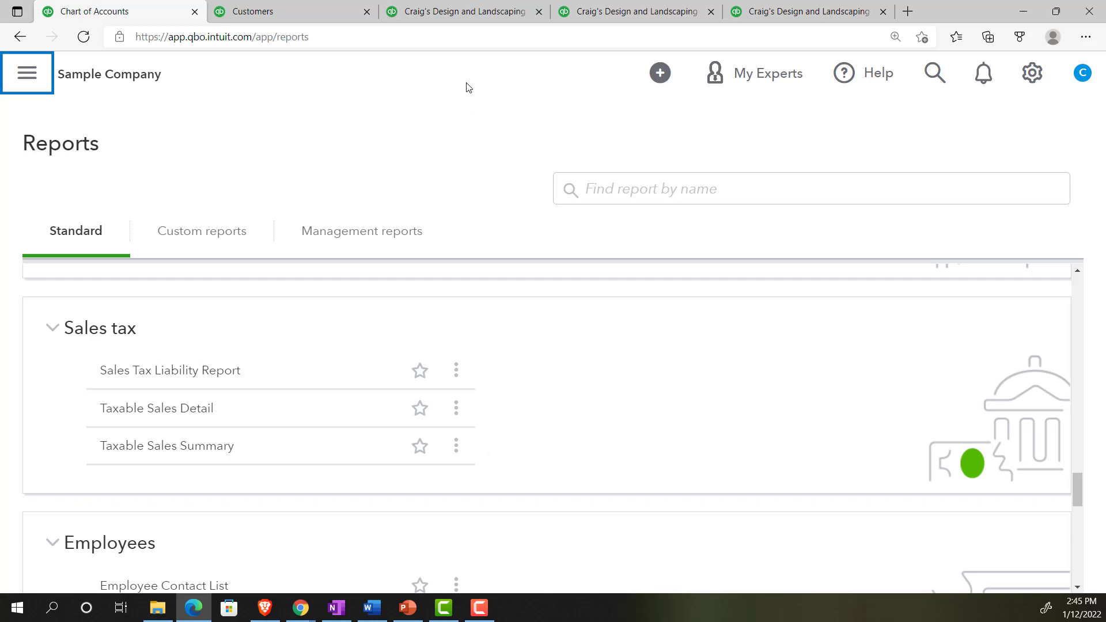
{"action": "left_click", "coordinate": [440, 10]}
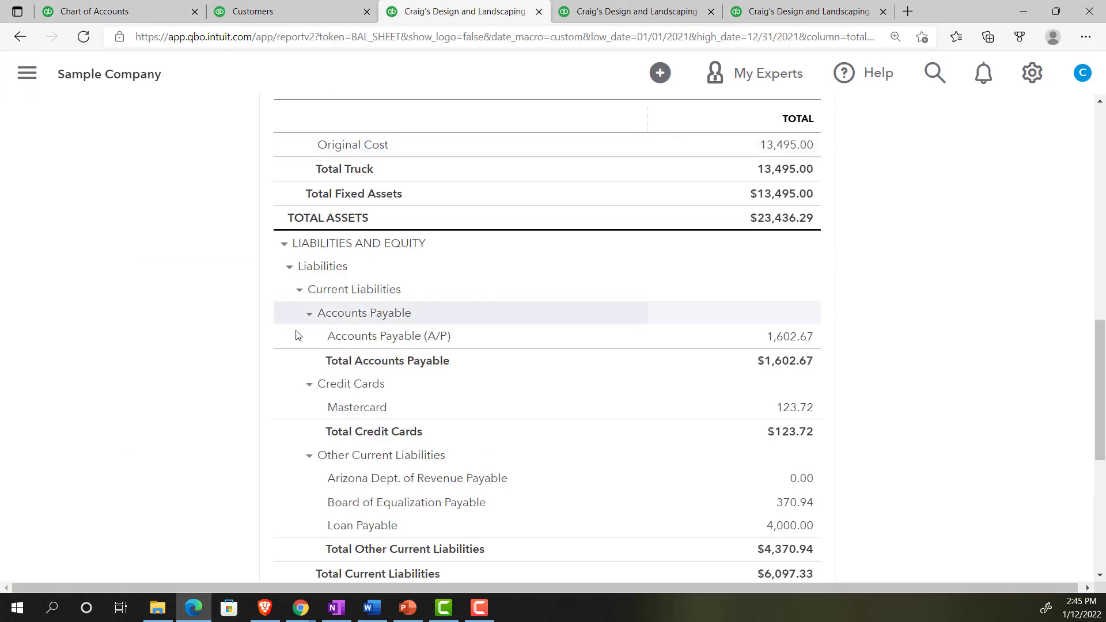
{"action": "scroll", "coordinate": [290, 344], "scroll_direction": "down", "scroll_amount": 1}
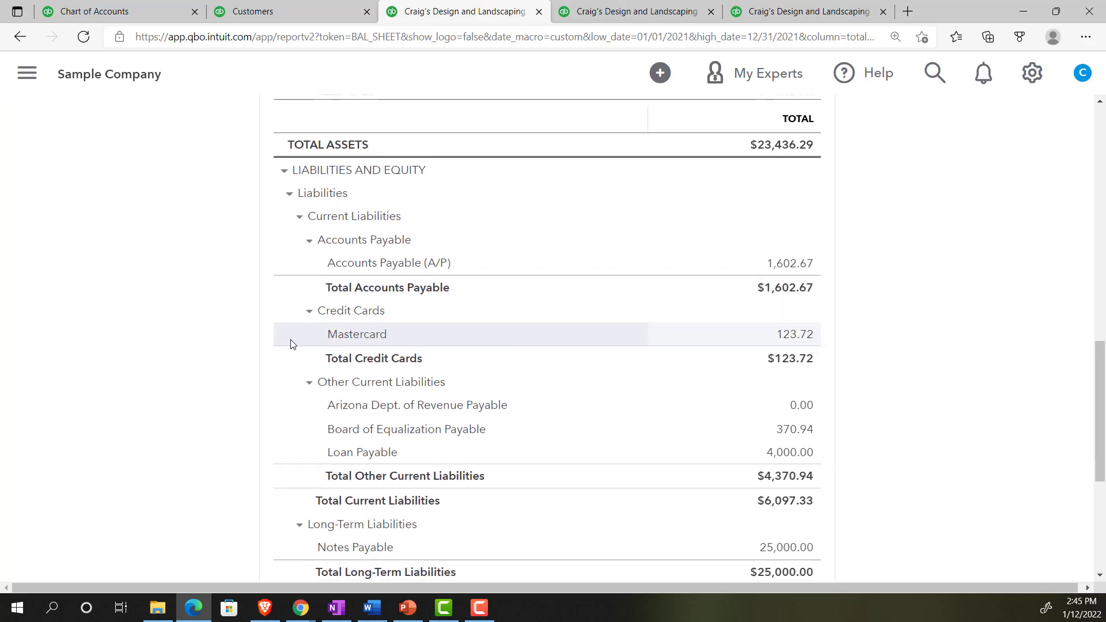
{"action": "scroll", "coordinate": [291, 344], "scroll_direction": "down", "scroll_amount": 1}
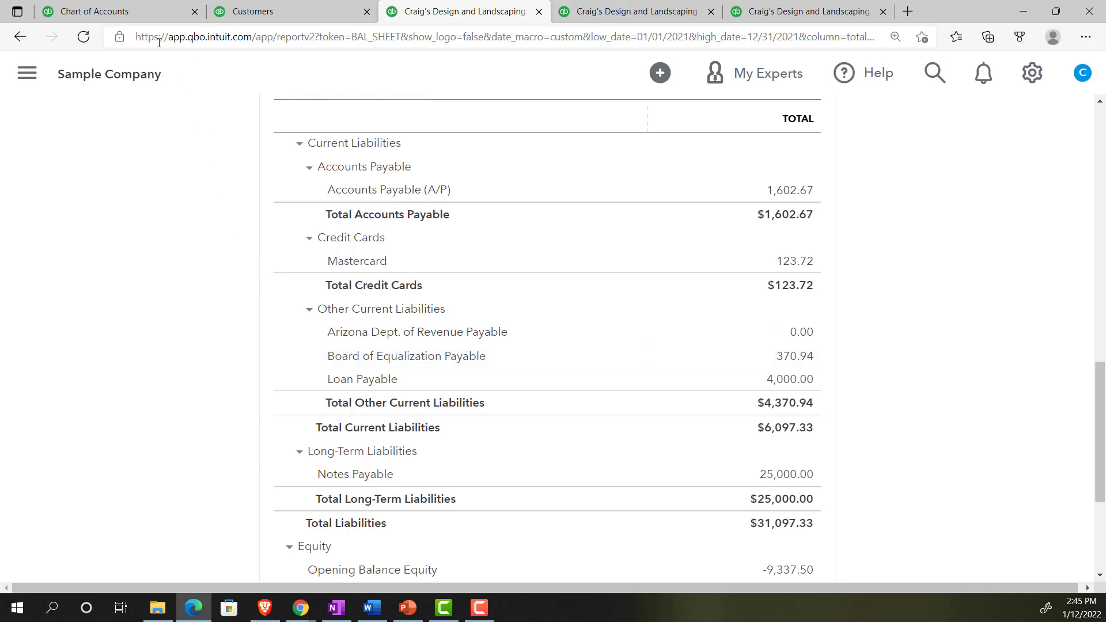
{"action": "left_click", "coordinate": [140, 17]}
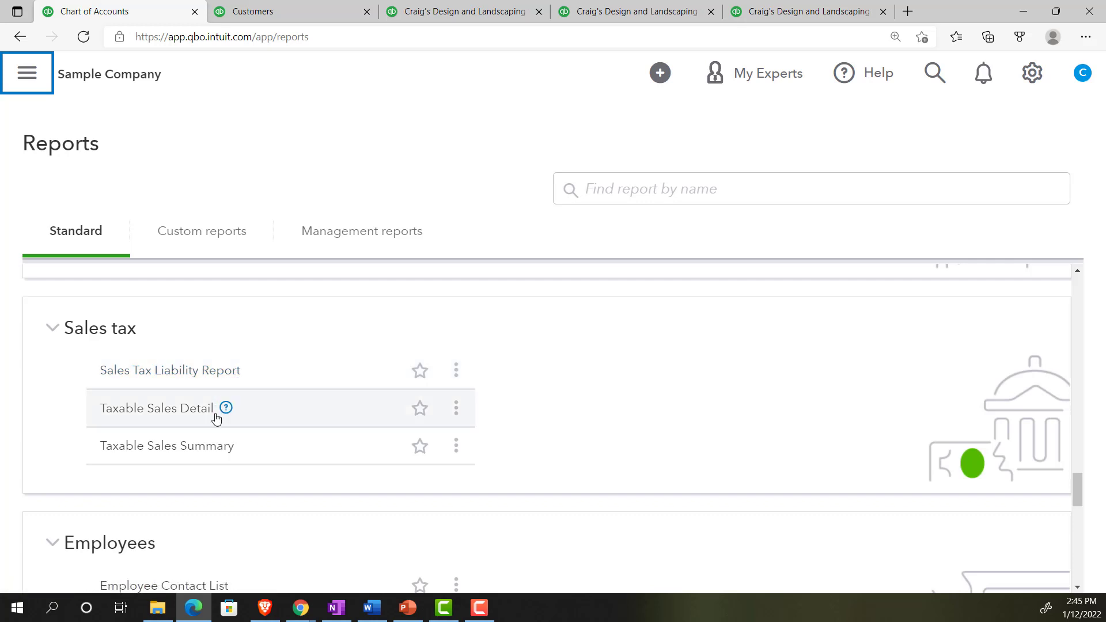
Step: Show the Employees reports, check the Balance Sheet liabilities and Profit and Loss expenses, and return to the Reports list
{"action": "scroll", "coordinate": [223, 448], "scroll_direction": "down", "scroll_amount": 1}
{"action": "scroll", "coordinate": [223, 448], "scroll_direction": "down", "scroll_amount": 3}
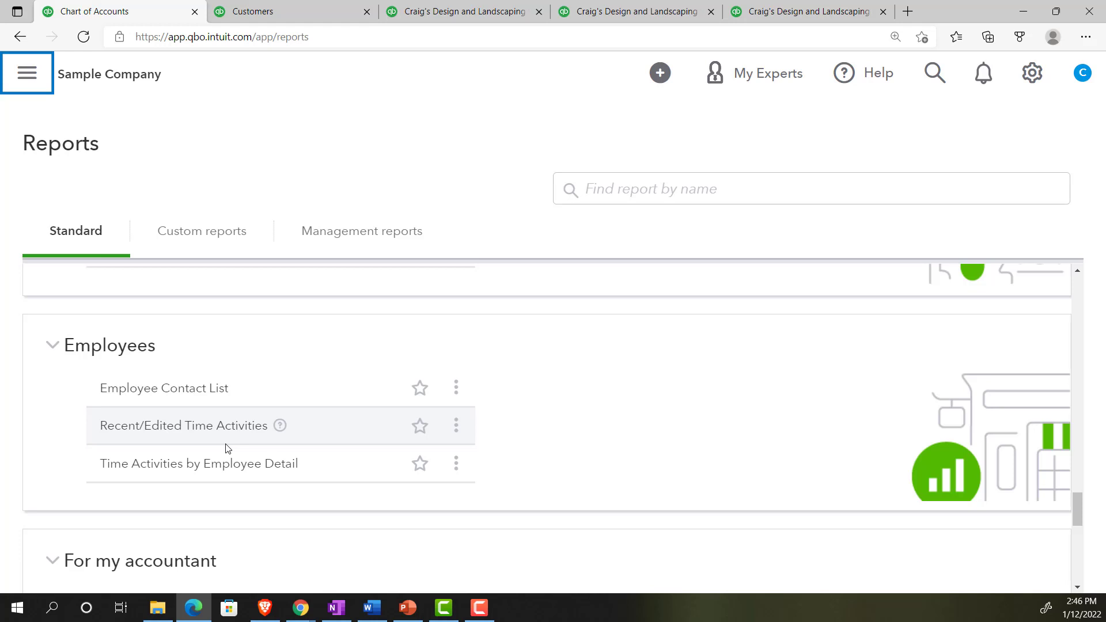
{"action": "left_click", "coordinate": [423, 13]}
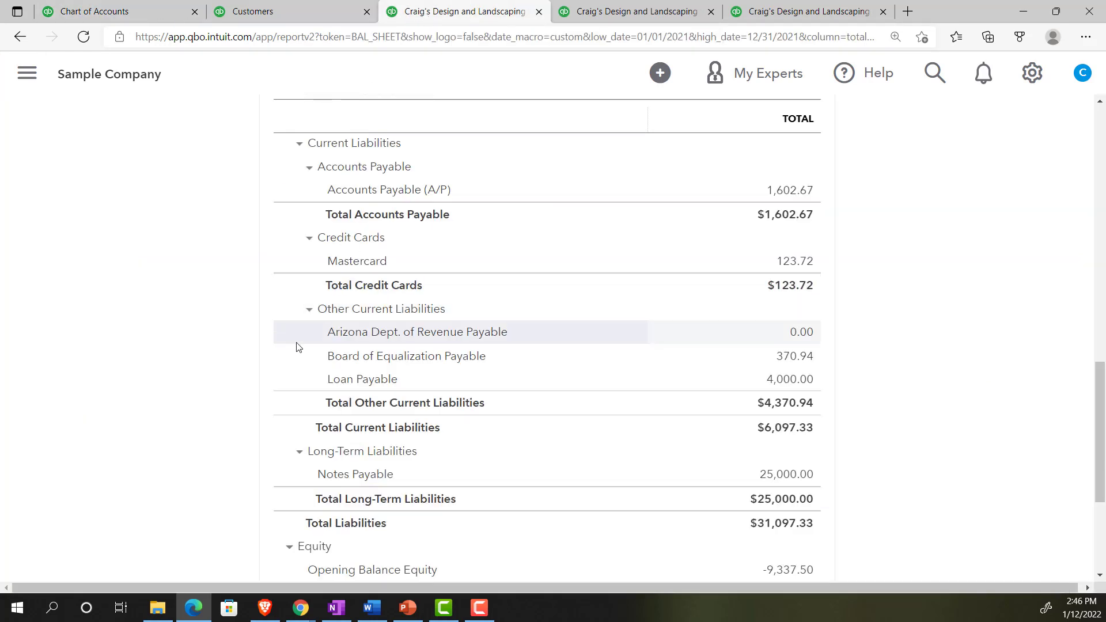
{"action": "scroll", "coordinate": [298, 346], "scroll_direction": "up", "scroll_amount": 1}
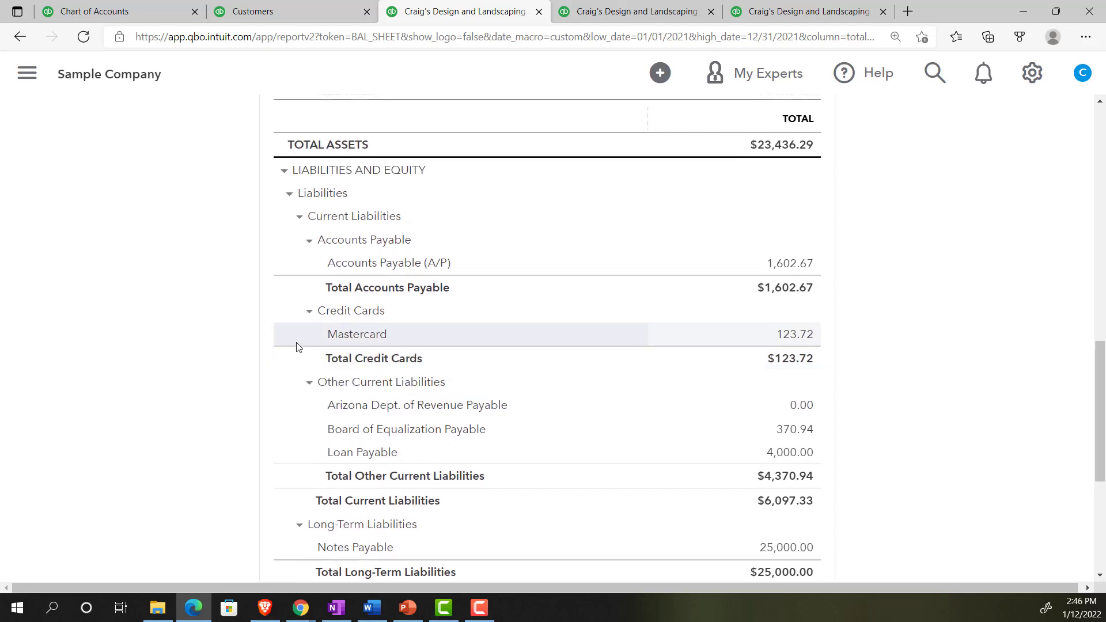
{"action": "left_click", "coordinate": [599, 13]}
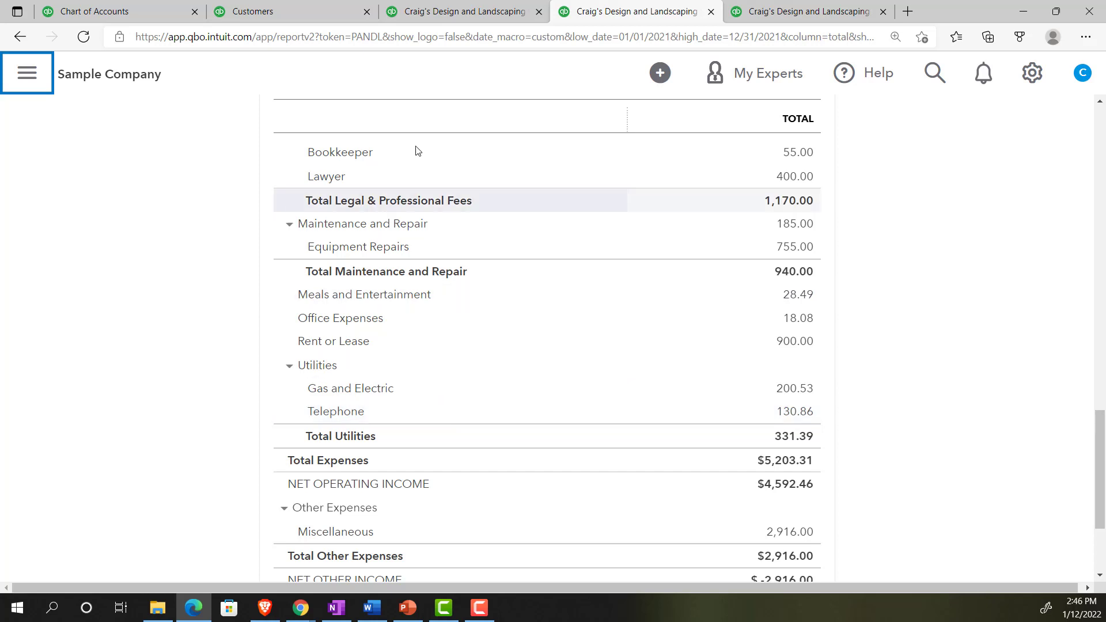
{"action": "left_click", "coordinate": [136, 7]}
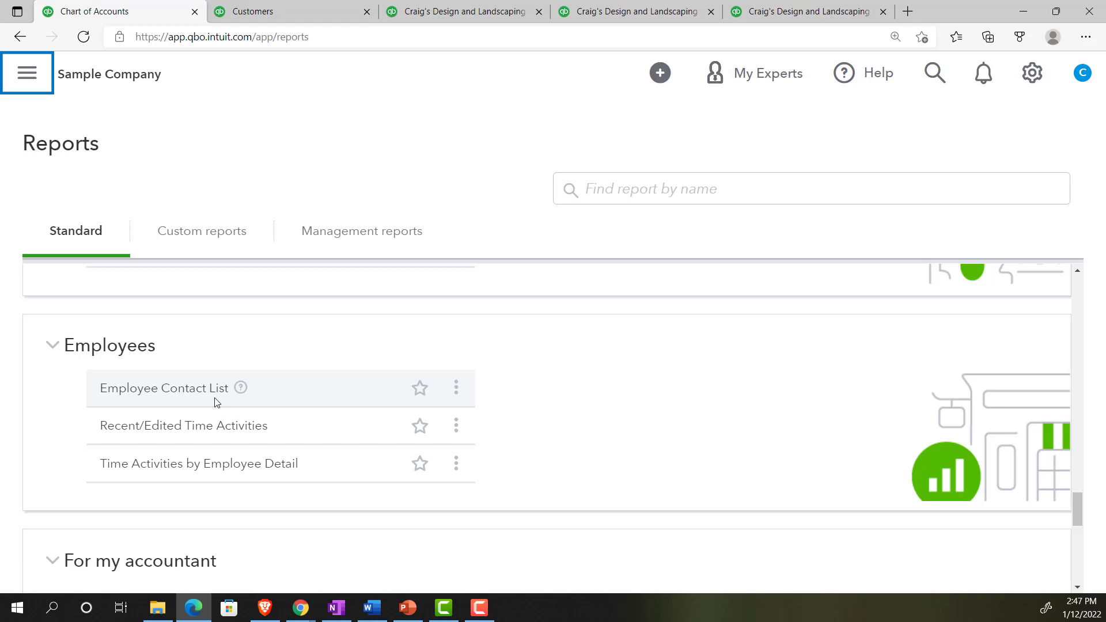
Step: Show the For my accountant reports, from Account List through the Balance Sheet and Profit and Loss comparisons
{"action": "scroll", "coordinate": [216, 402], "scroll_direction": "down", "scroll_amount": 4}
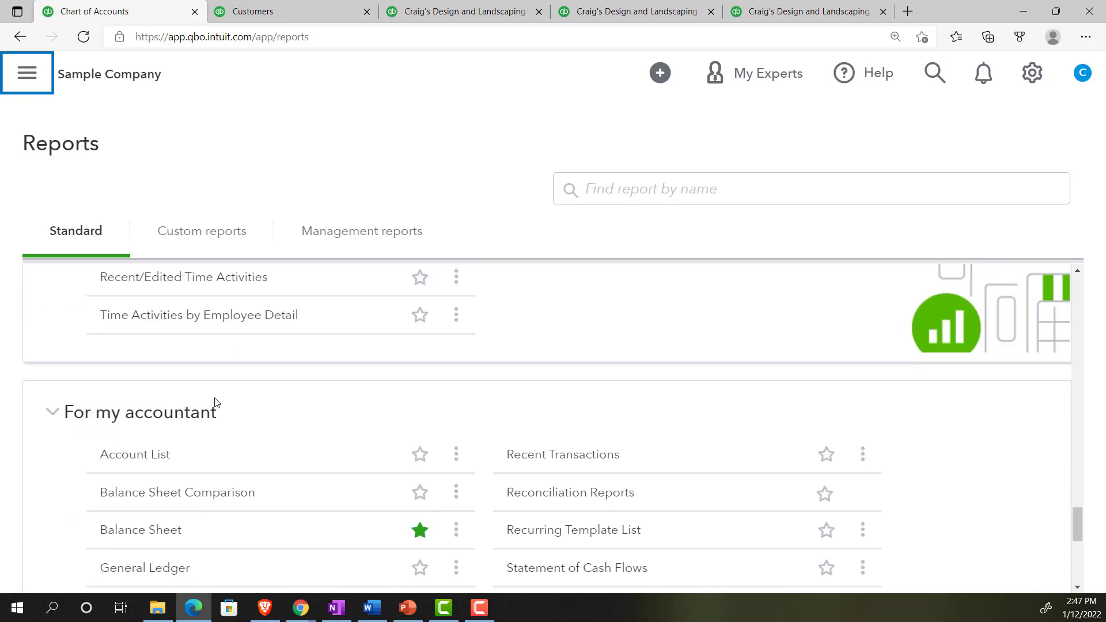
{"action": "scroll", "coordinate": [216, 402], "scroll_direction": "down", "scroll_amount": 1}
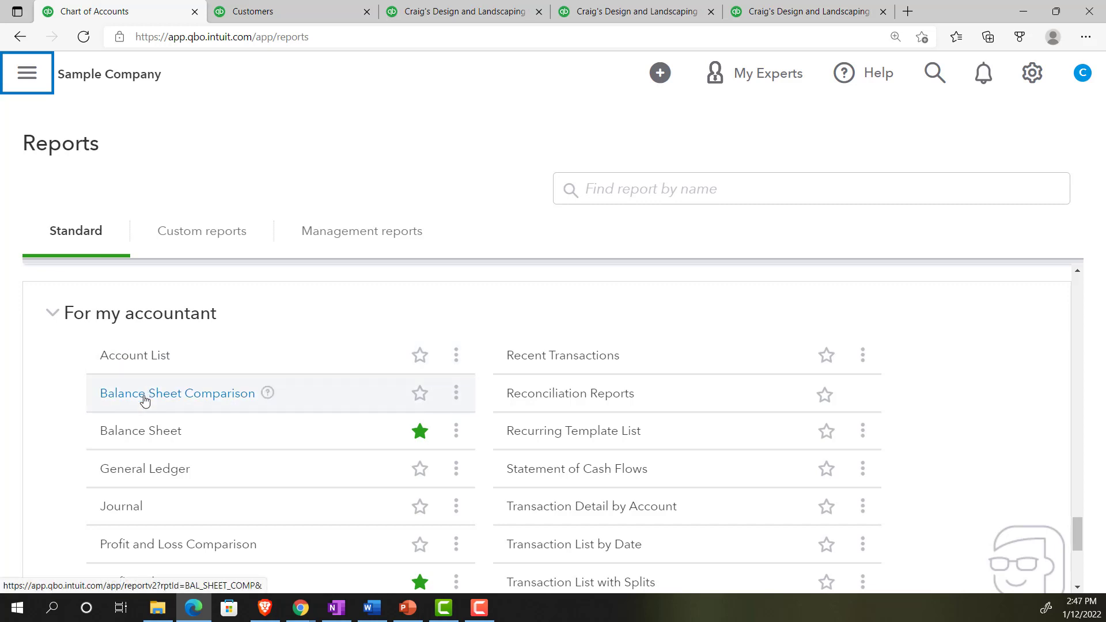
{"action": "scroll", "coordinate": [144, 400], "scroll_direction": "down", "scroll_amount": 1}
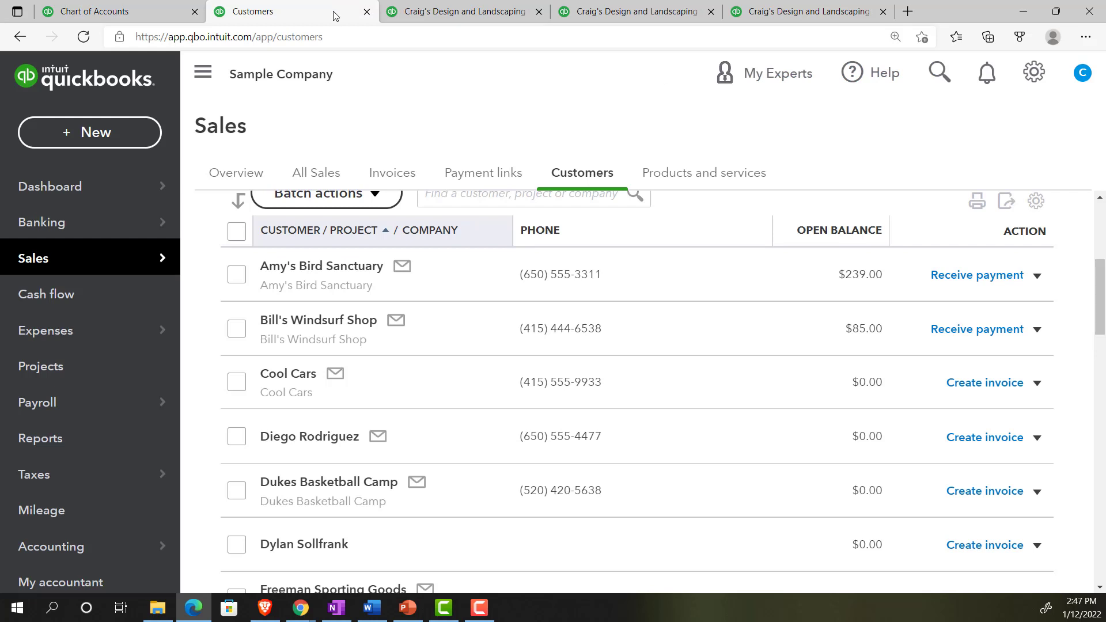
Step: Open the Transaction Report behind the Balance Sheet's Accounts Payable (A/P) amount, review it, and go back to the Balance Sheet
{"action": "left_click", "coordinate": [441, 11]}
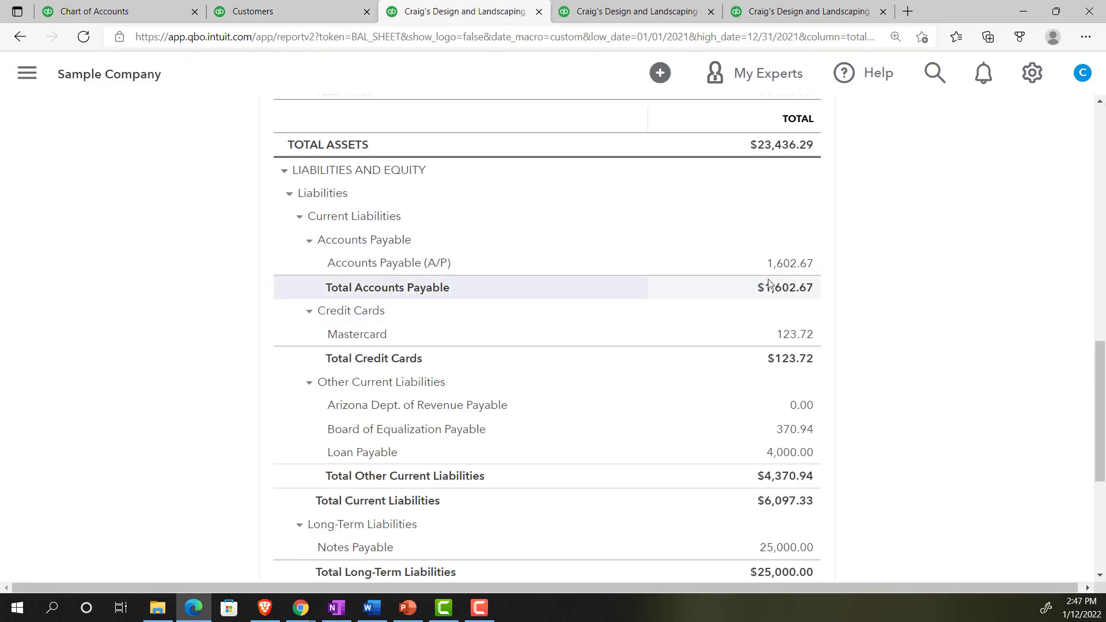
{"action": "left_click", "coordinate": [784, 266]}
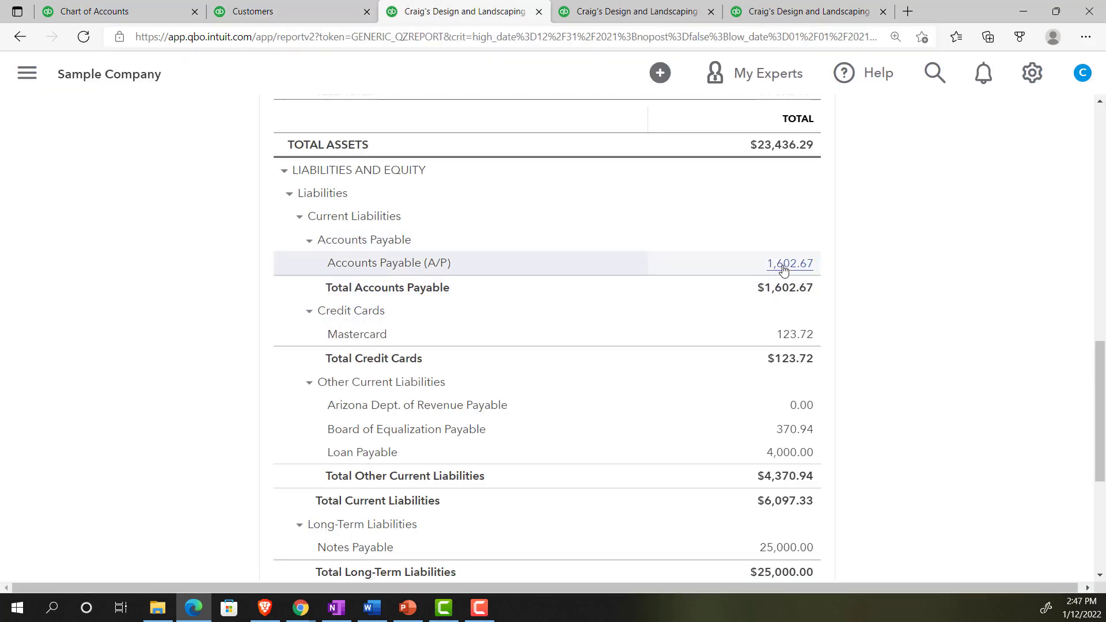
{"action": "scroll", "coordinate": [783, 270], "scroll_direction": "down", "scroll_amount": 3}
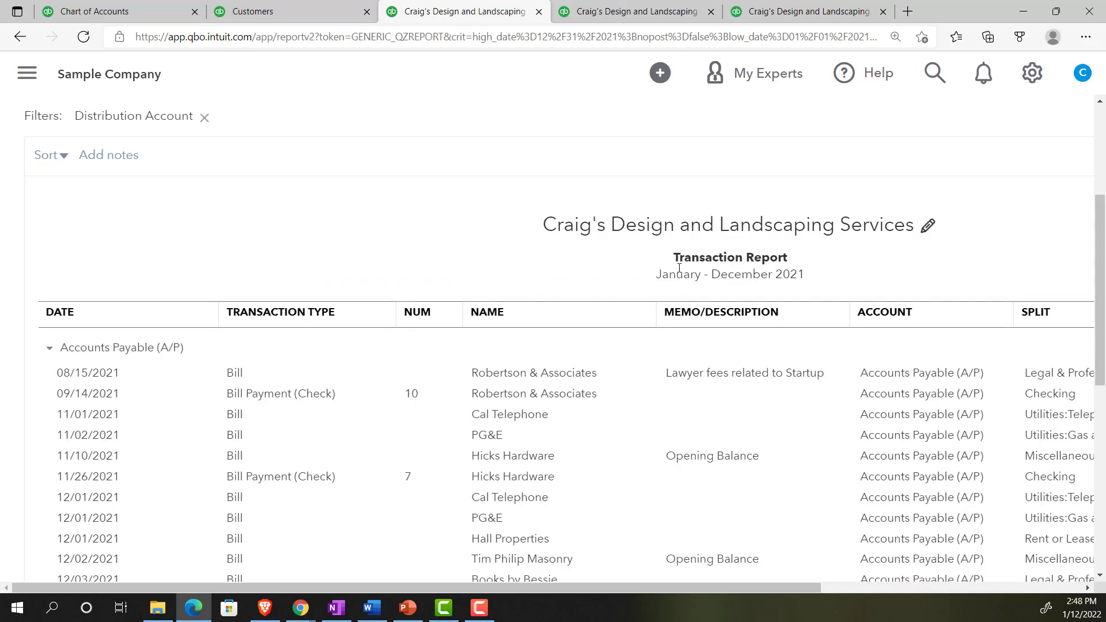
{"action": "scroll", "coordinate": [249, 288], "scroll_direction": "up", "scroll_amount": 4}
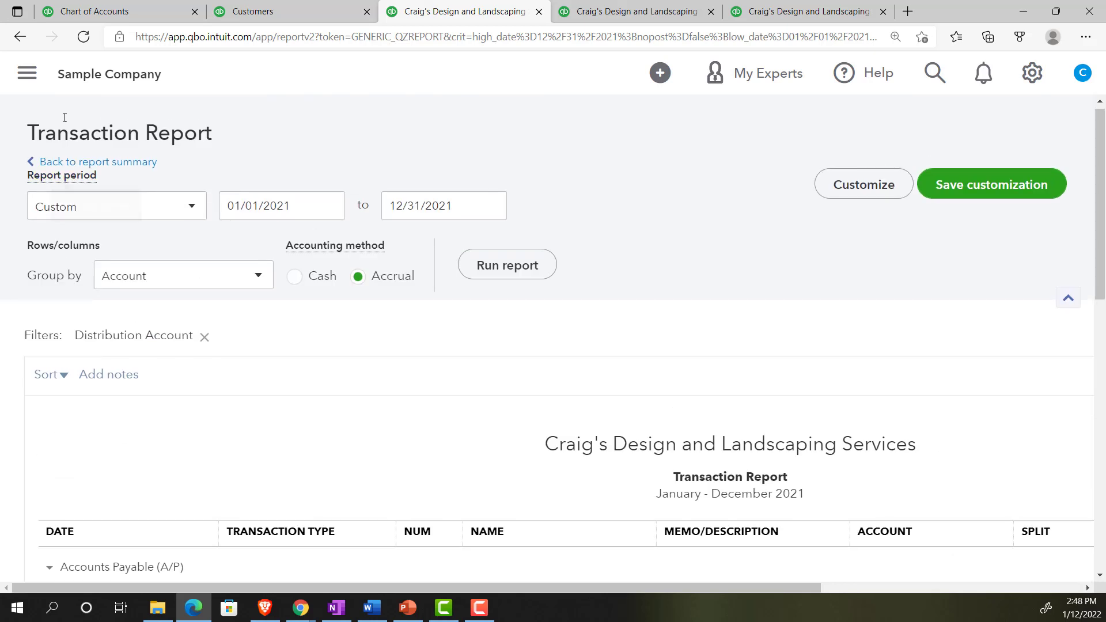
{"action": "left_click", "coordinate": [25, 41]}
{"action": "left_click", "coordinate": [25, 41]}
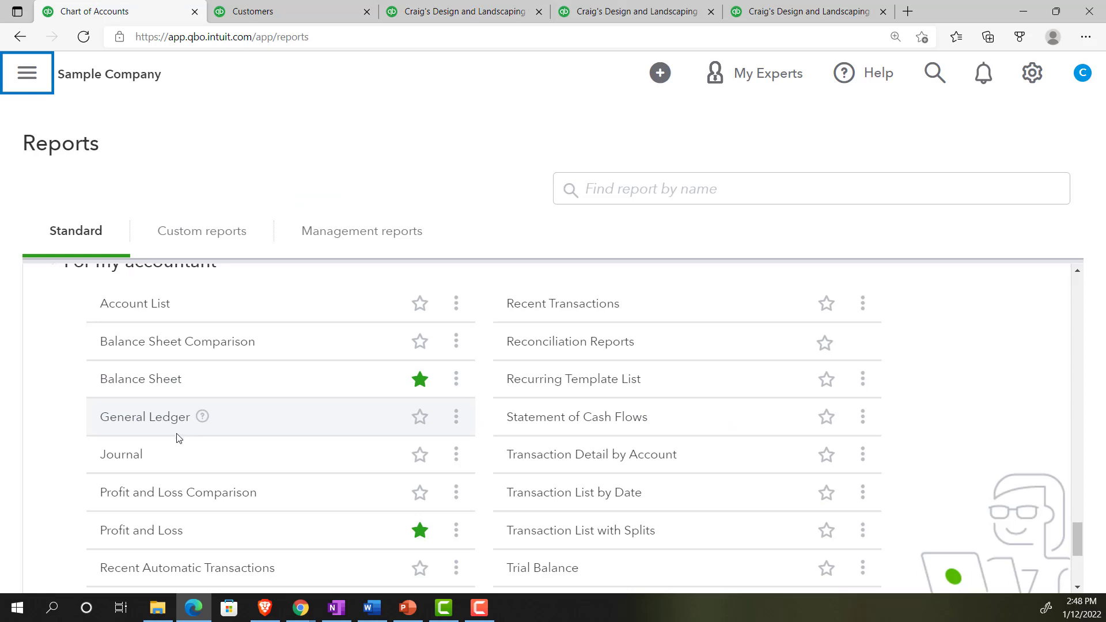
Step: Examine both columns of the For my accountant reports, through Recent Automatic Transactions and Trial Balance
{"action": "scroll", "coordinate": [173, 430], "scroll_direction": "down", "scroll_amount": 1}
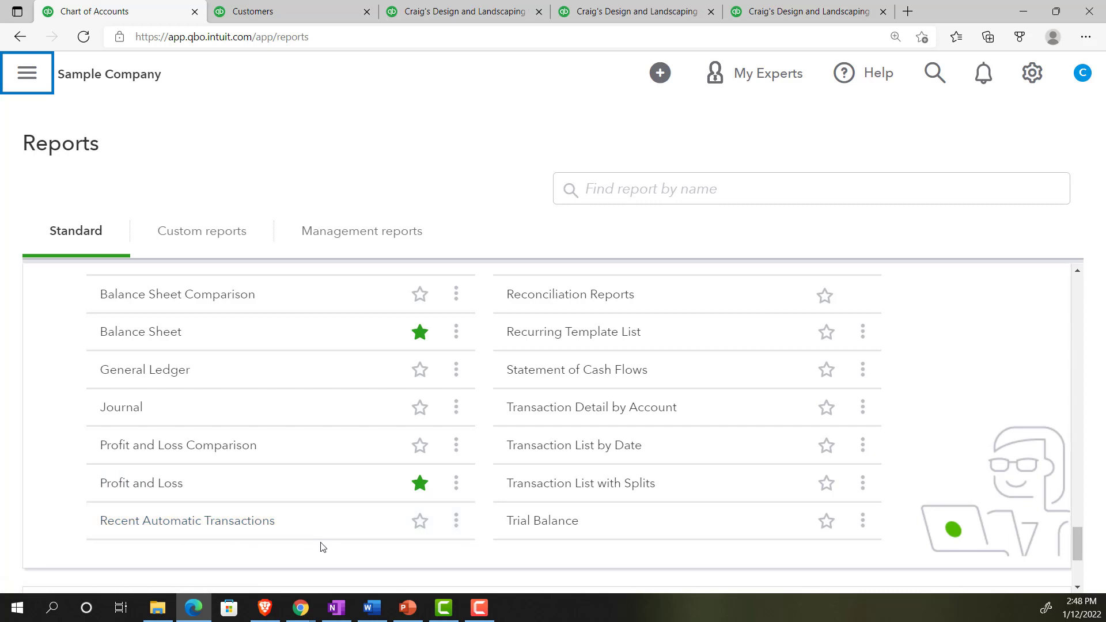
{"action": "scroll", "coordinate": [331, 549], "scroll_direction": "up", "scroll_amount": 2}
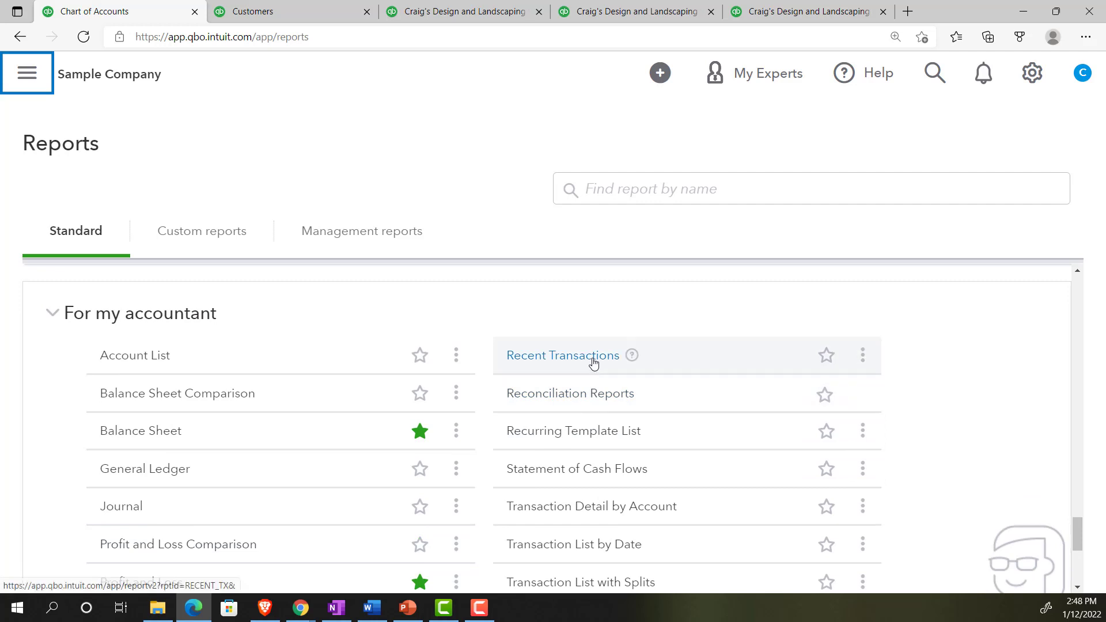
{"action": "scroll", "coordinate": [600, 398], "scroll_direction": "down", "scroll_amount": 1}
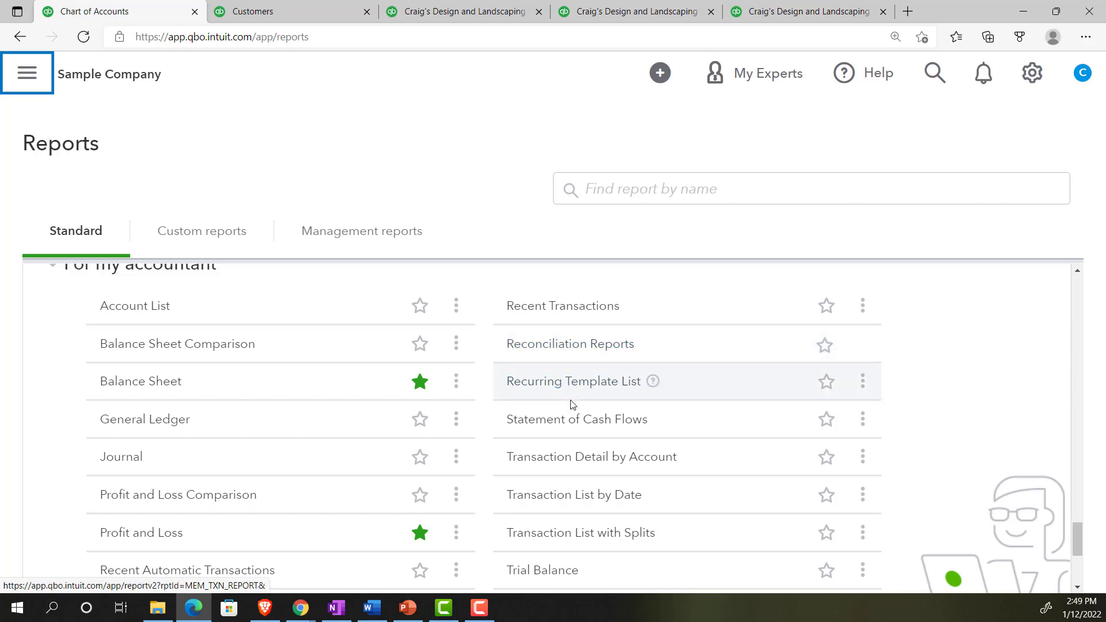
{"action": "scroll", "coordinate": [574, 388], "scroll_direction": "down", "scroll_amount": 1}
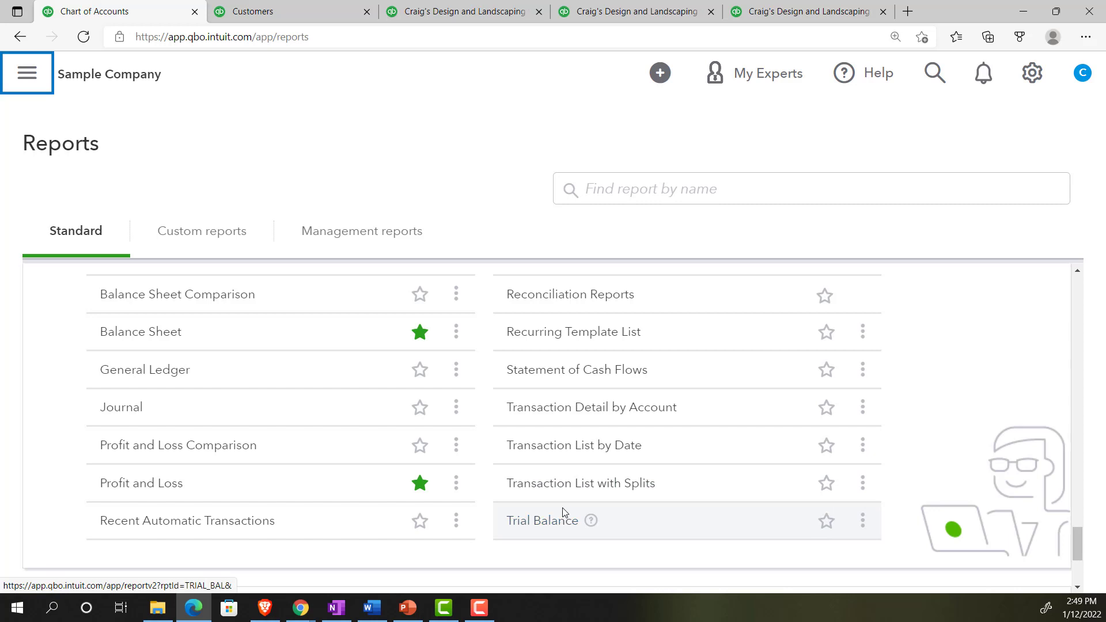
Step: Review the Trial Balance accounts, compare them with the liabilities and equity on the Balance Sheet, and return to the Reports list
{"action": "left_click", "coordinate": [793, 13]}
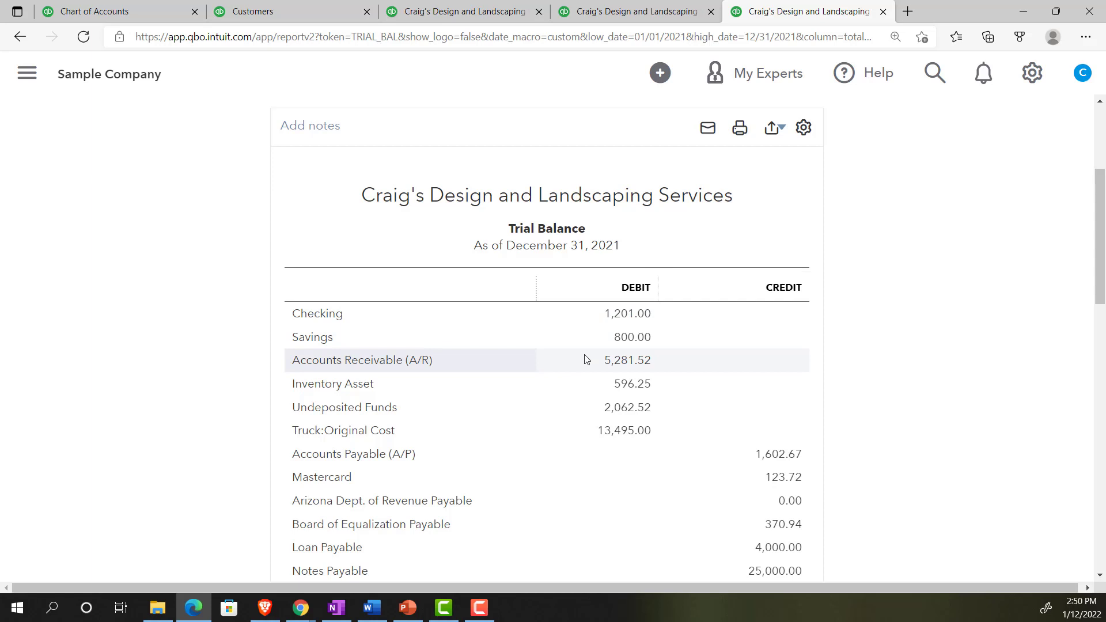
{"action": "scroll", "coordinate": [586, 359], "scroll_direction": "down", "scroll_amount": 4}
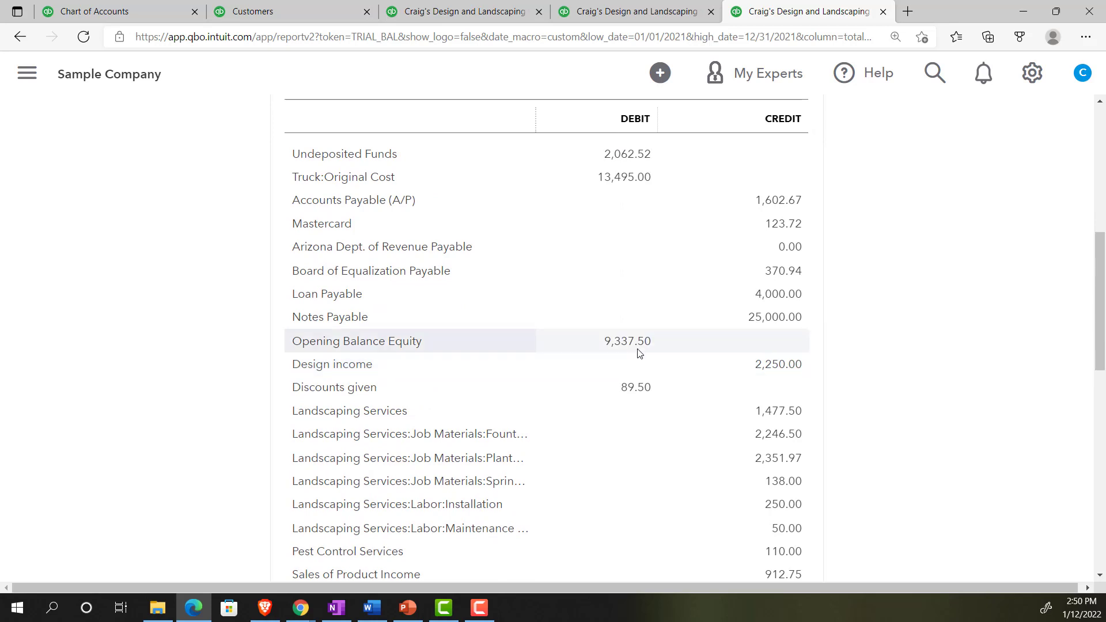
{"action": "scroll", "coordinate": [634, 334], "scroll_direction": "up", "scroll_amount": 3}
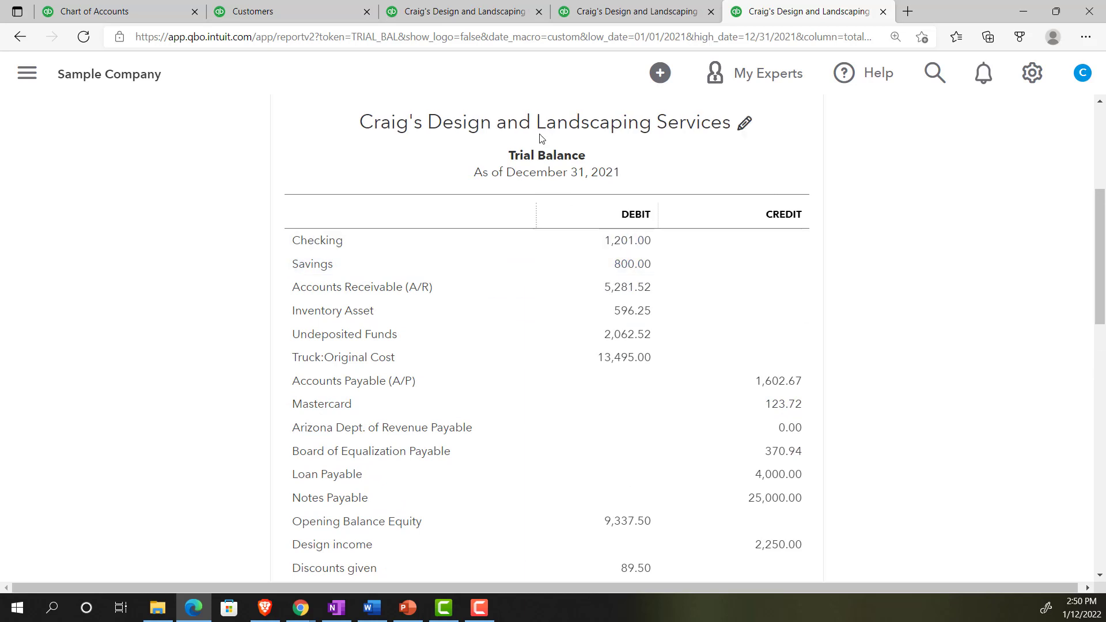
{"action": "left_click", "coordinate": [505, 13]}
{"action": "scroll", "coordinate": [470, 267], "scroll_direction": "down", "scroll_amount": 1}
{"action": "scroll", "coordinate": [469, 267], "scroll_direction": "down", "scroll_amount": 2}
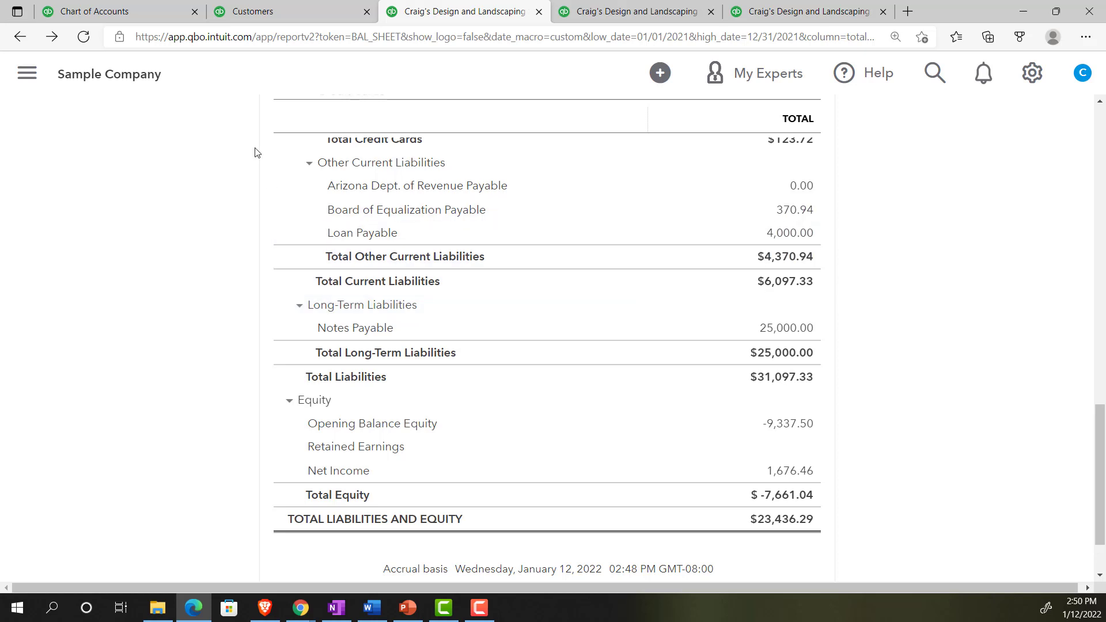
{"action": "left_click", "coordinate": [128, 4]}
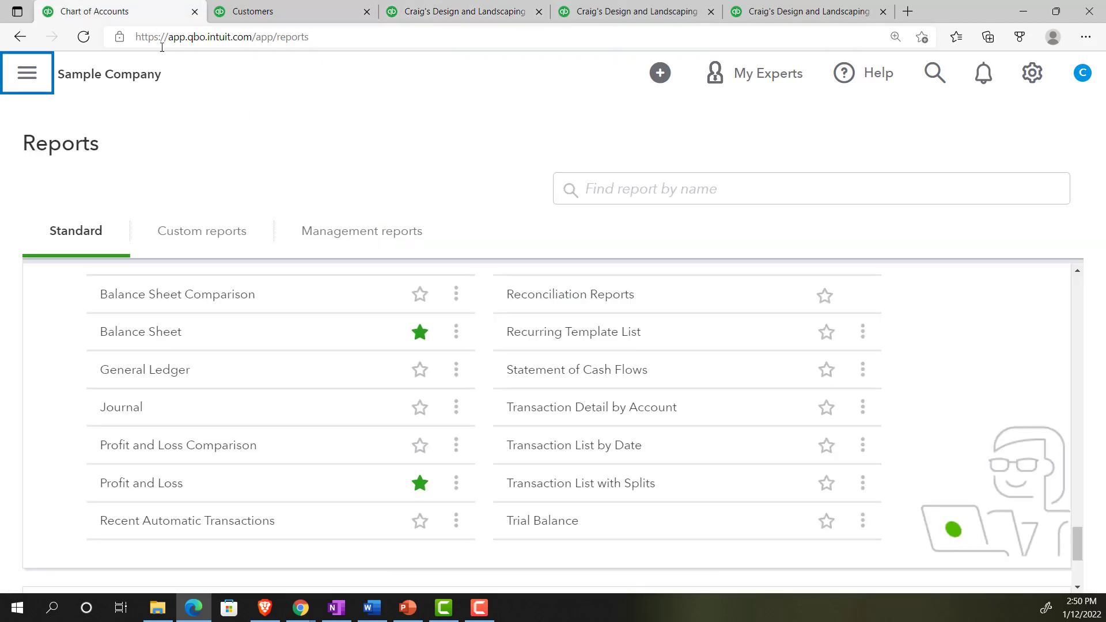
Step: Show the Payroll reports at the end of the Reports list, and go back up to the What you owe group
{"action": "scroll", "coordinate": [424, 311], "scroll_direction": "down", "scroll_amount": 3}
{"action": "scroll", "coordinate": [424, 315], "scroll_direction": "down", "scroll_amount": 1}
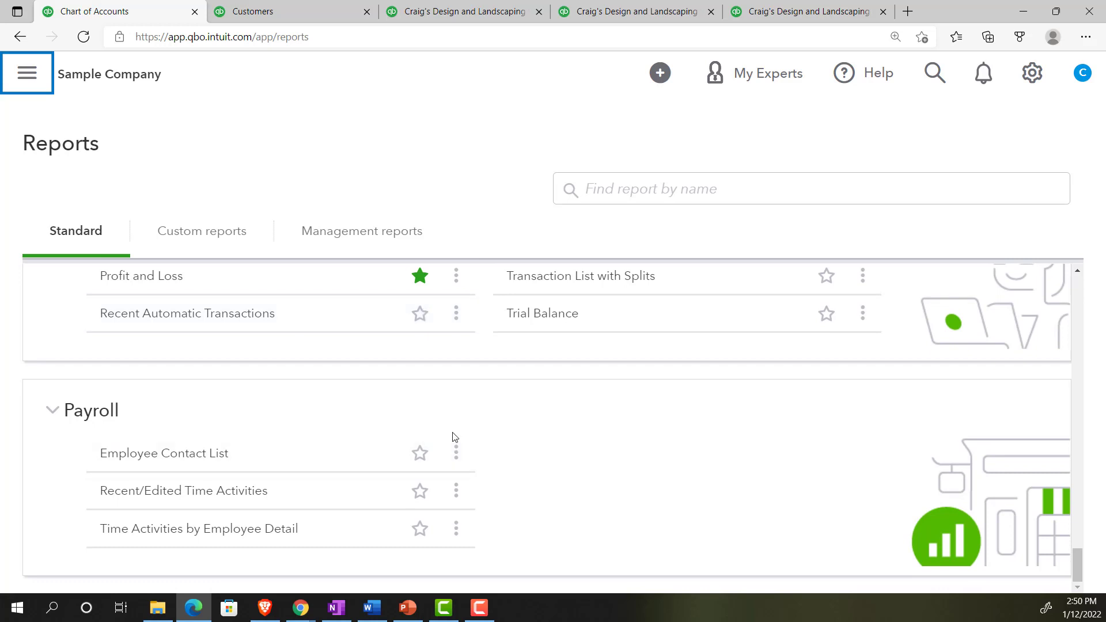
{"action": "scroll", "coordinate": [453, 437], "scroll_direction": "up", "scroll_amount": 10}
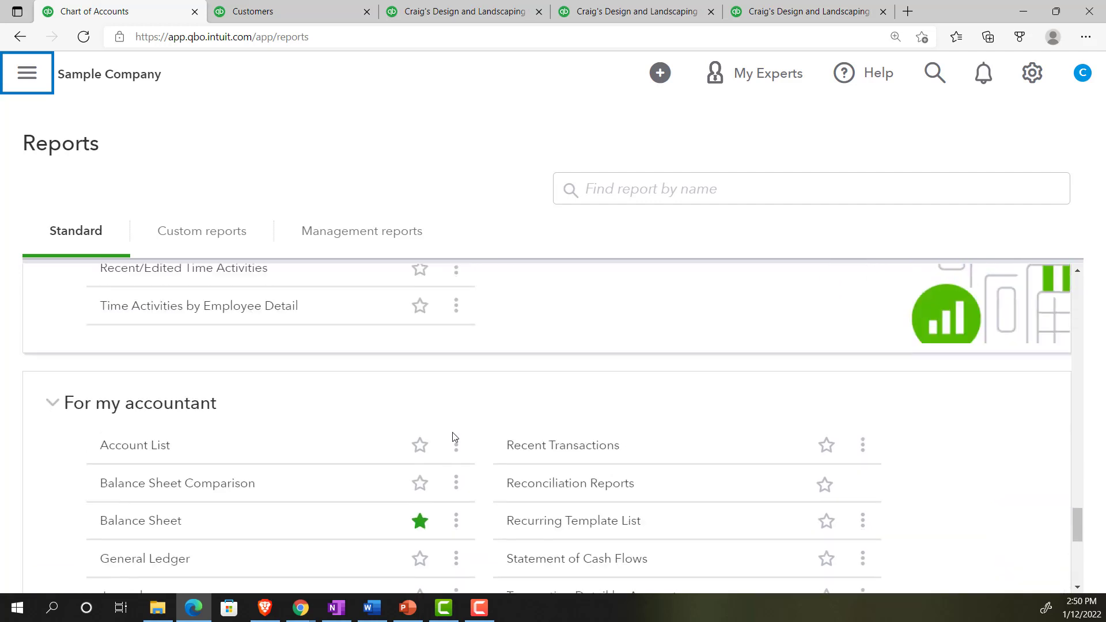
{"action": "scroll", "coordinate": [453, 437], "scroll_direction": "up", "scroll_amount": 8}
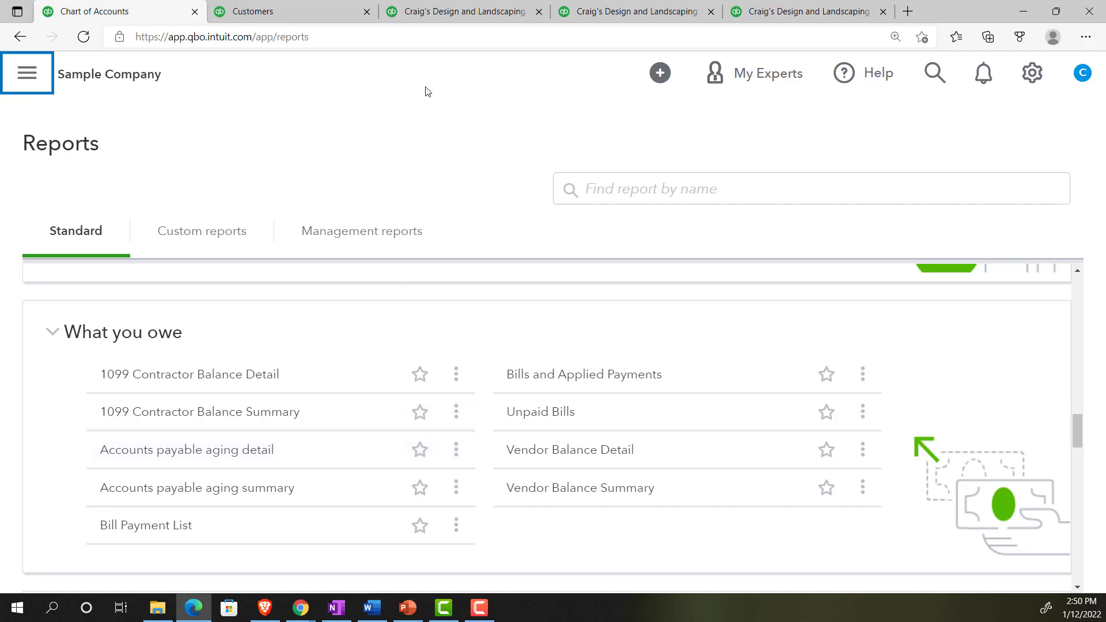
Step: View the assets on the Balance Sheet and the income accounts at the start of the Profit and Loss
{"action": "left_click", "coordinate": [416, 14]}
{"action": "scroll", "coordinate": [426, 252], "scroll_direction": "up", "scroll_amount": 15}
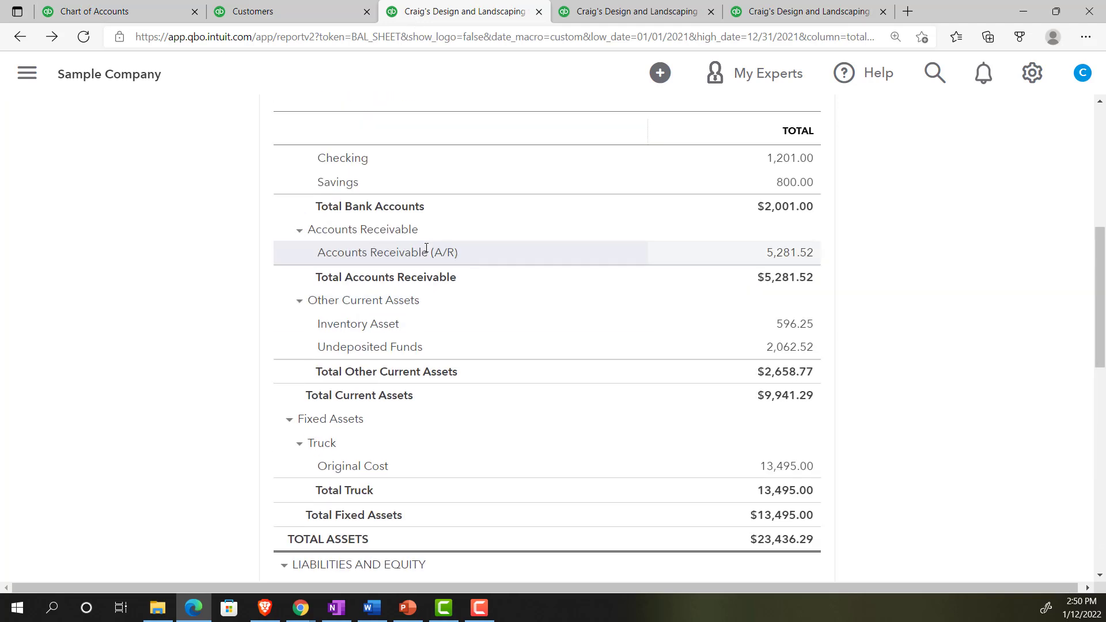
{"action": "scroll", "coordinate": [478, 426], "scroll_direction": "down", "scroll_amount": 1}
{"action": "scroll", "coordinate": [477, 426], "scroll_direction": "down", "scroll_amount": 2}
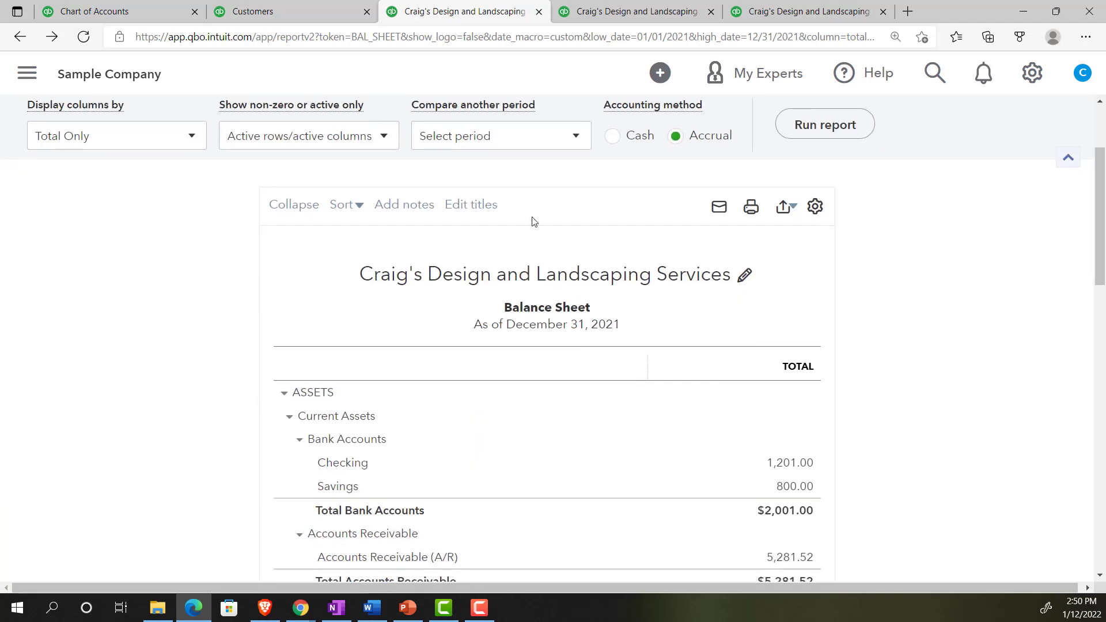
{"action": "left_click", "coordinate": [597, 16]}
{"action": "scroll", "coordinate": [538, 306], "scroll_direction": "up", "scroll_amount": 20}
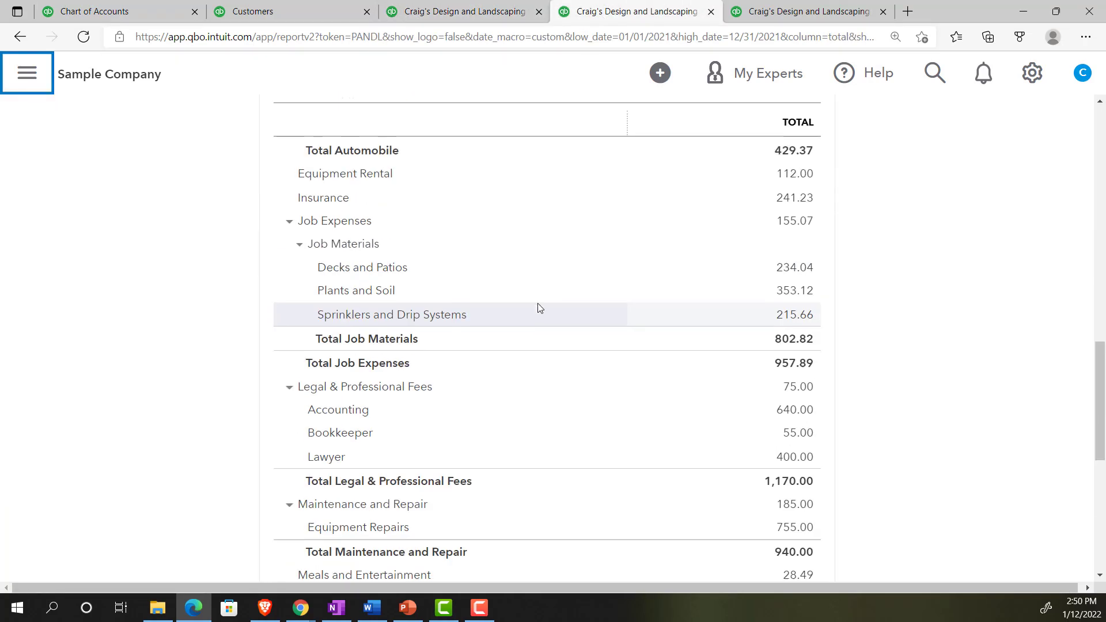
{"action": "scroll", "coordinate": [536, 299], "scroll_direction": "down", "scroll_amount": 3}
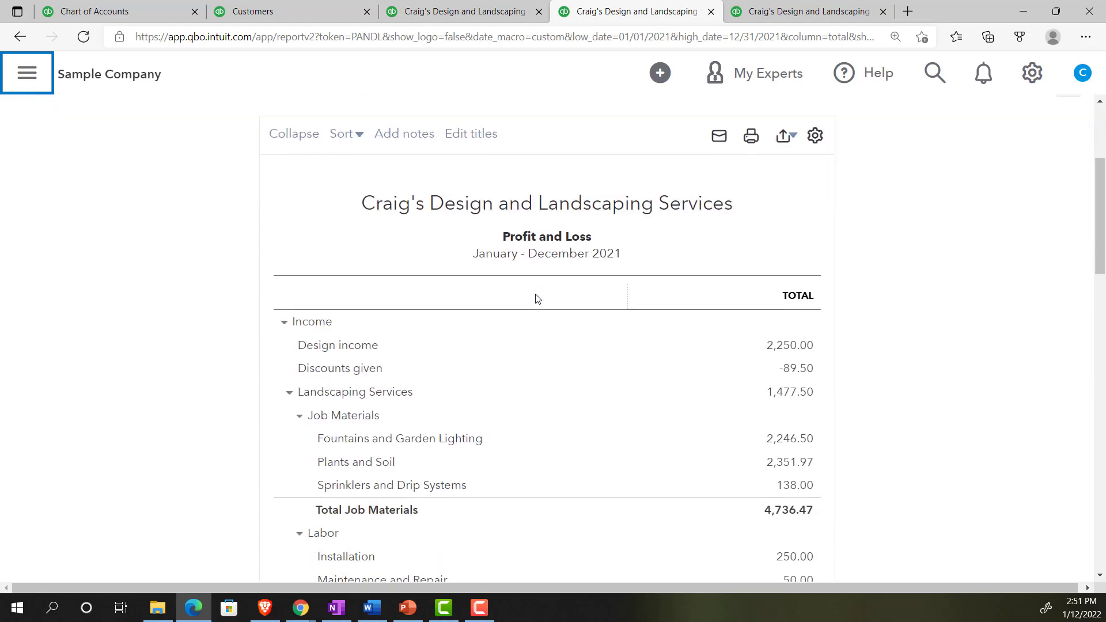